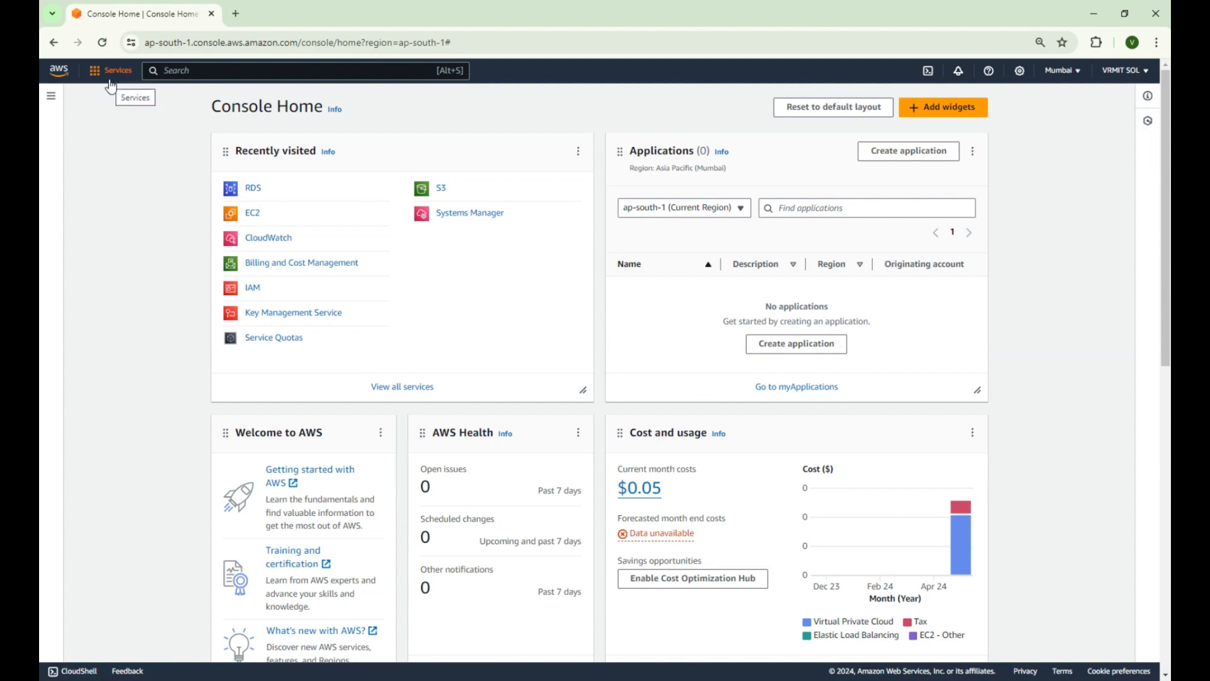
- Open the RDS service, dismiss the Aurora I/O-Optimized banner, and start creating a database
click(252, 189)
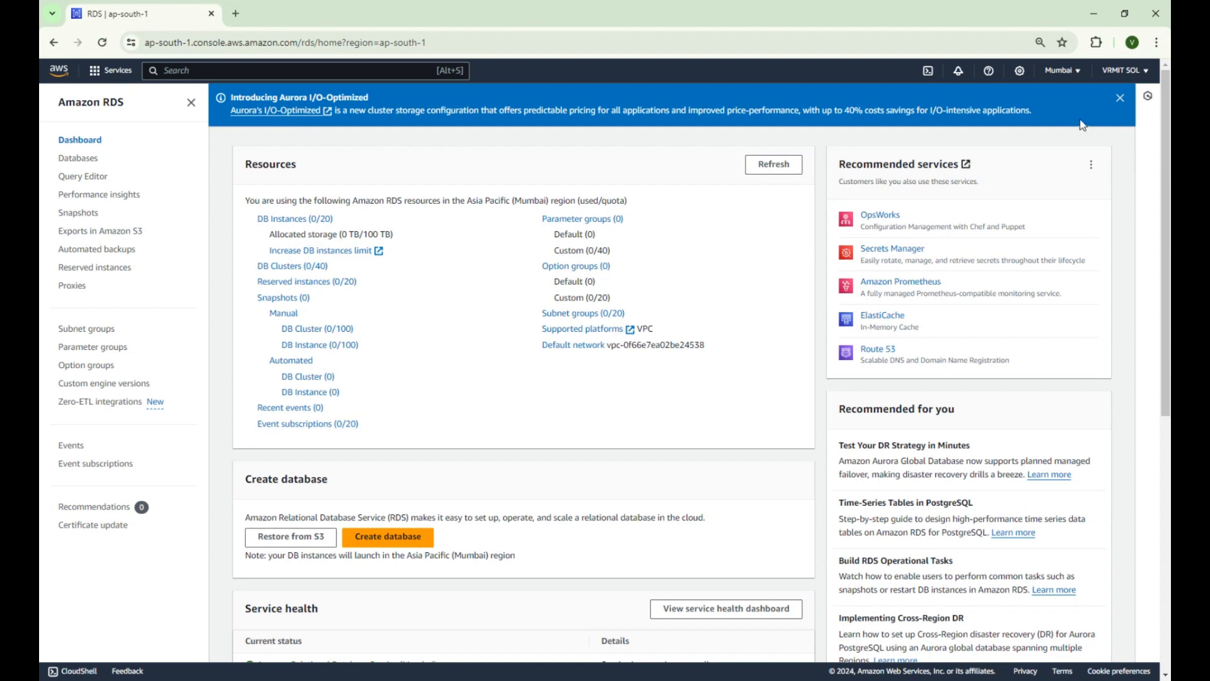
click(1121, 99)
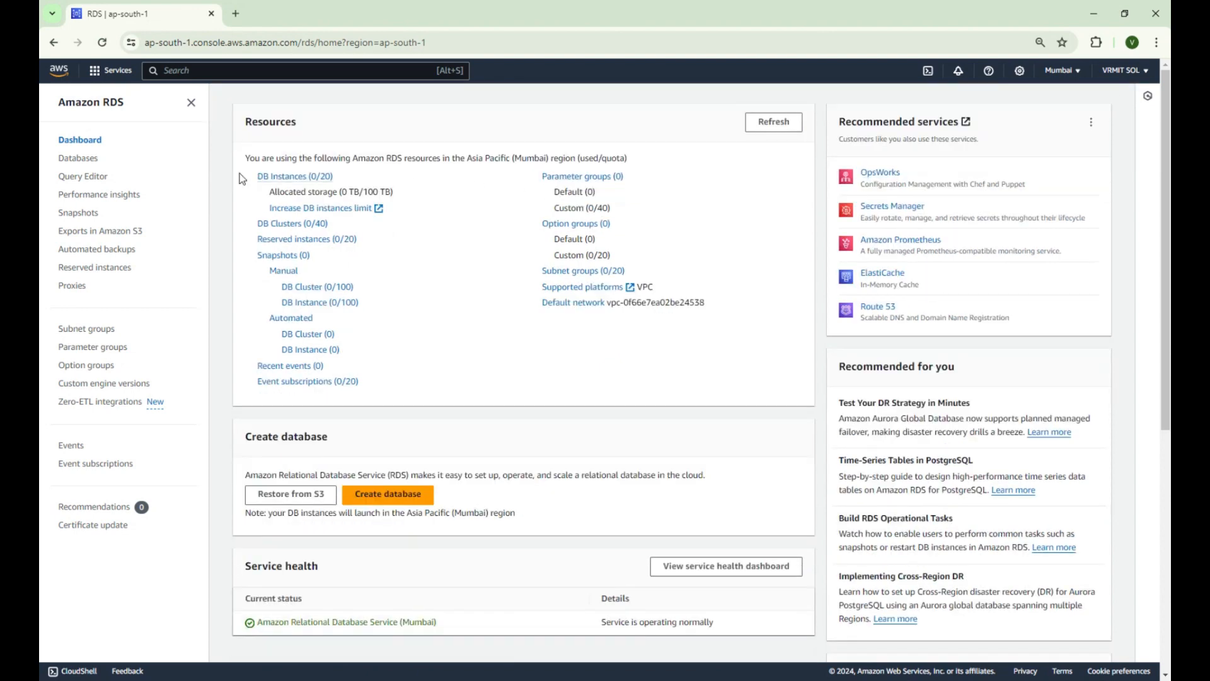
scroll(590, 342, down, 3)
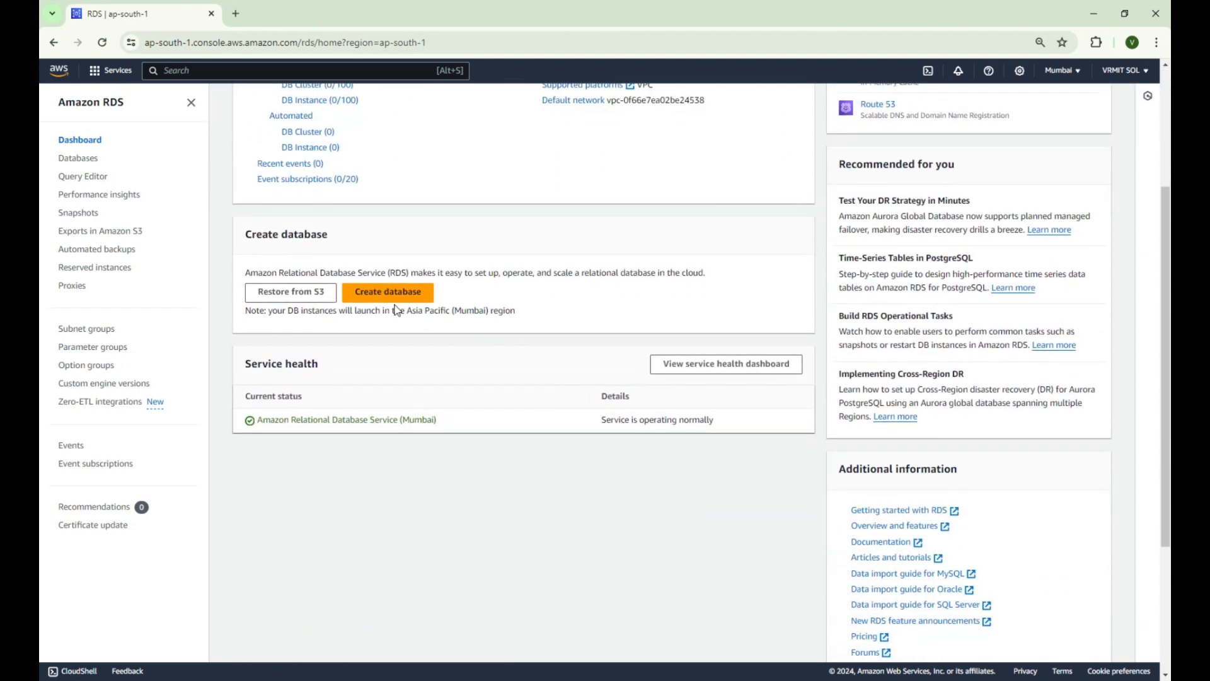
click(390, 293)
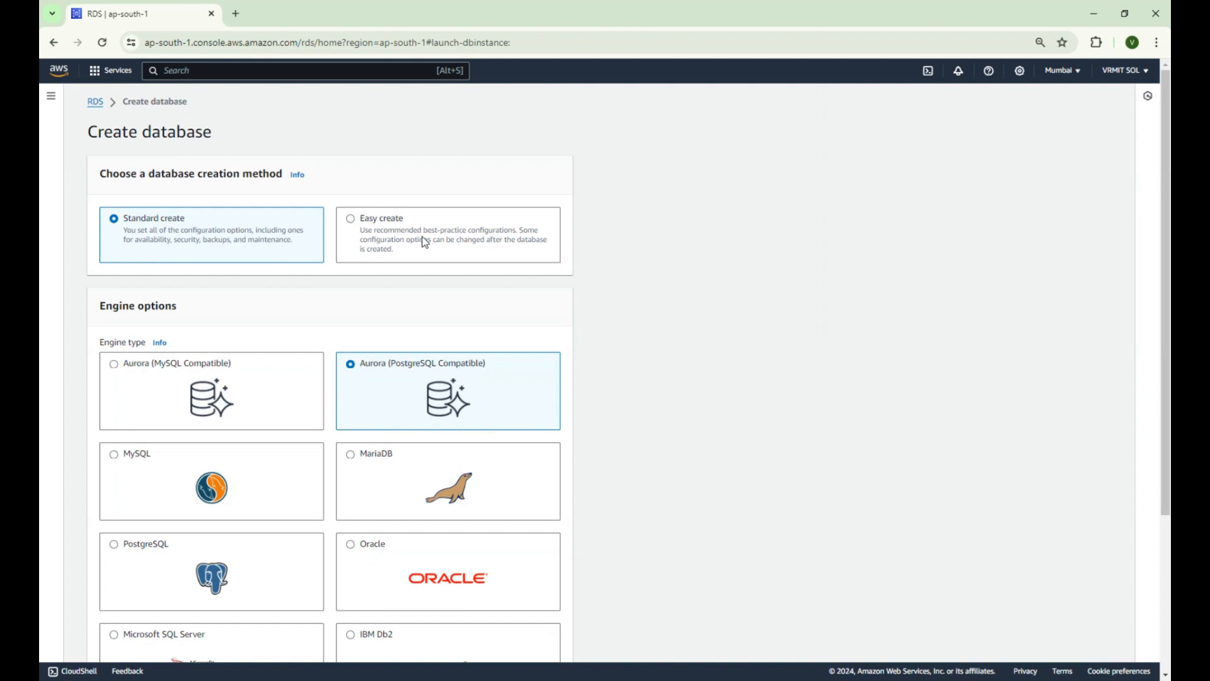
- Preview the Easy create options and return the database creation method to Standard create
click(365, 225)
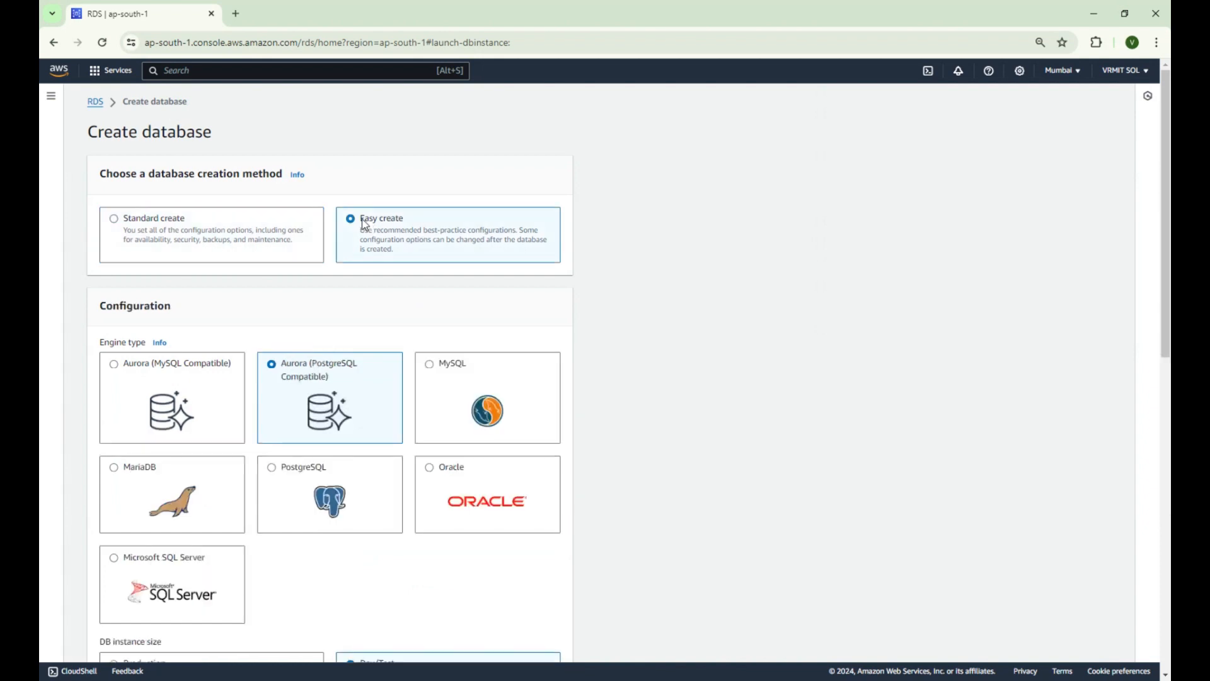
scroll(395, 251, down, 1)
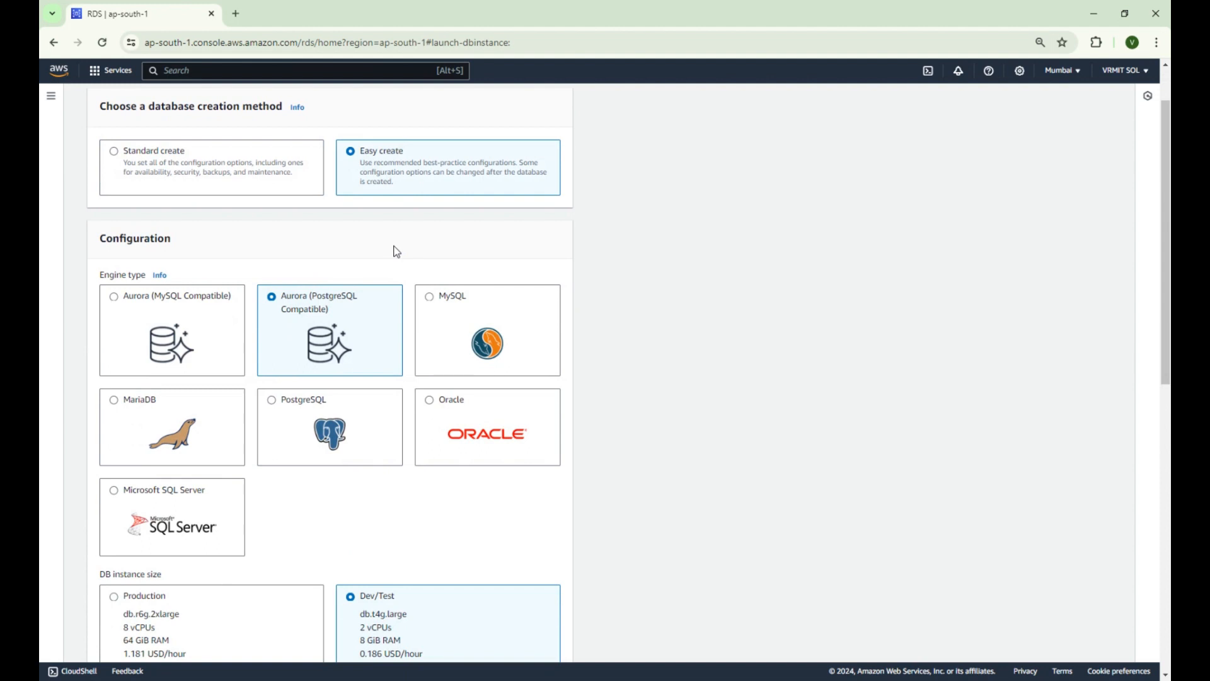
click(116, 153)
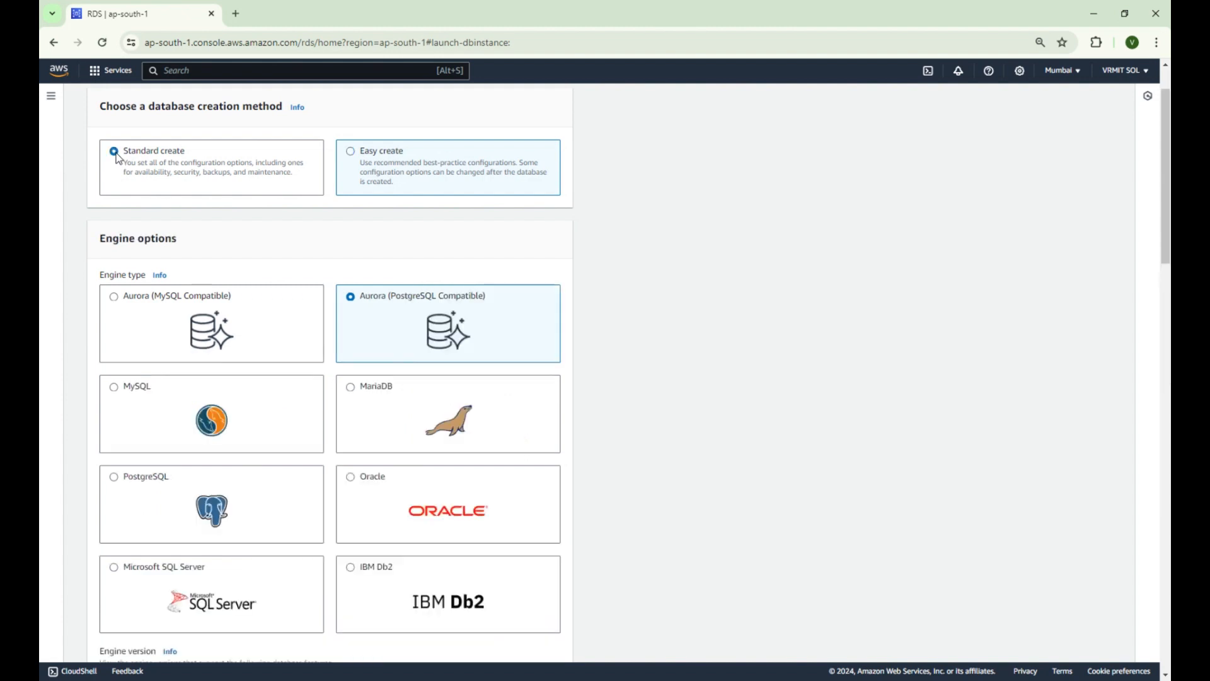
- Select MySQL as the engine type for the new database
scroll(611, 258, down, 1)
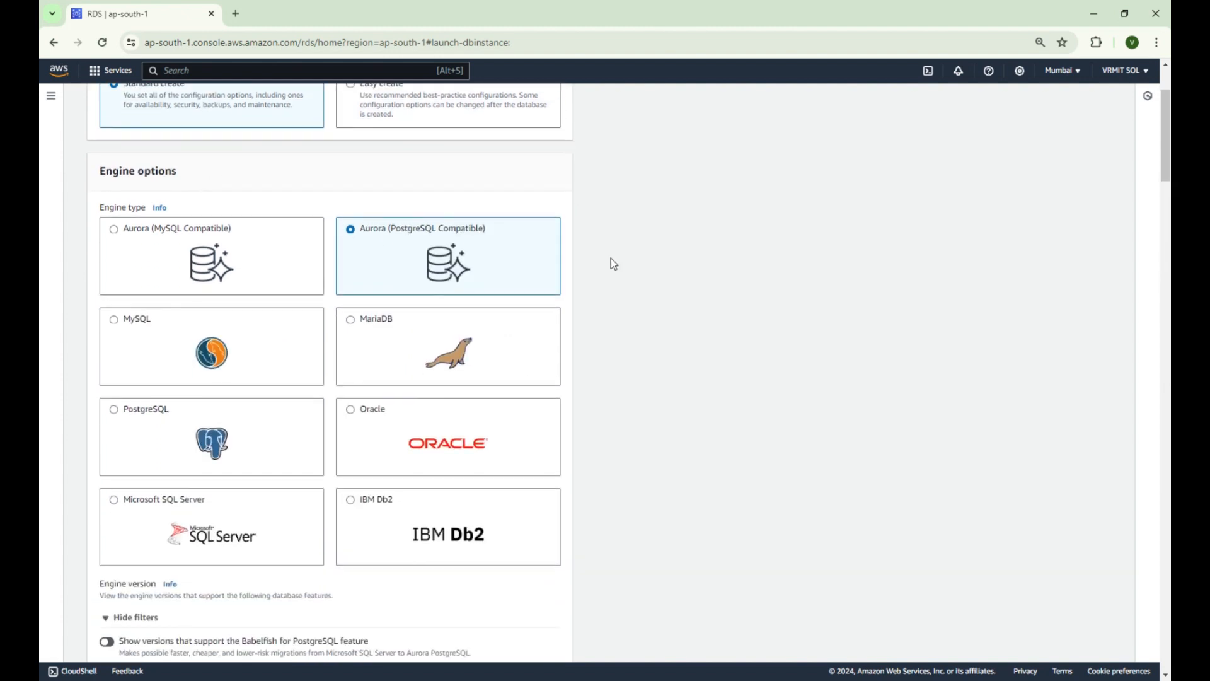
scroll(320, 226, down, 1)
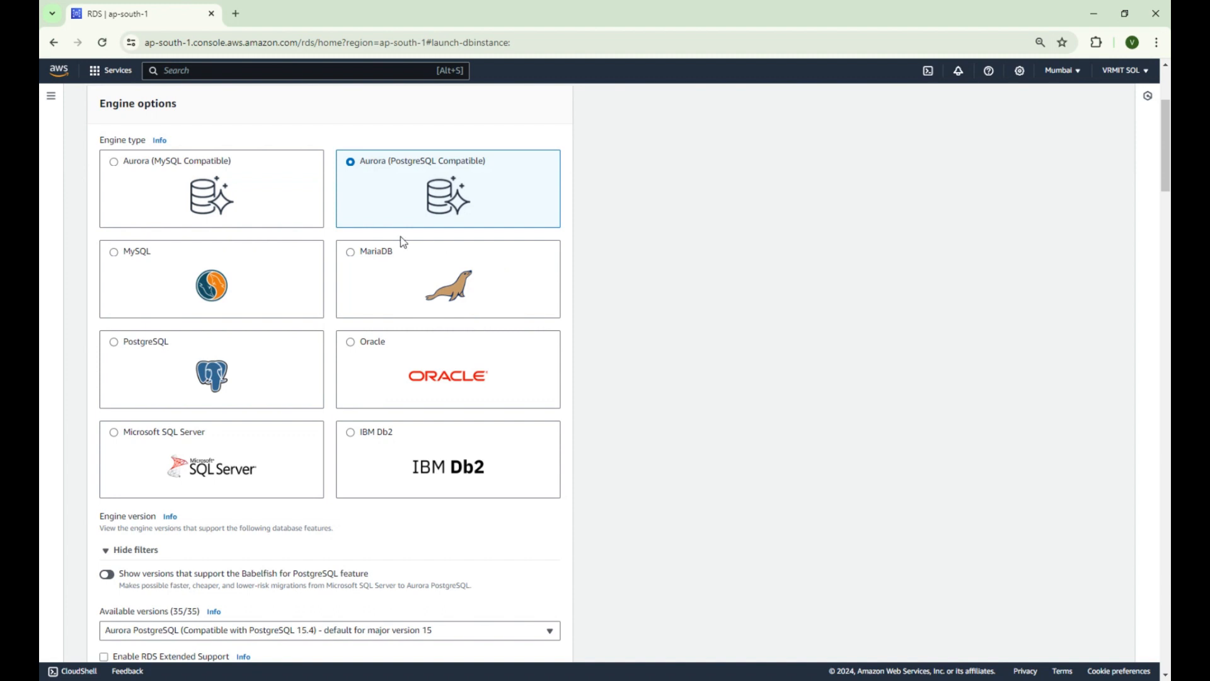
click(114, 253)
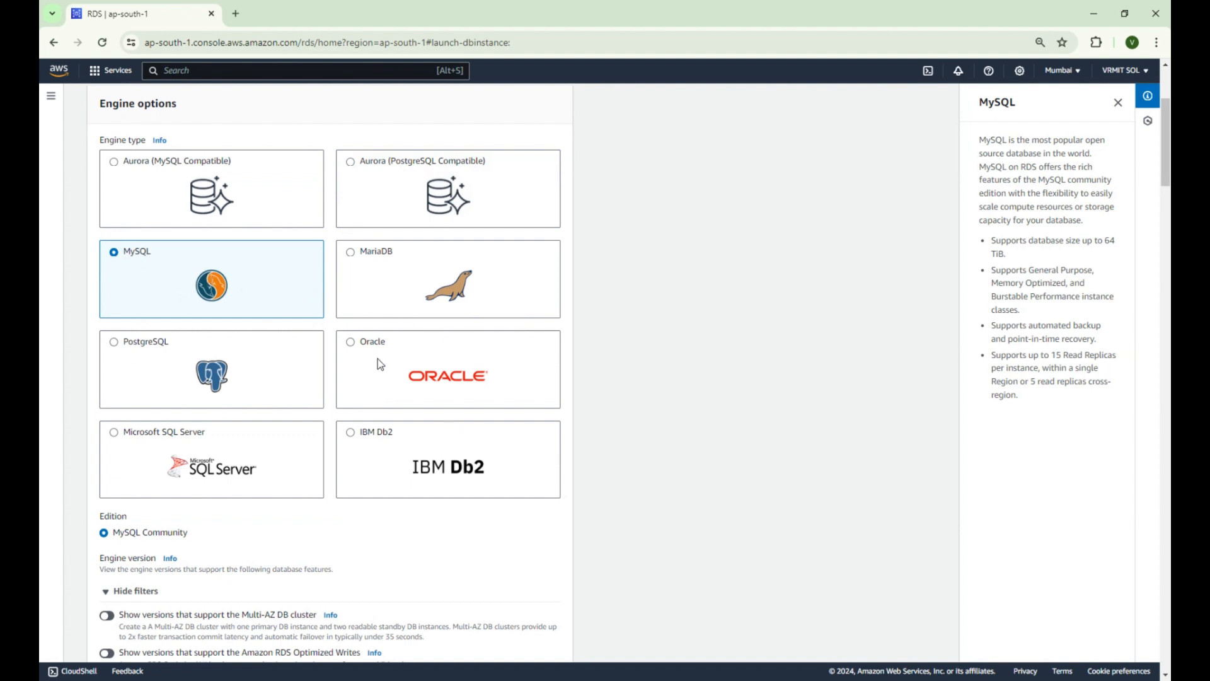
- Choose MySQL 8.0.35 as the engine version, keeping the Multi-AZ DB cluster version filter and RDS Extended Support off
scroll(378, 359, down, 5)
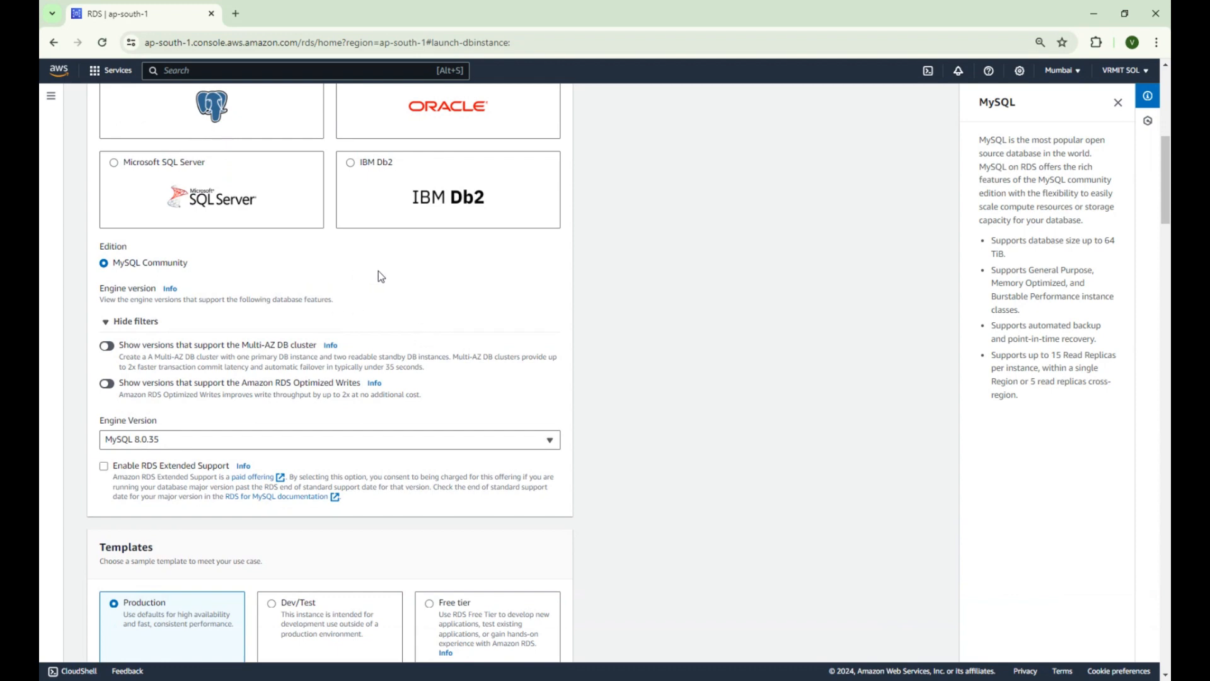
click(104, 348)
click(111, 349)
scroll(211, 378, down, 2)
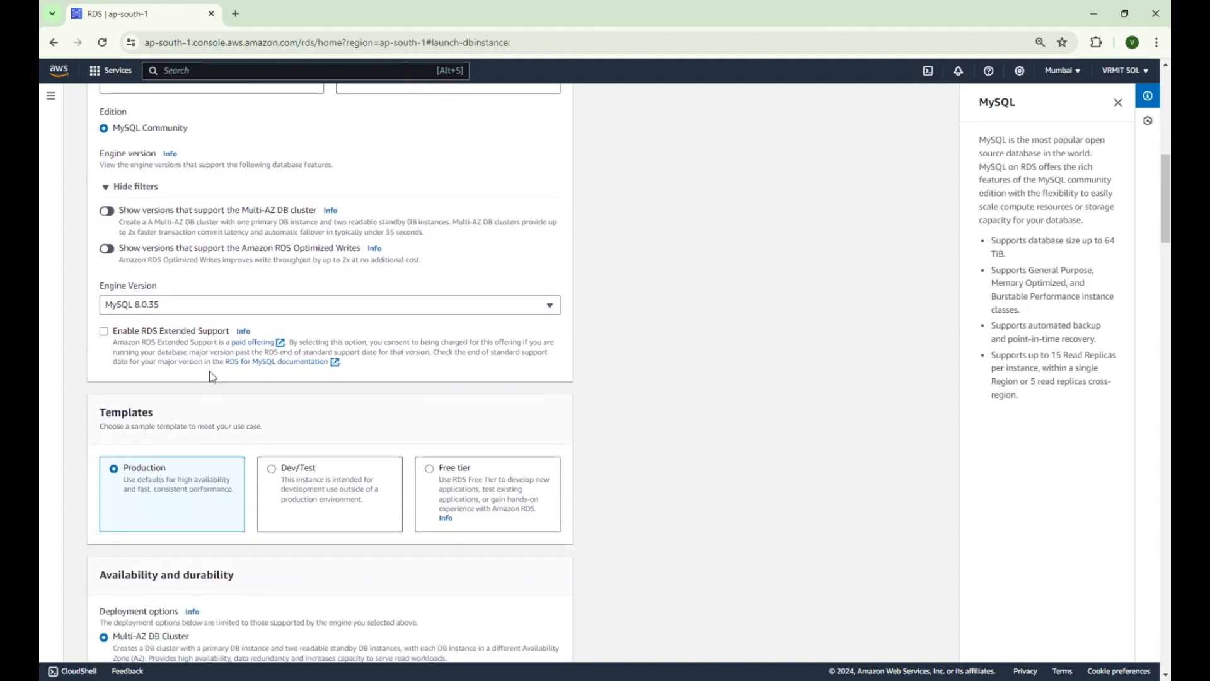
click(402, 305)
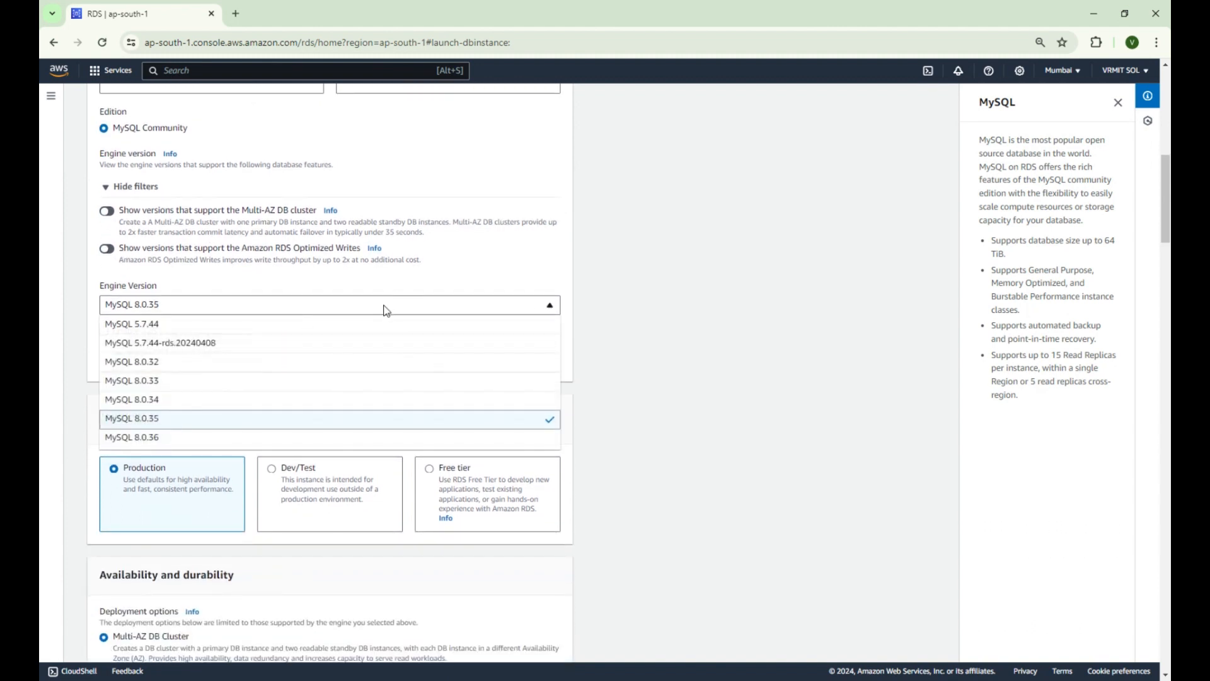
click(154, 420)
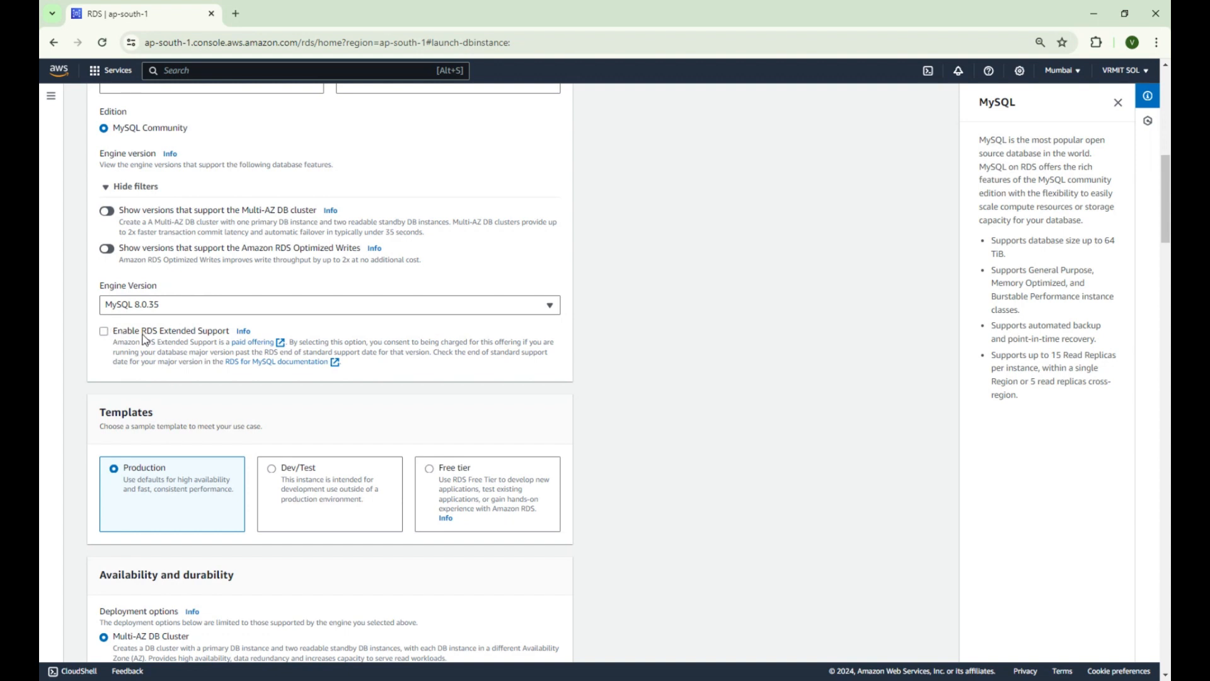
click(104, 333)
click(105, 333)
scroll(270, 376, down, 2)
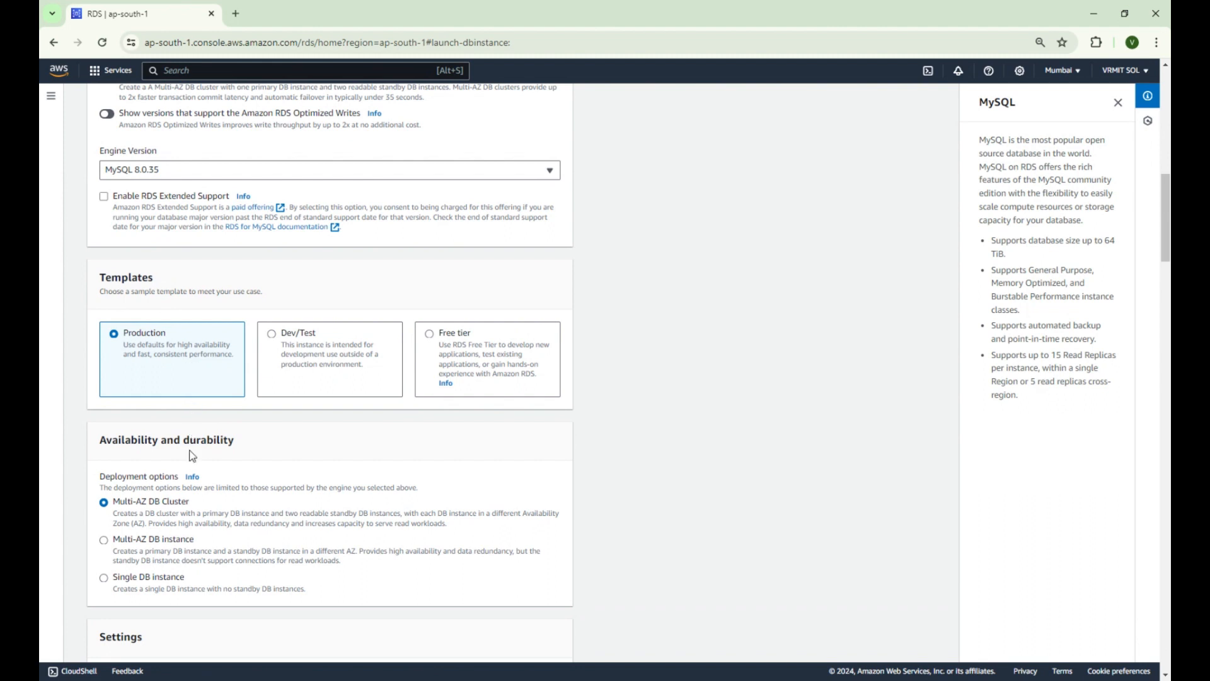
- Try the Dev/Test template and review the deployment options and settings it offers
scroll(194, 458, down, 3)
scroll(195, 458, up, 3)
click(272, 340)
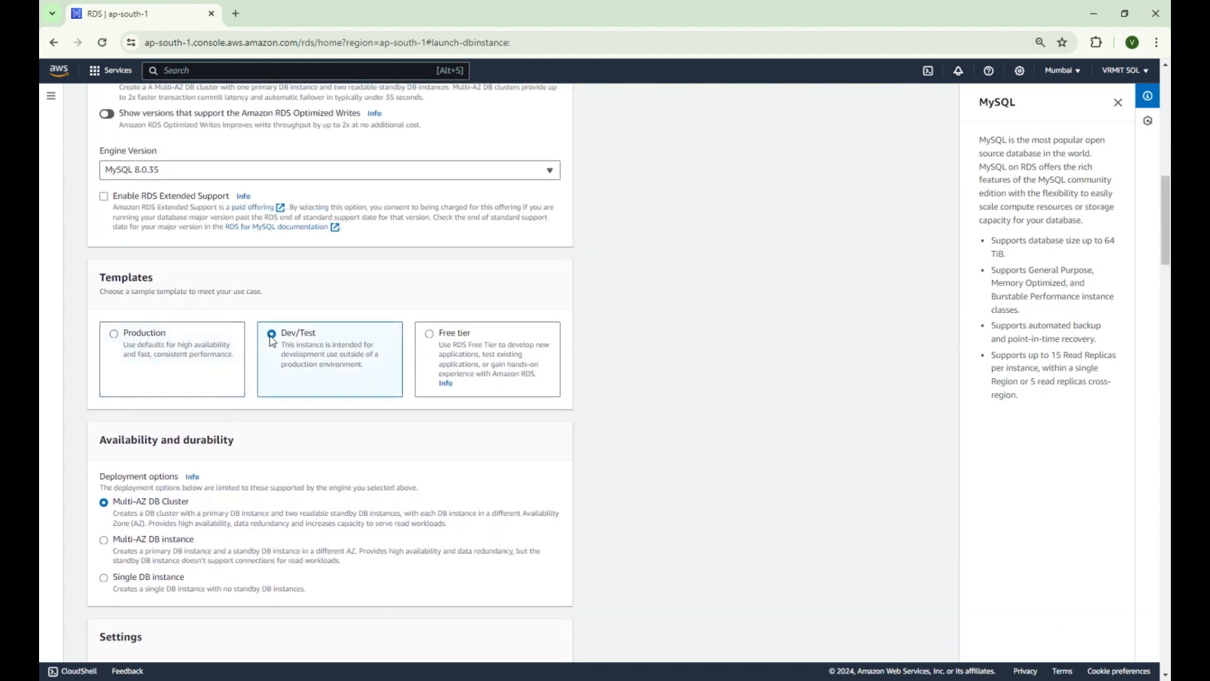
scroll(320, 455, down, 1)
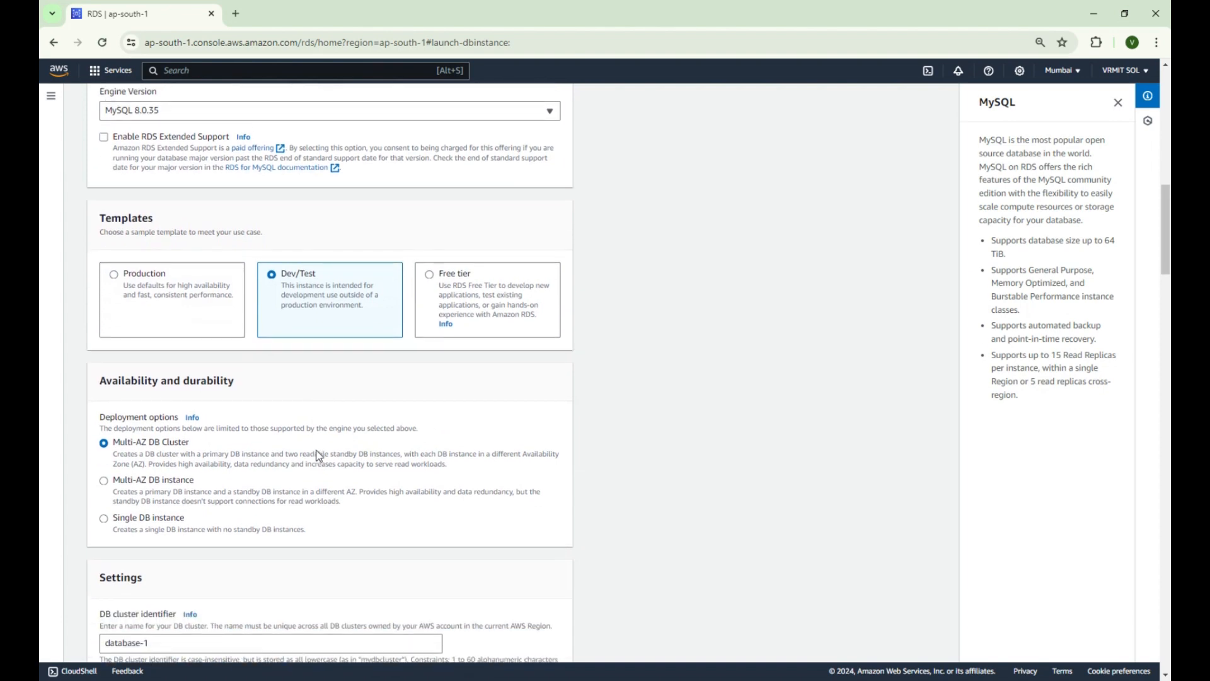
scroll(320, 455, down, 7)
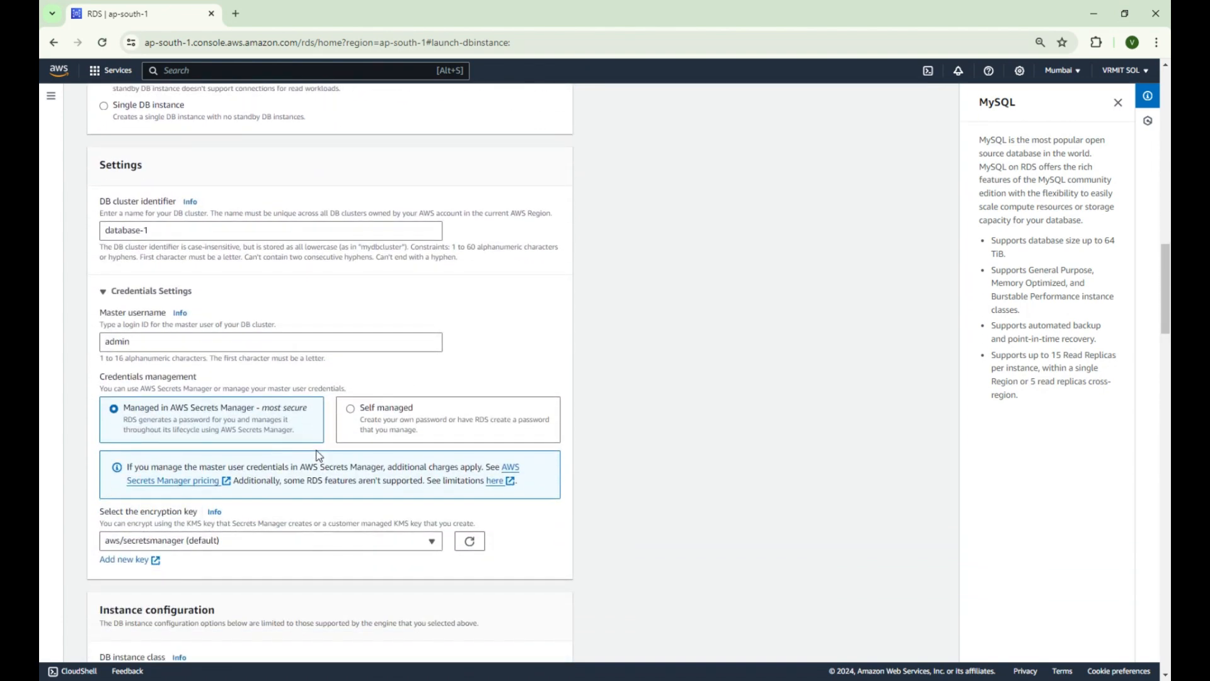
scroll(319, 455, up, 7)
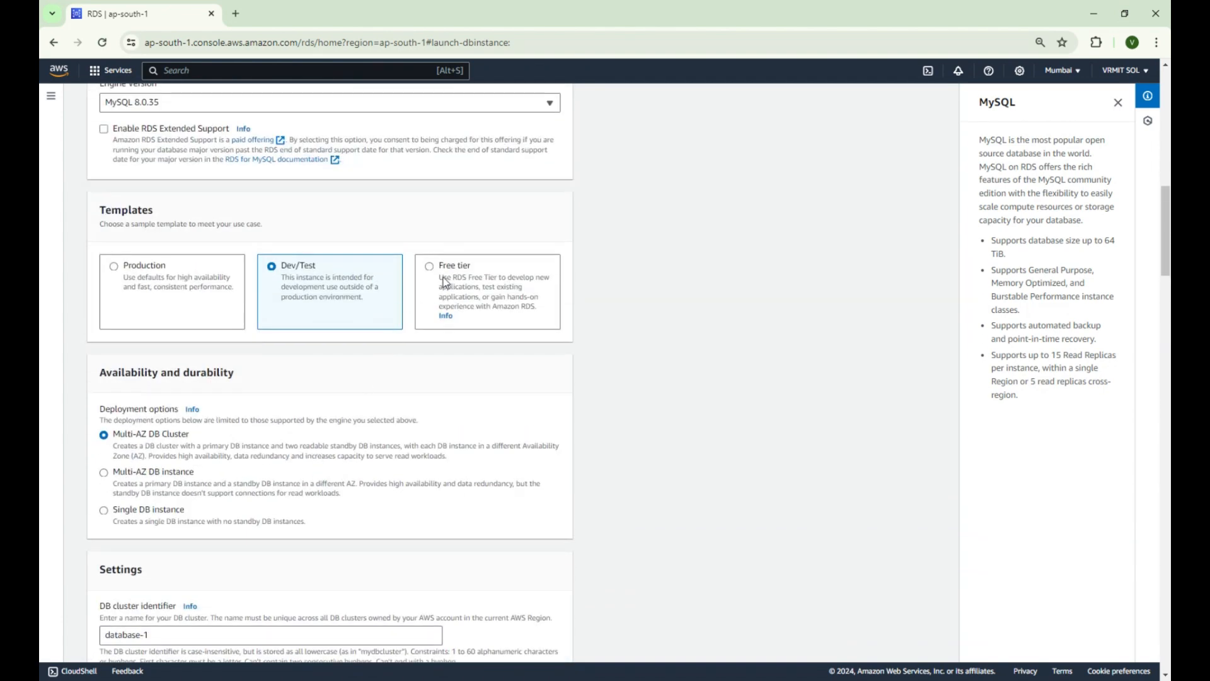
- Try the Free tier template and review its availability and credentials settings
click(431, 266)
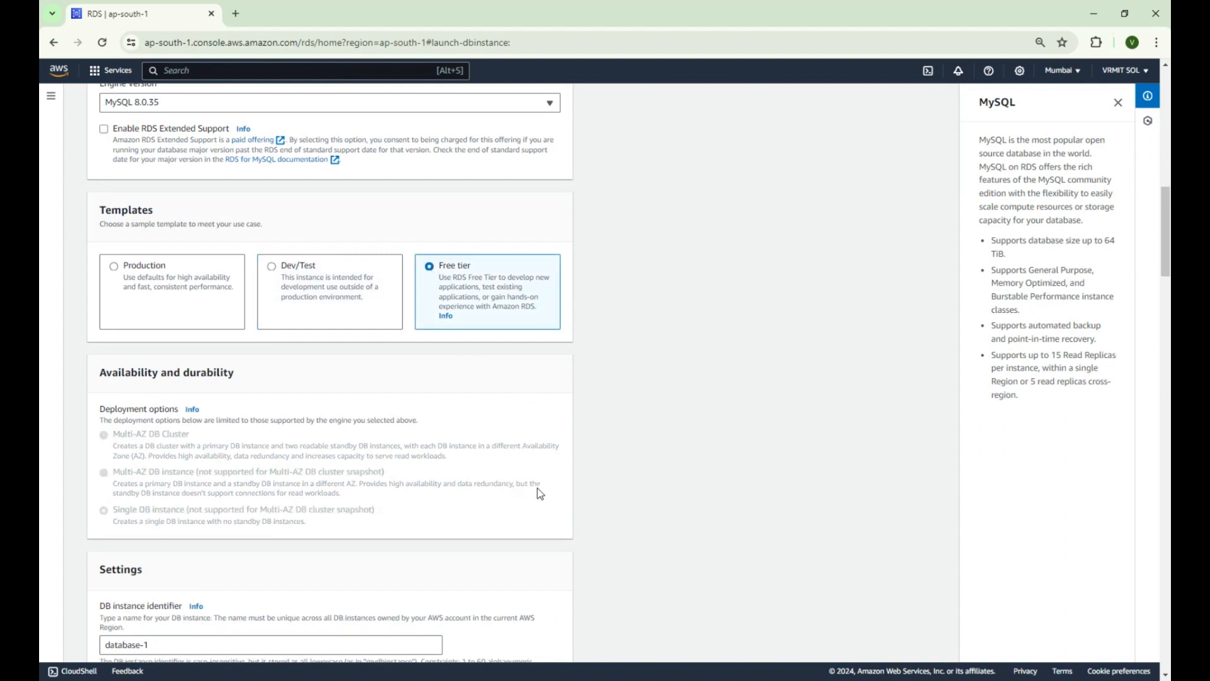
scroll(498, 516, down, 5)
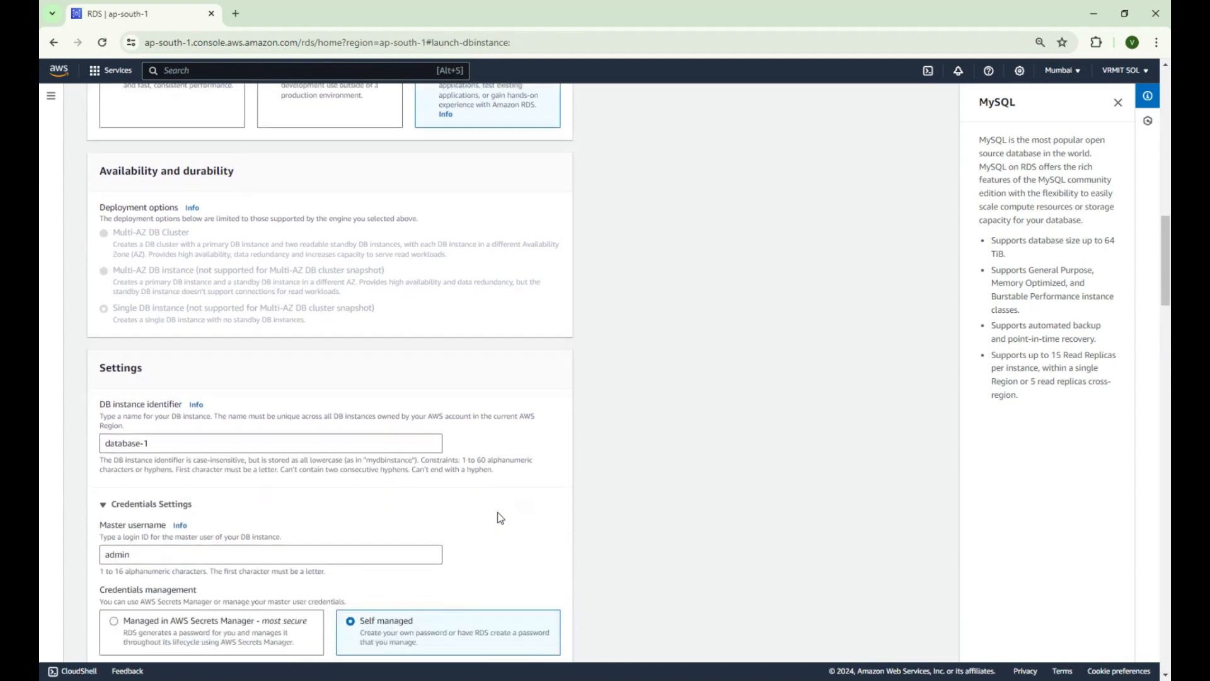
scroll(498, 516, down, 1)
scroll(497, 512, up, 1)
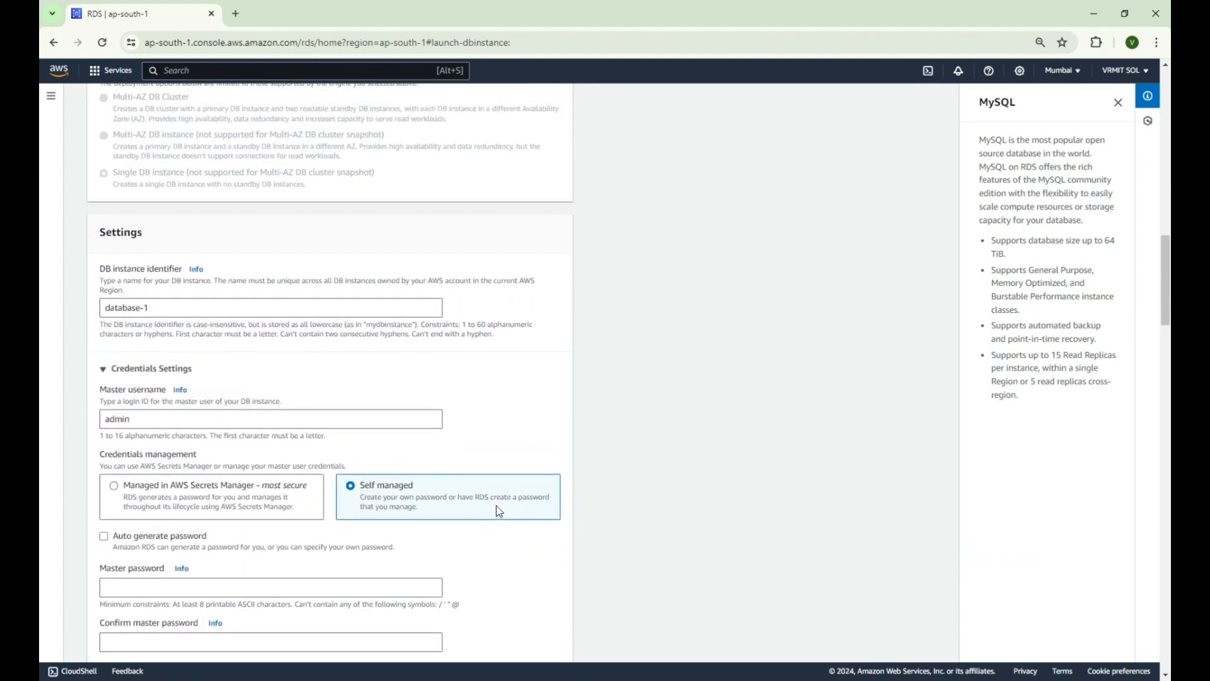
scroll(495, 505, up, 6)
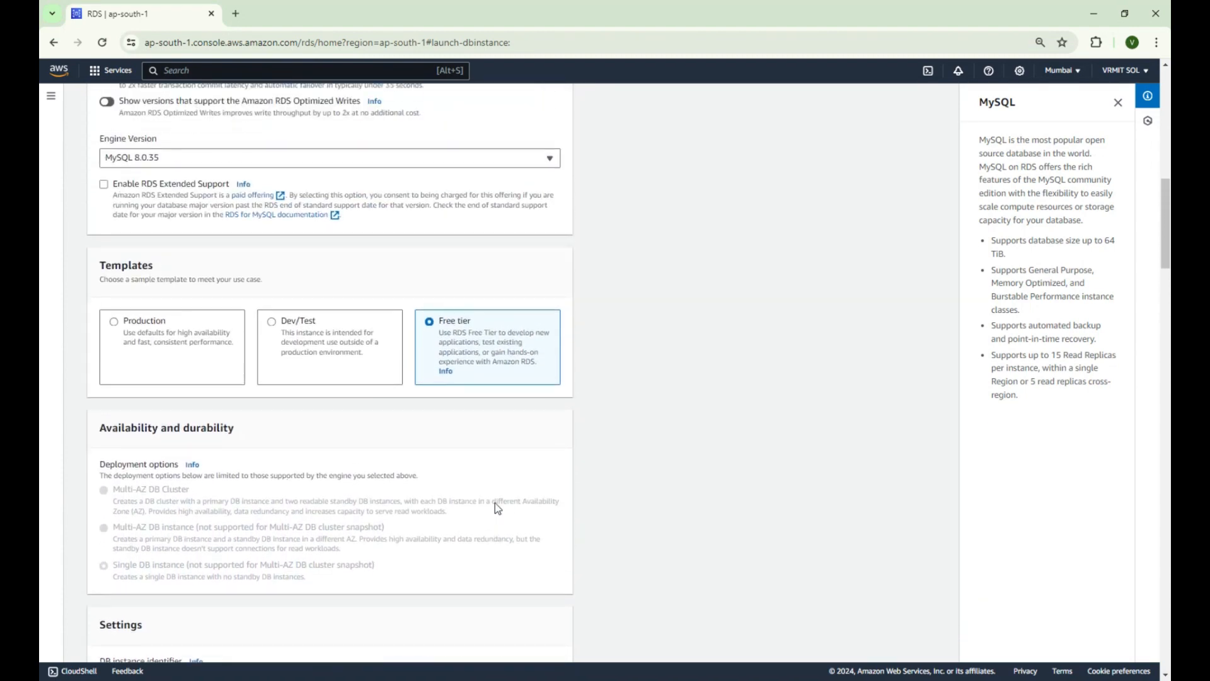
- Use the Production template and set the deployment option to Single DB instance
click(114, 335)
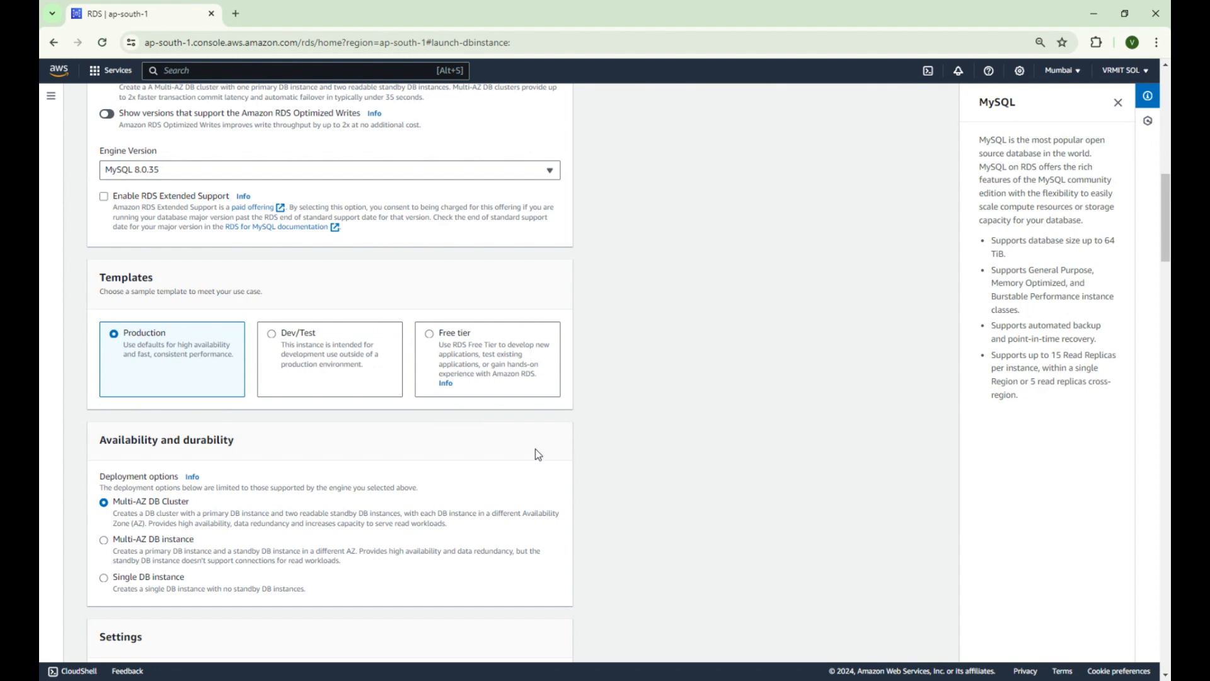
scroll(537, 454, down, 1)
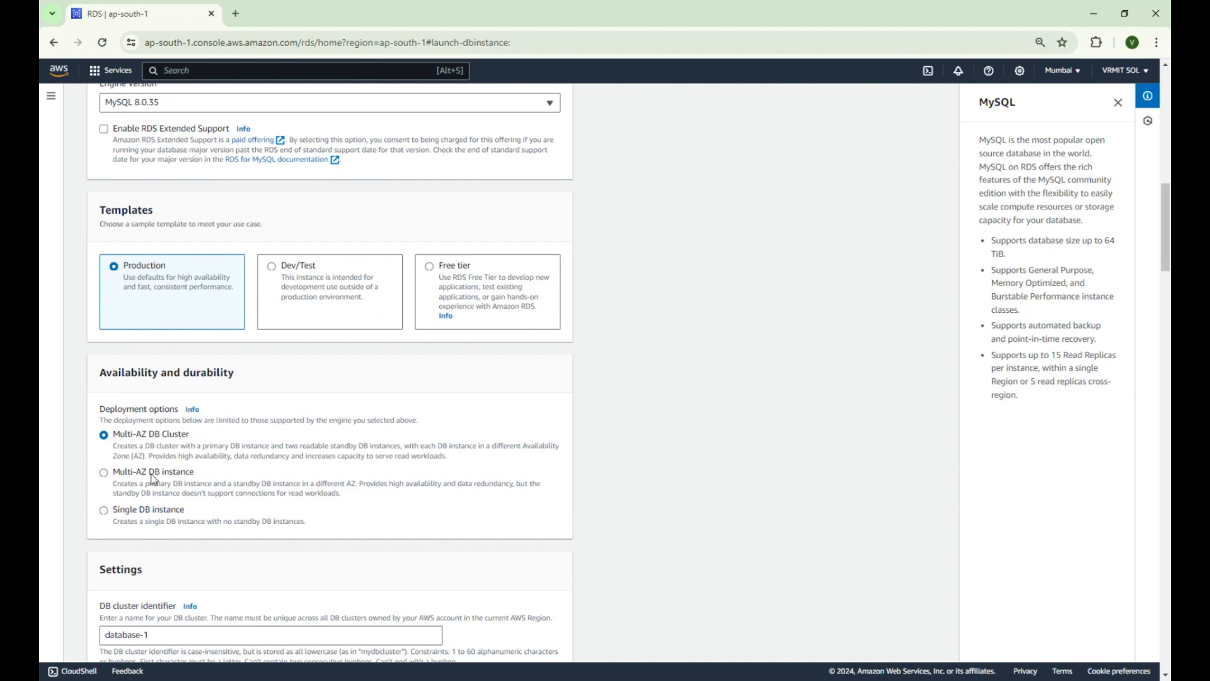
click(105, 512)
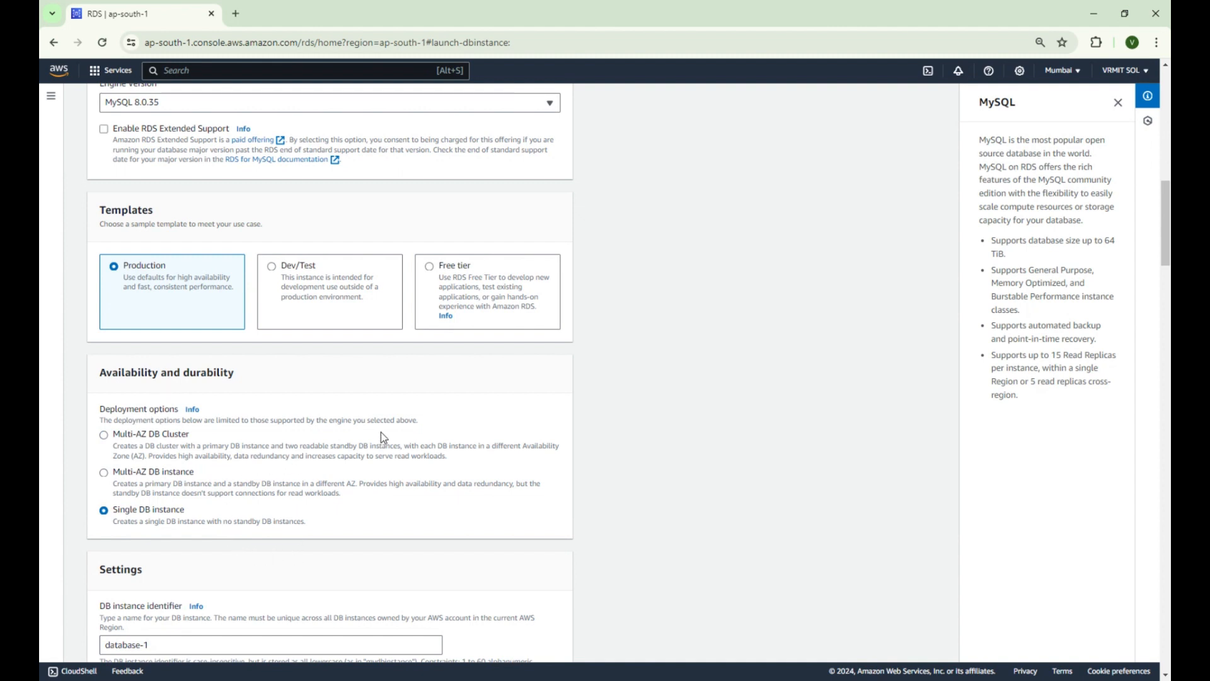
scroll(384, 436, down, 2)
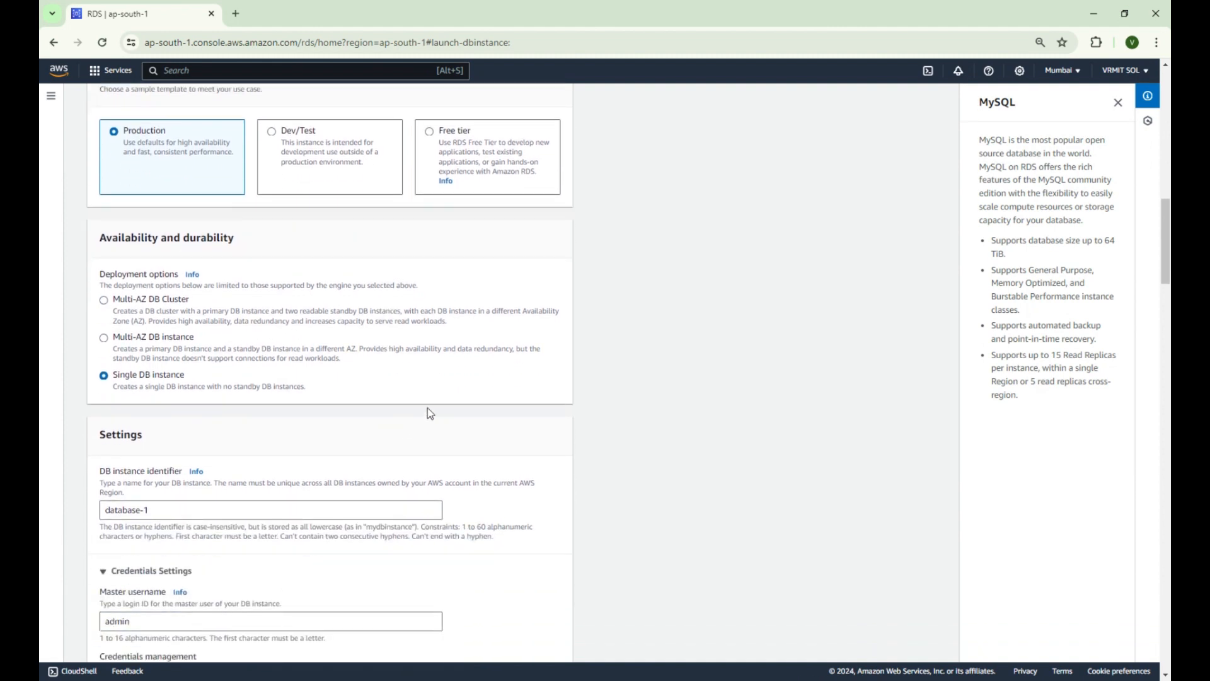
- Set the credentials management of the DB instance to Self managed
scroll(428, 408, down, 2)
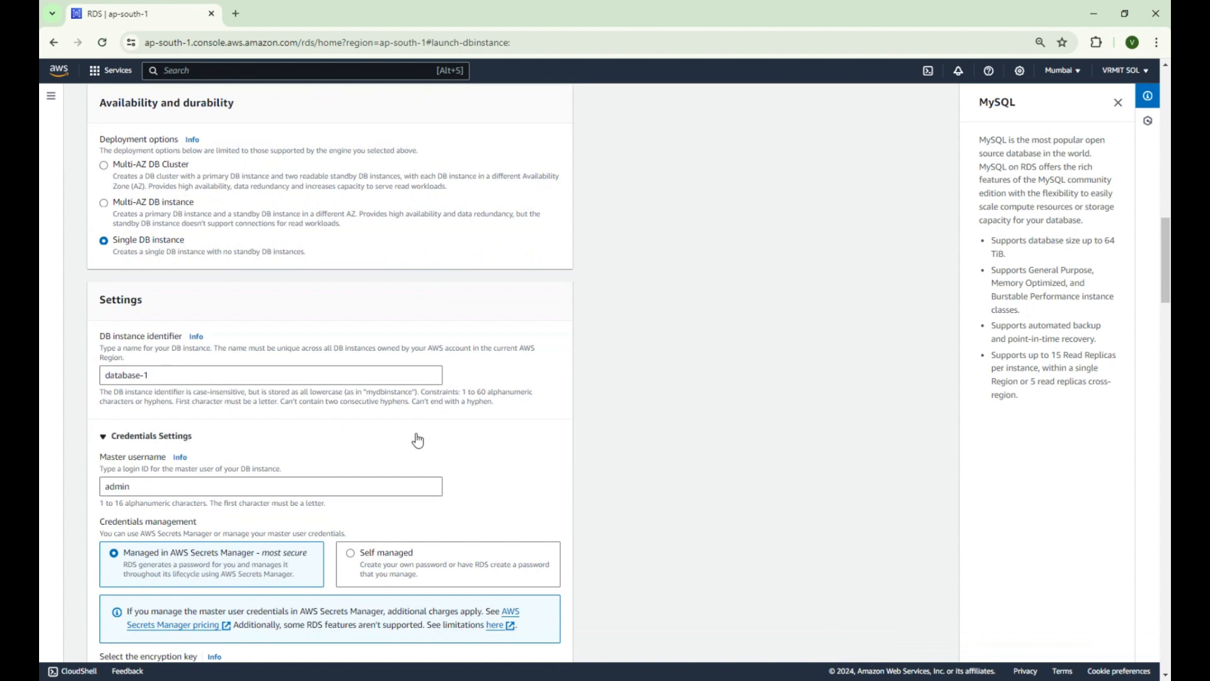
scroll(416, 438, down, 2)
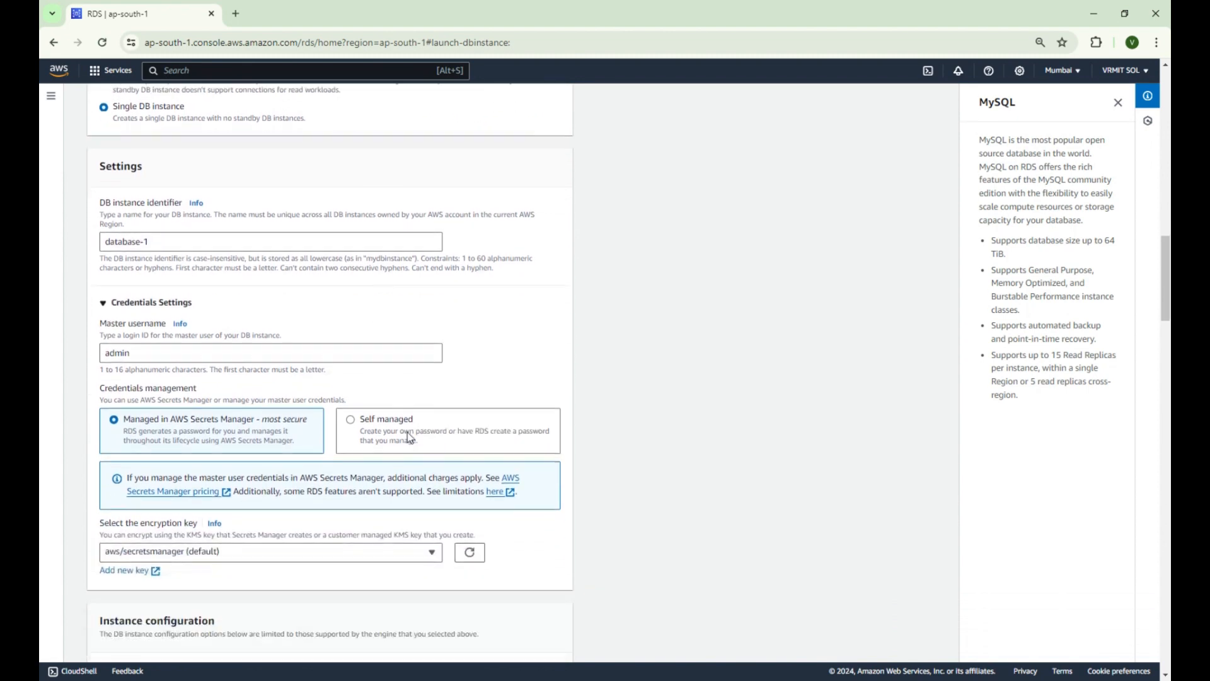
click(120, 310)
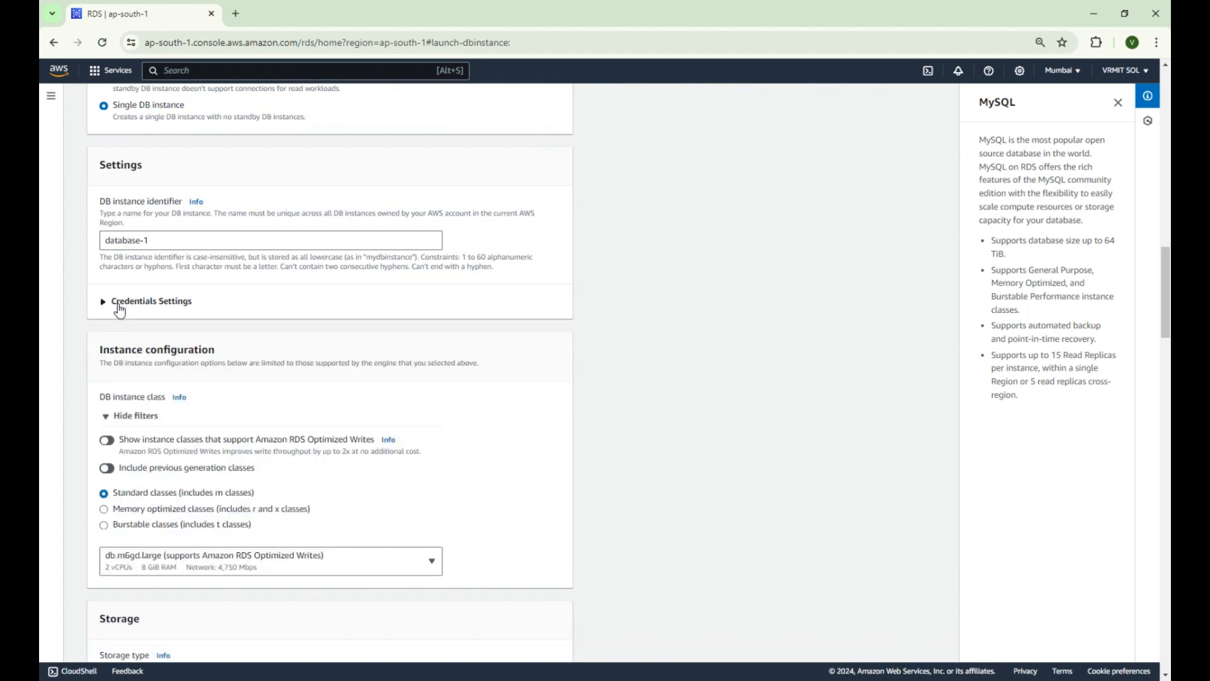
click(120, 310)
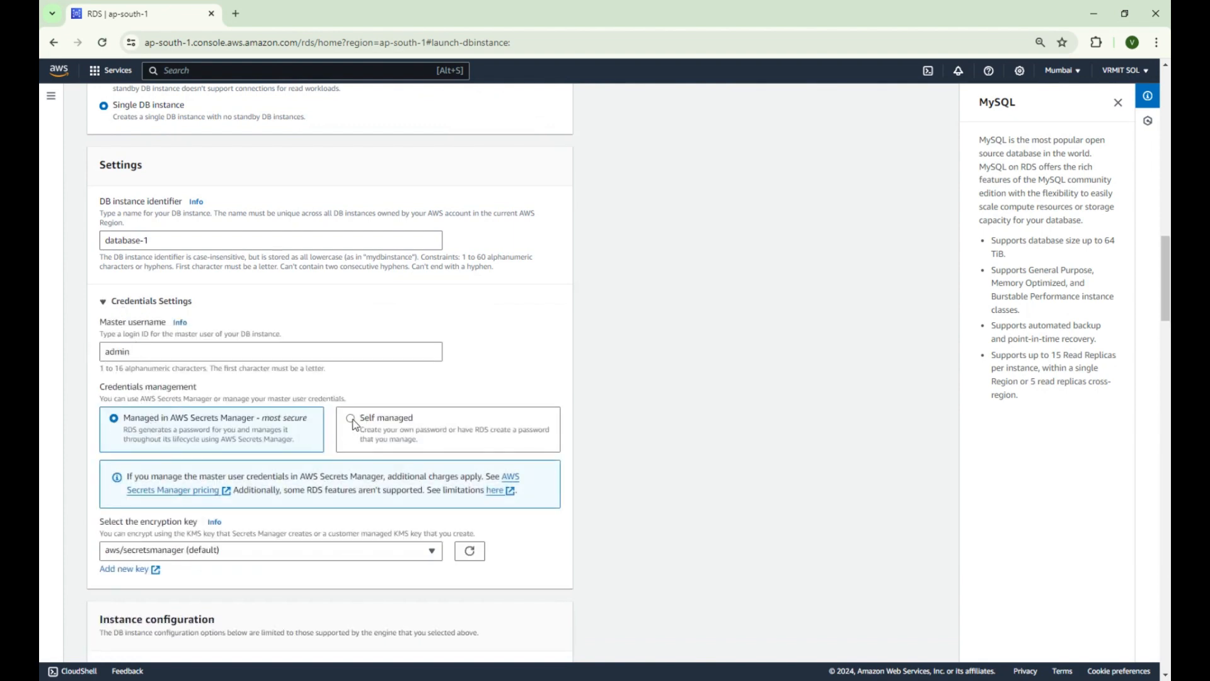
scroll(311, 468, down, 1)
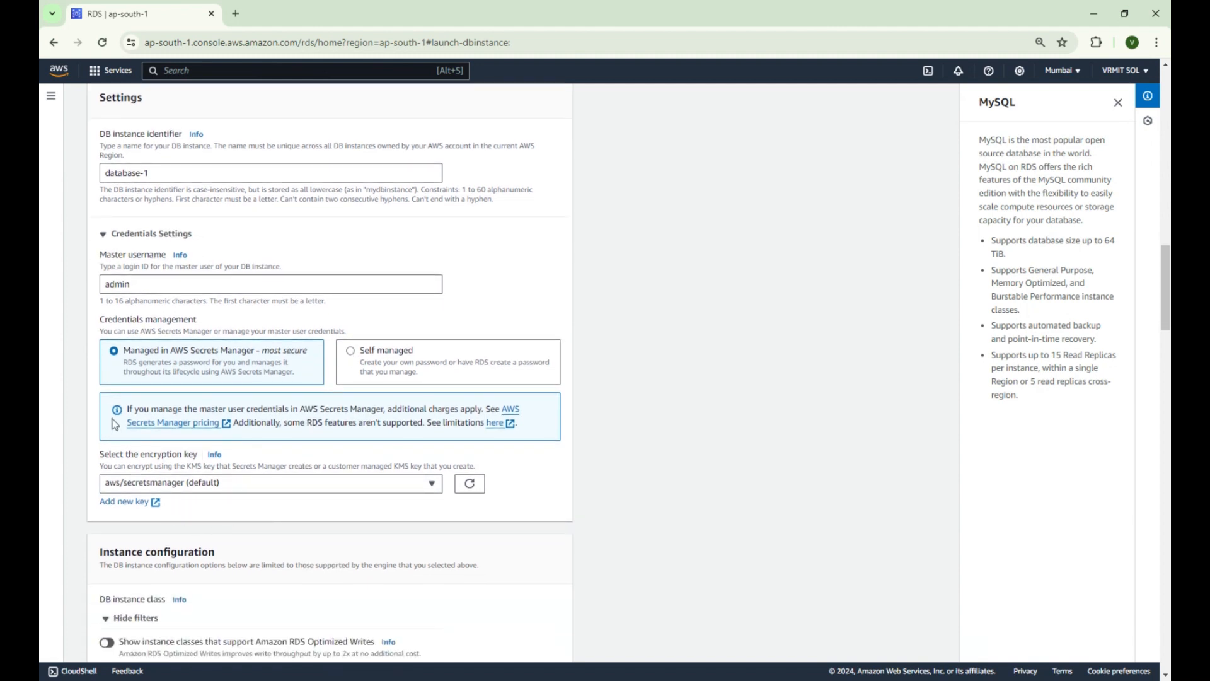
click(351, 352)
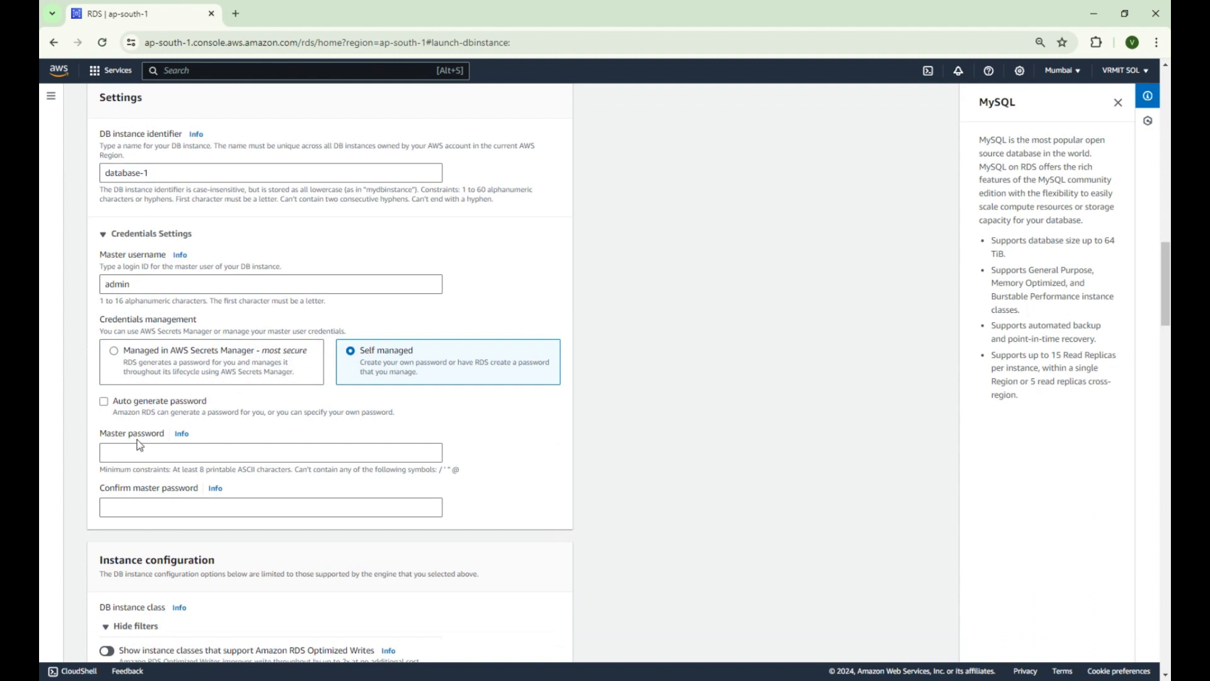
- Enter the master password for the DB instance and repeat it in the confirmation field
click(128, 456)
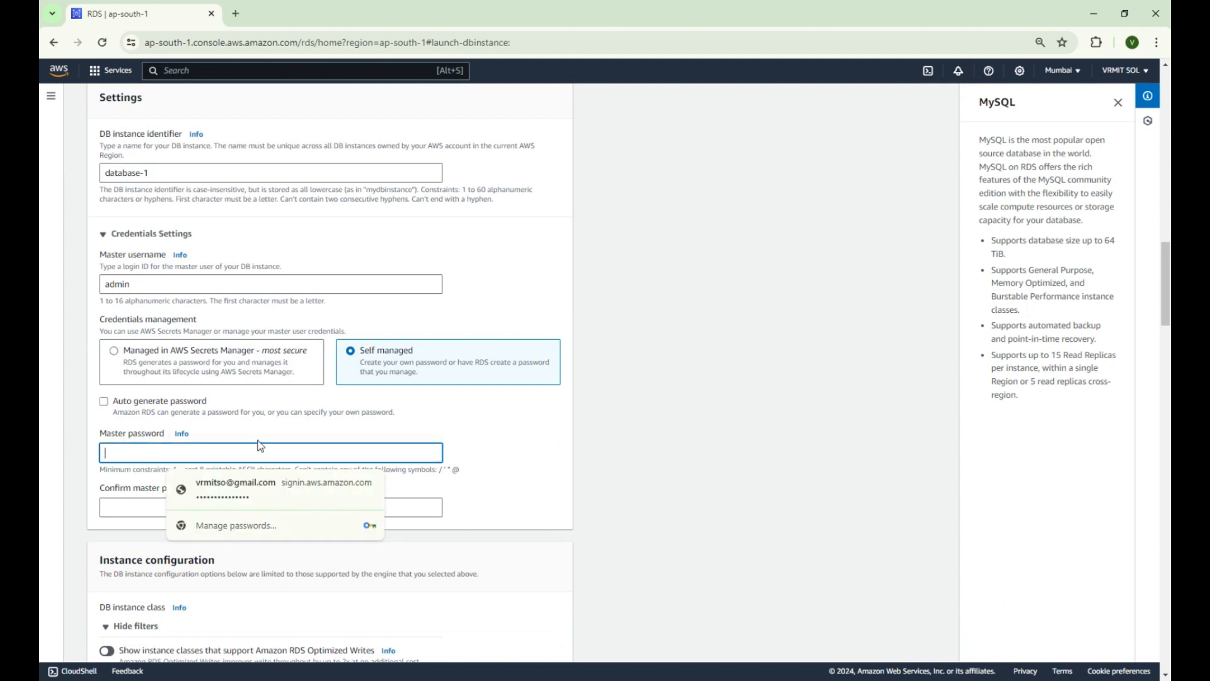
text(••••••)
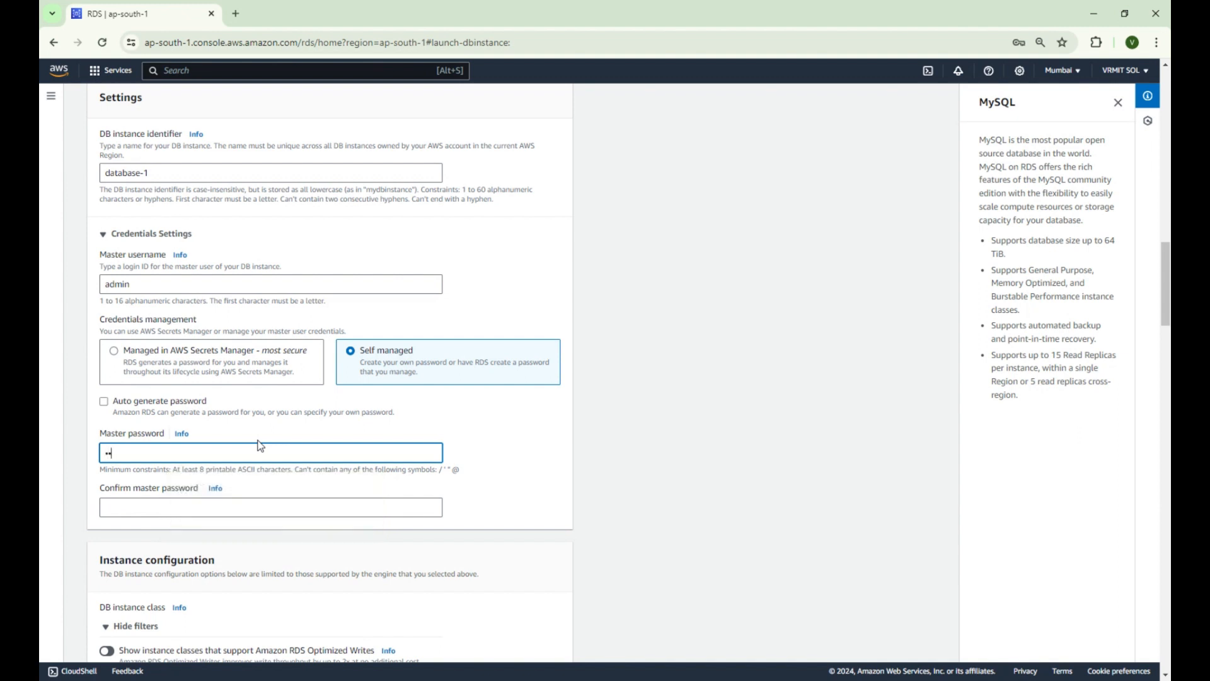
text(••••••)
key(Tab)
key(Tab)
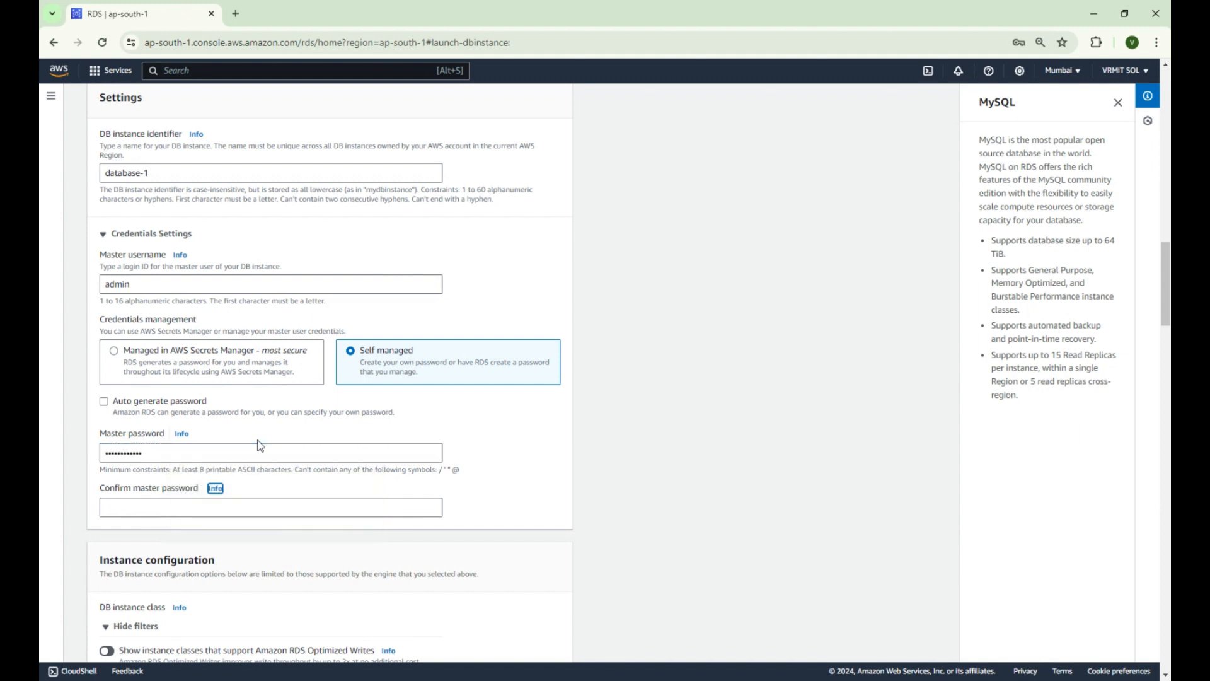
text(••••••••••)
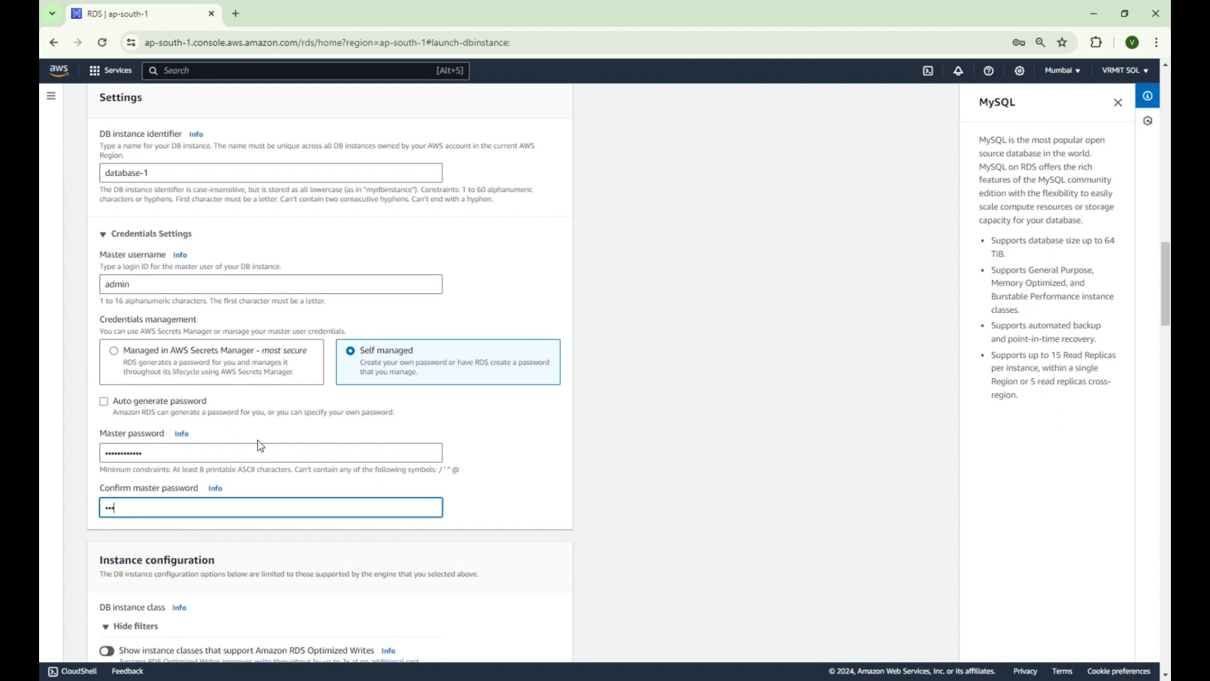
text(••)
scroll(278, 422, down, 2)
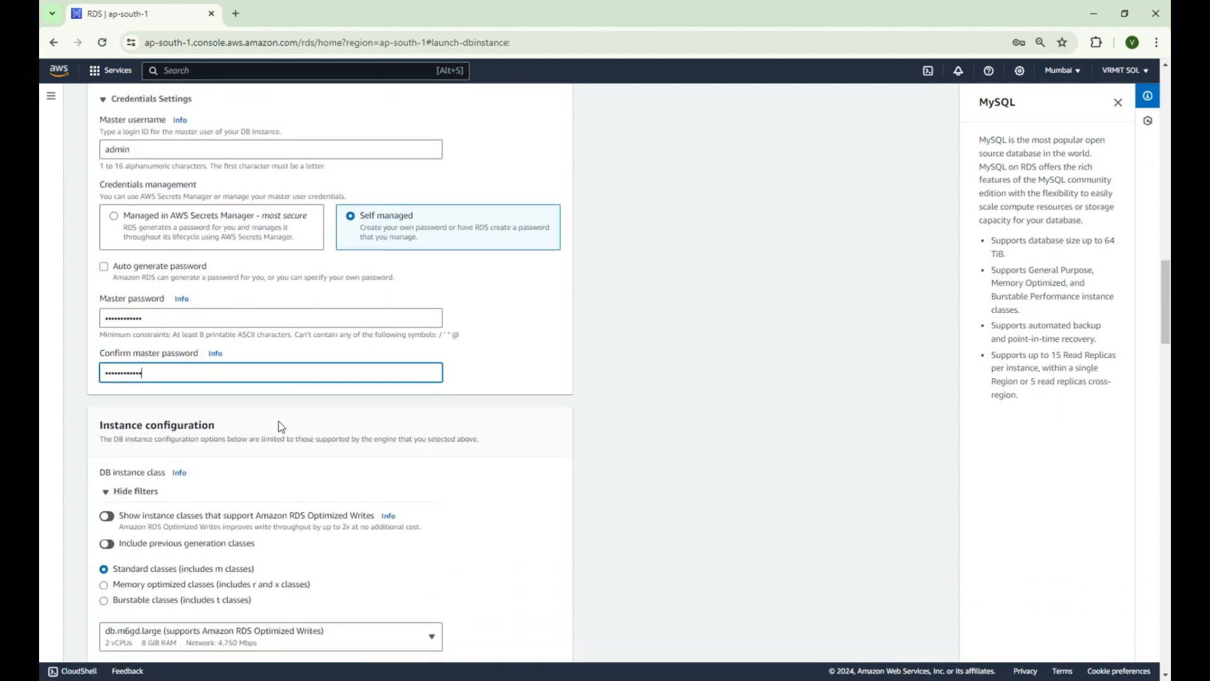
click(602, 385)
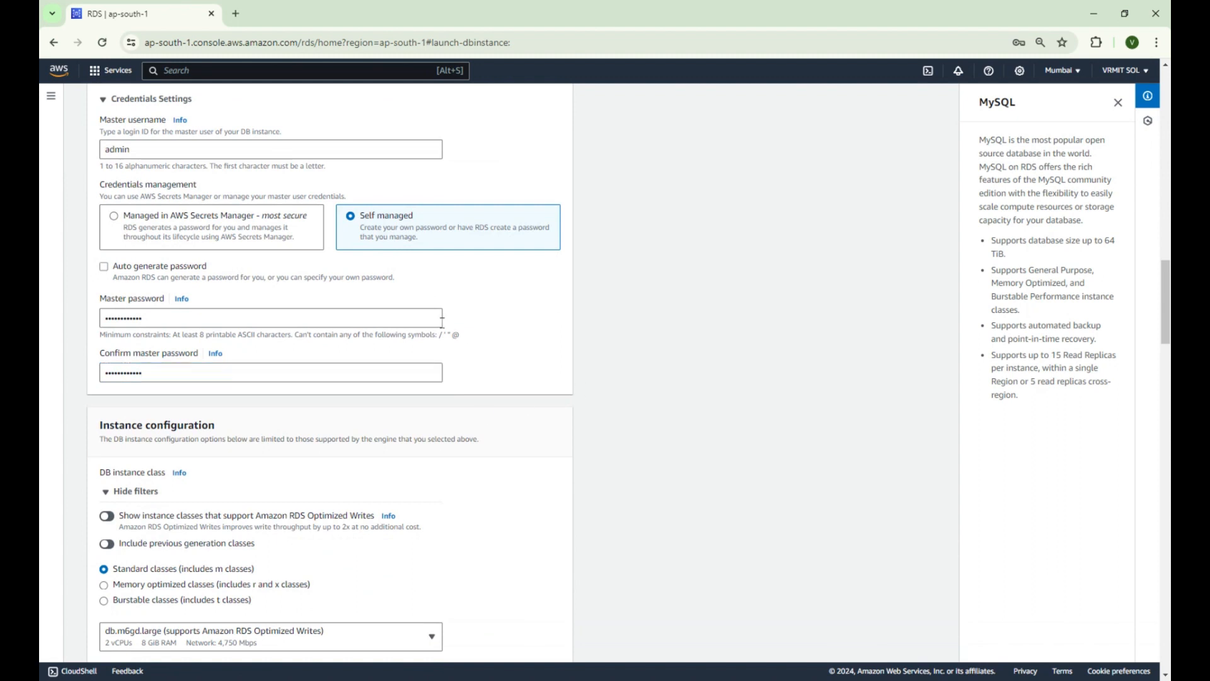
- Try managing the credentials in AWS Secrets Manager, decline saving the password in the browser, and return to Self managed
click(116, 225)
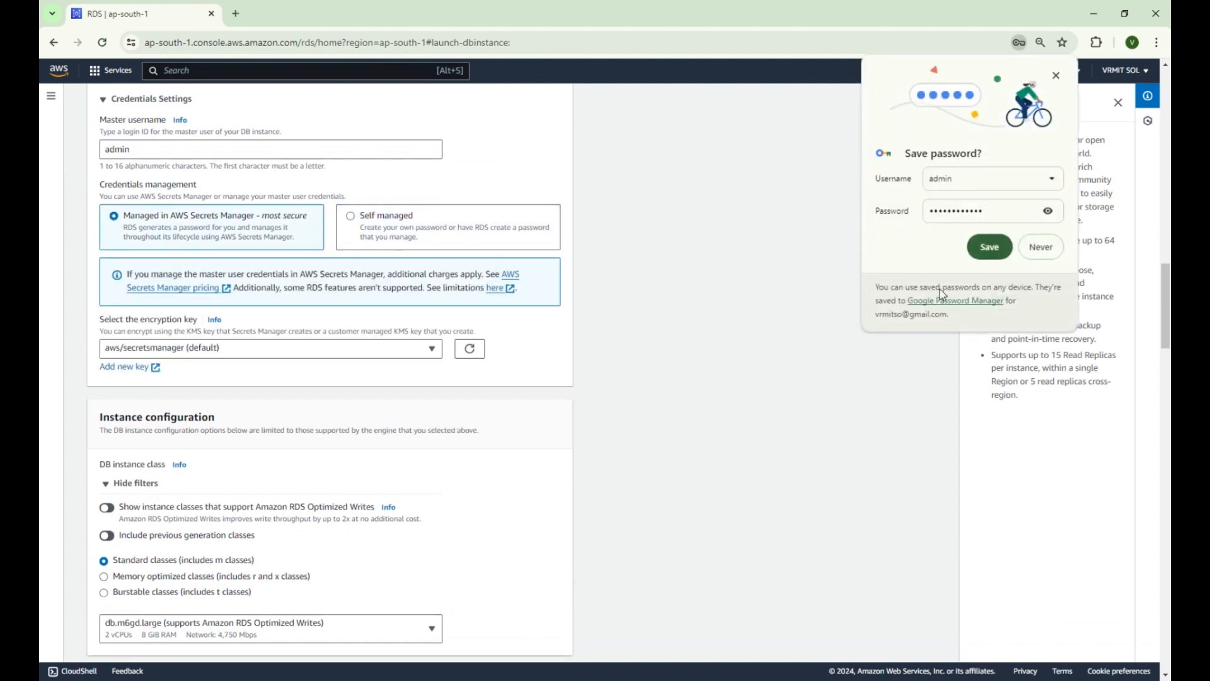
click(1048, 249)
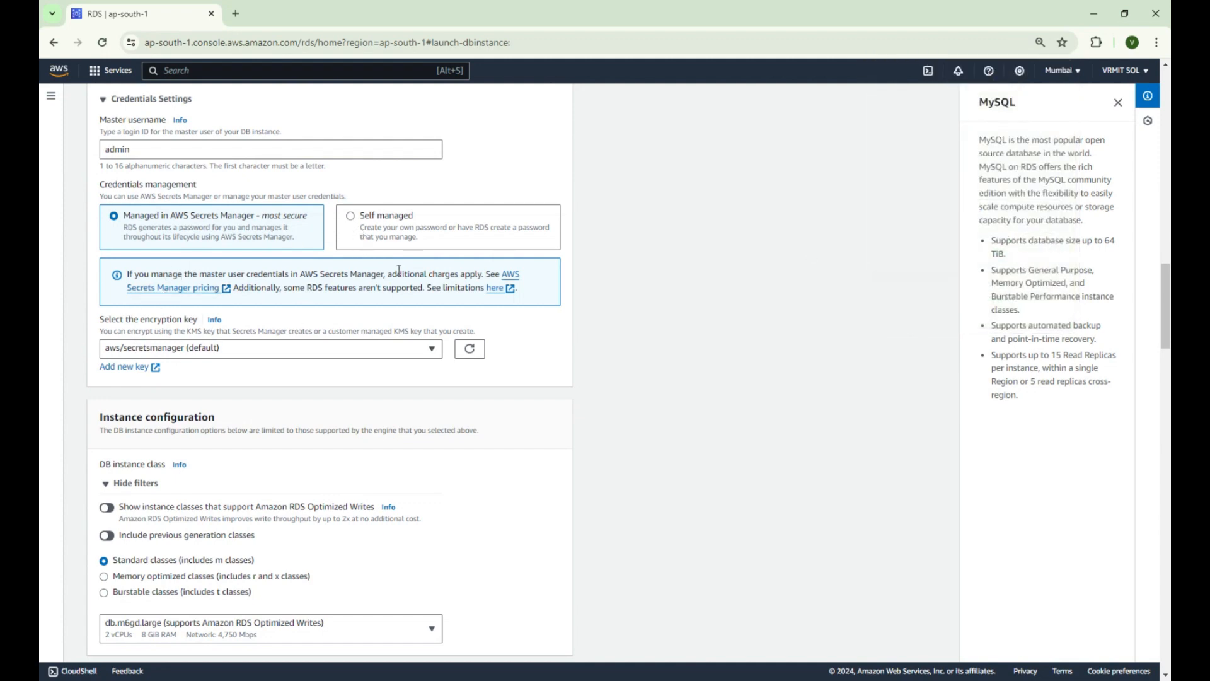
click(351, 216)
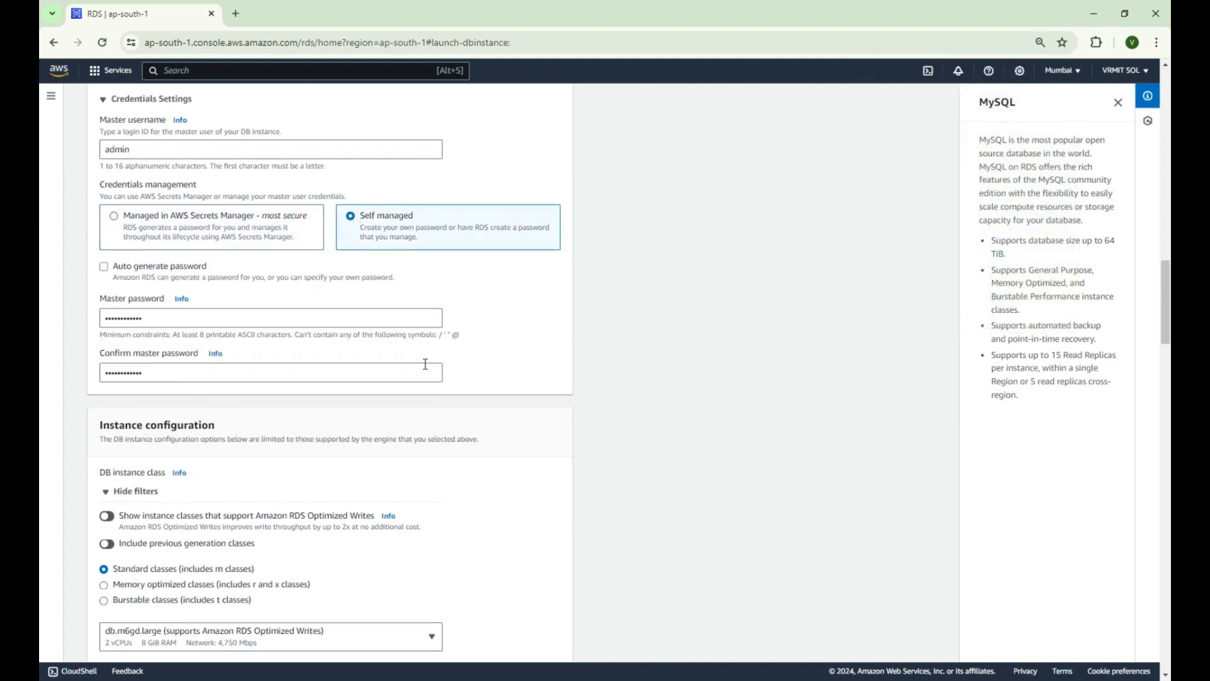
- Set the DB instance class to Burstable classes with the db.t3.micro instance
scroll(424, 361, down, 3)
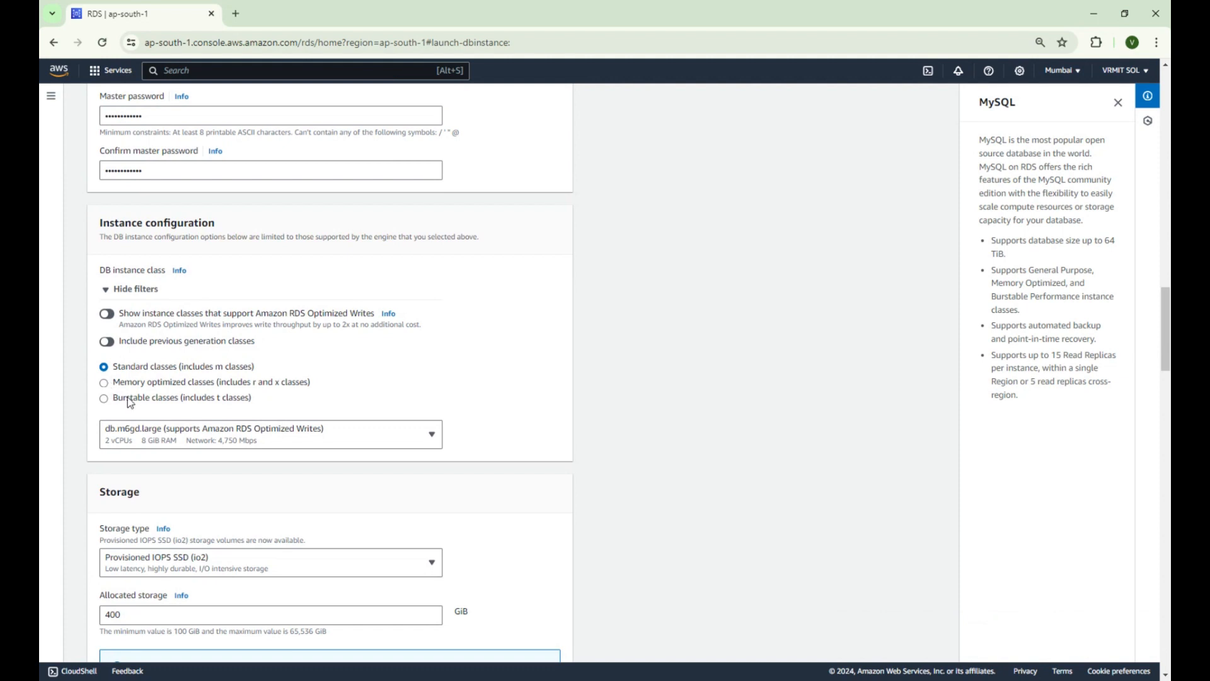
click(105, 399)
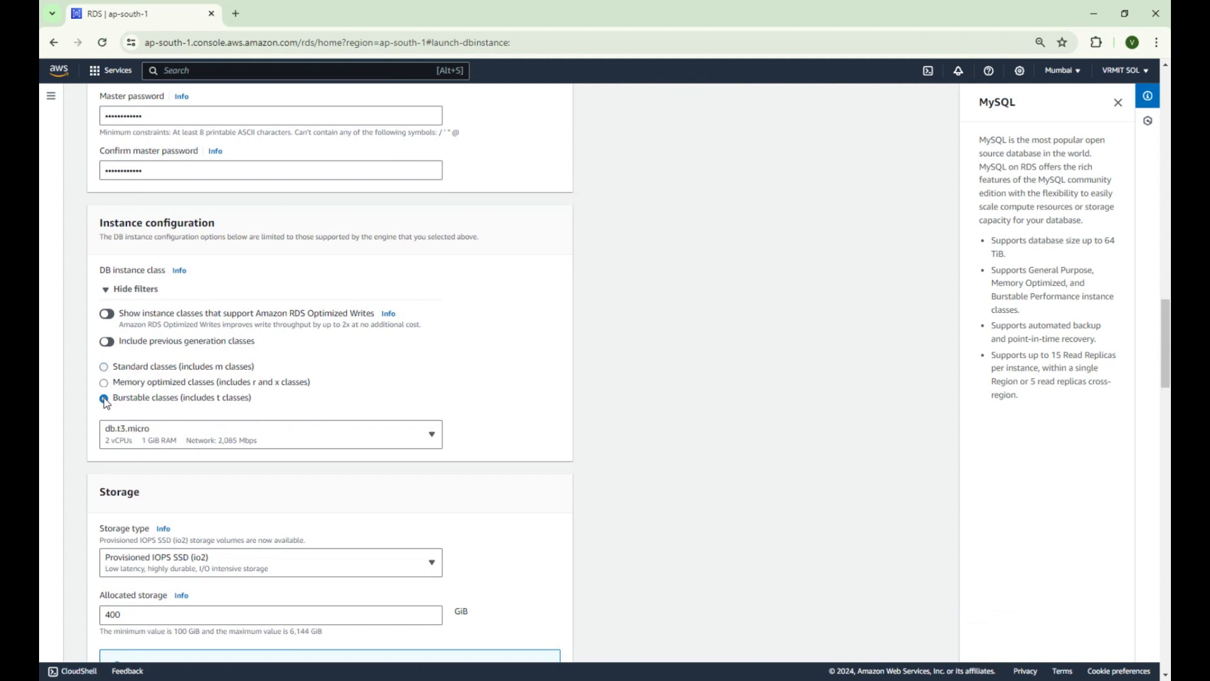
scroll(375, 359, down, 1)
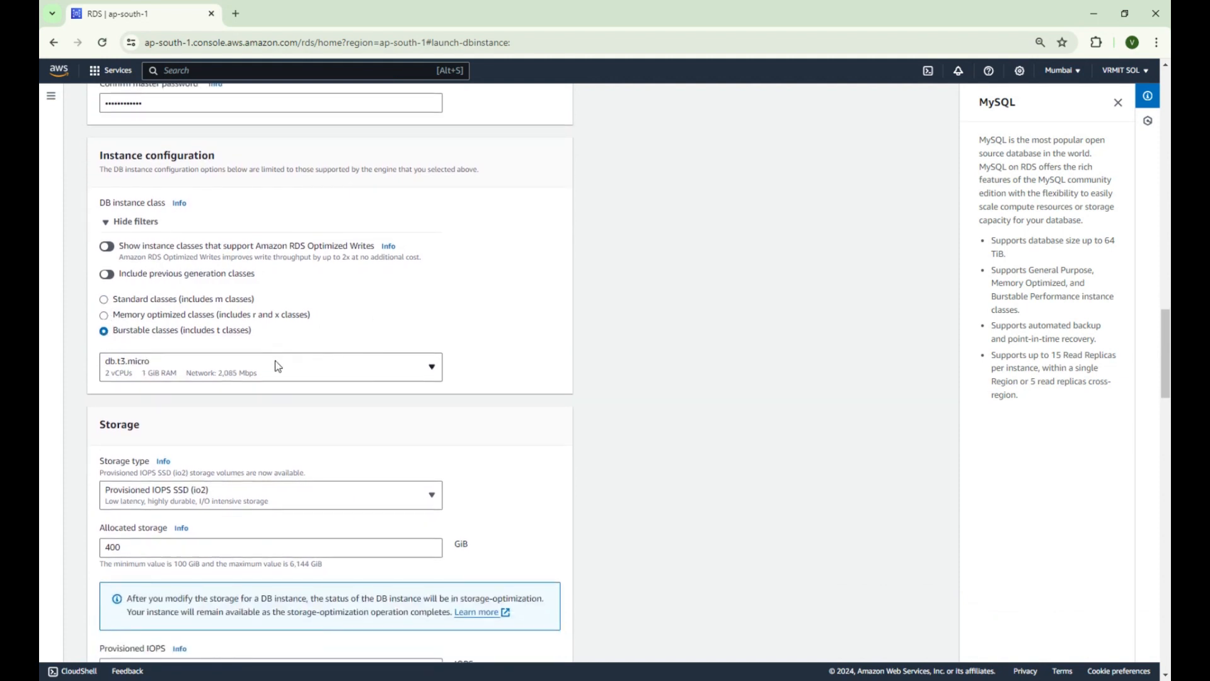
click(278, 367)
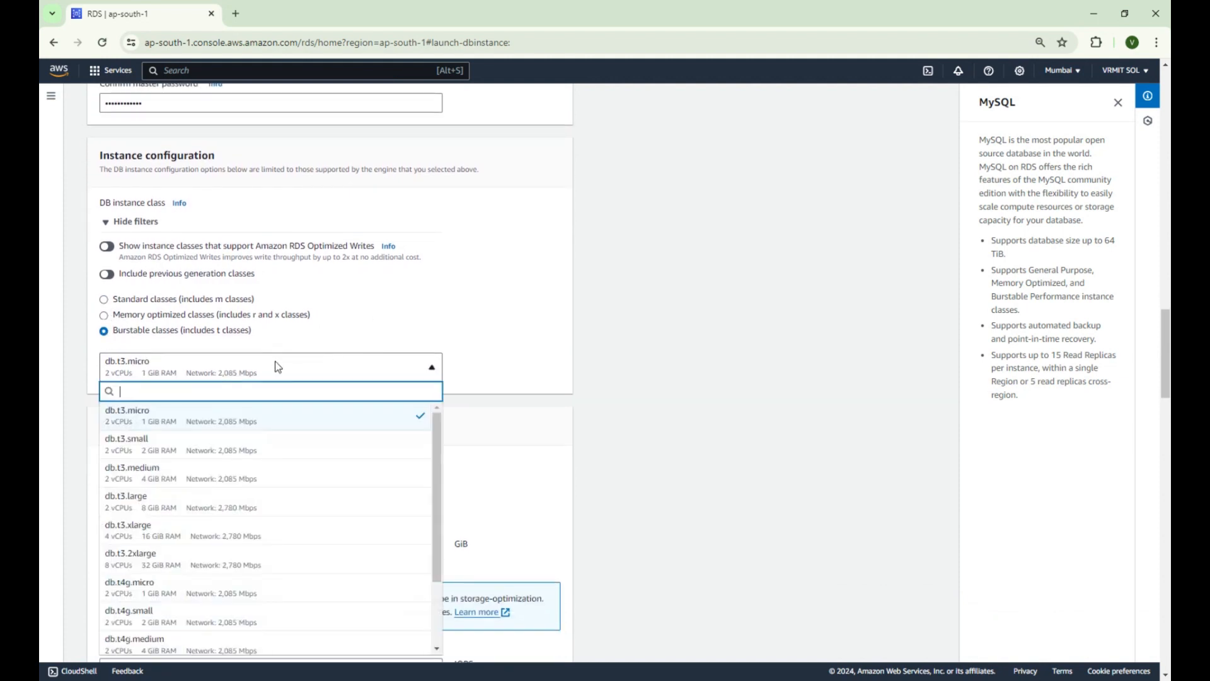
click(134, 417)
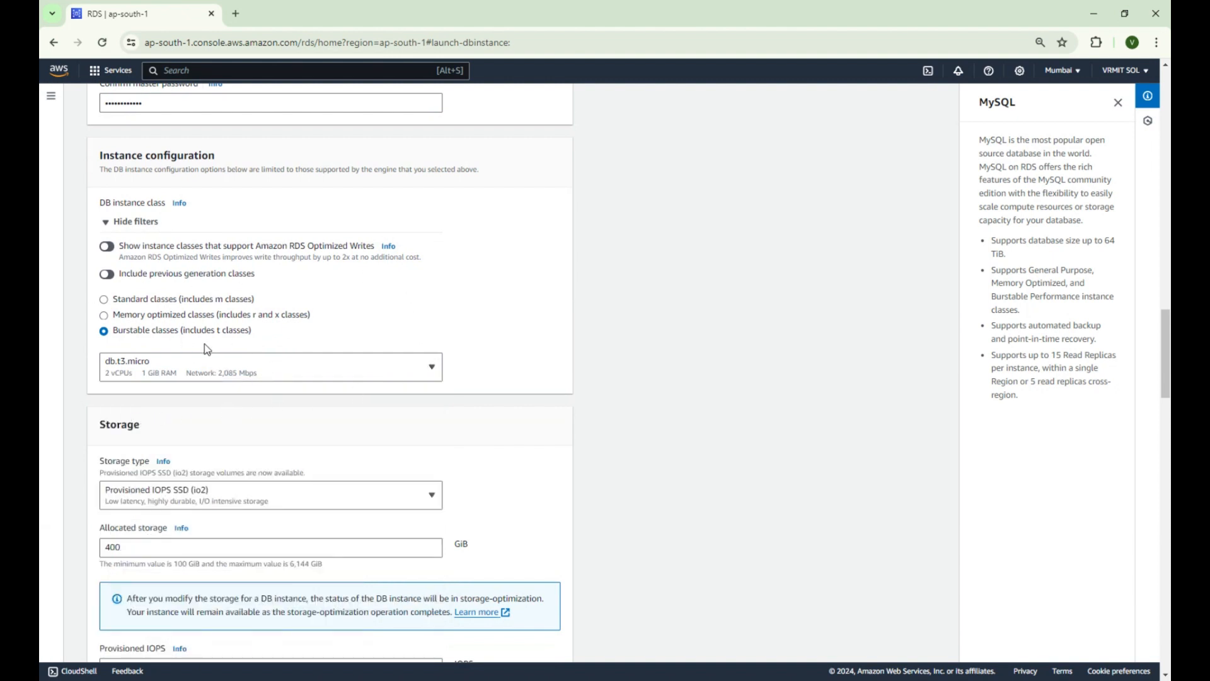
- Try the Memory optimized classes and review the instance sizes they offer
click(134, 317)
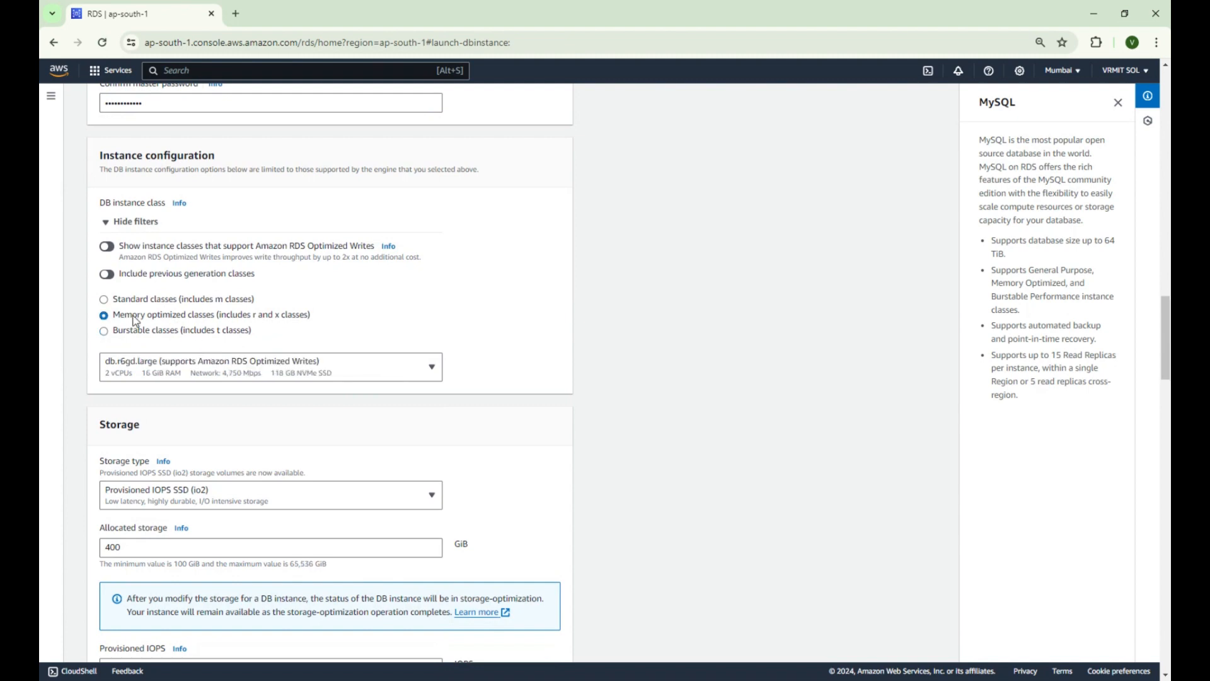
click(357, 375)
scroll(305, 454, down, 3)
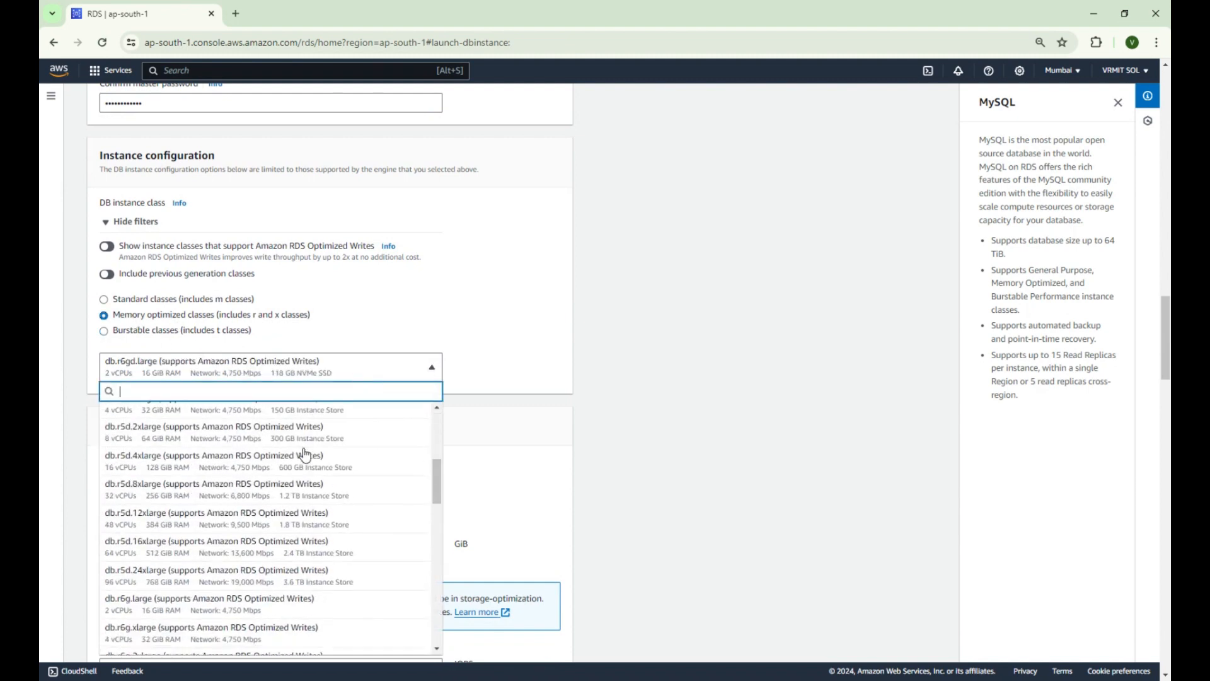
scroll(309, 457, up, 5)
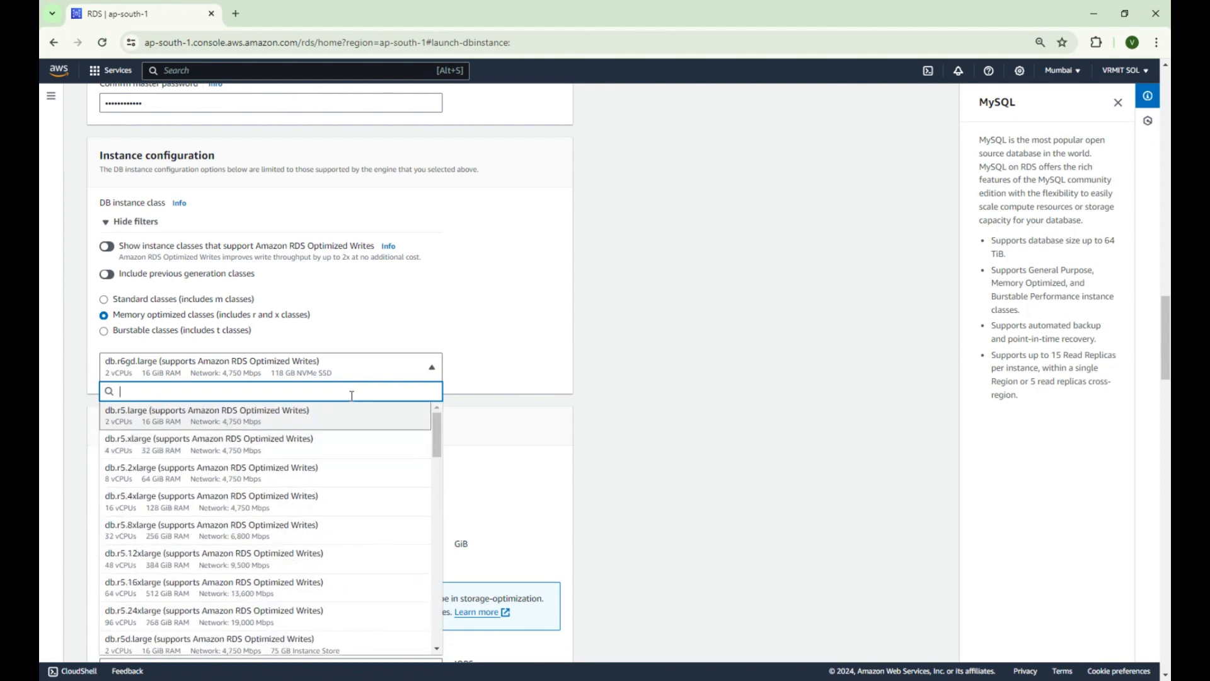
click(362, 378)
- Review the instance sizes under Standard classes and return to Burstable classes
click(146, 303)
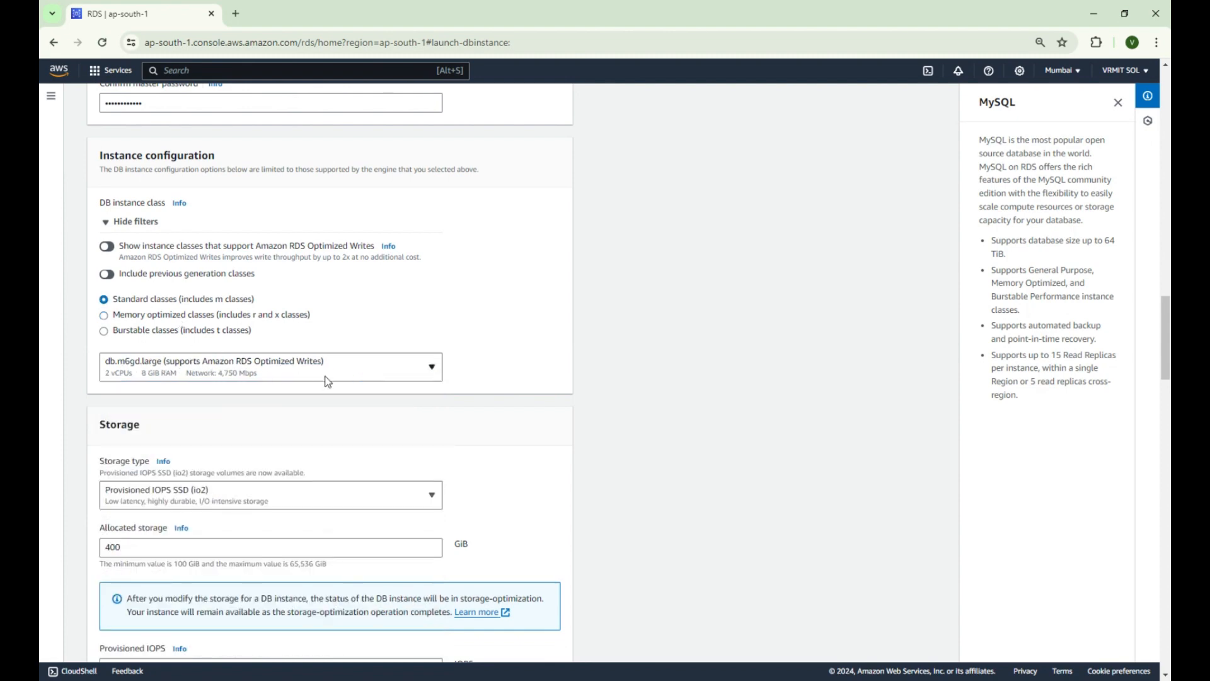
click(374, 369)
scroll(309, 440, down, 1)
scroll(309, 440, down, 2)
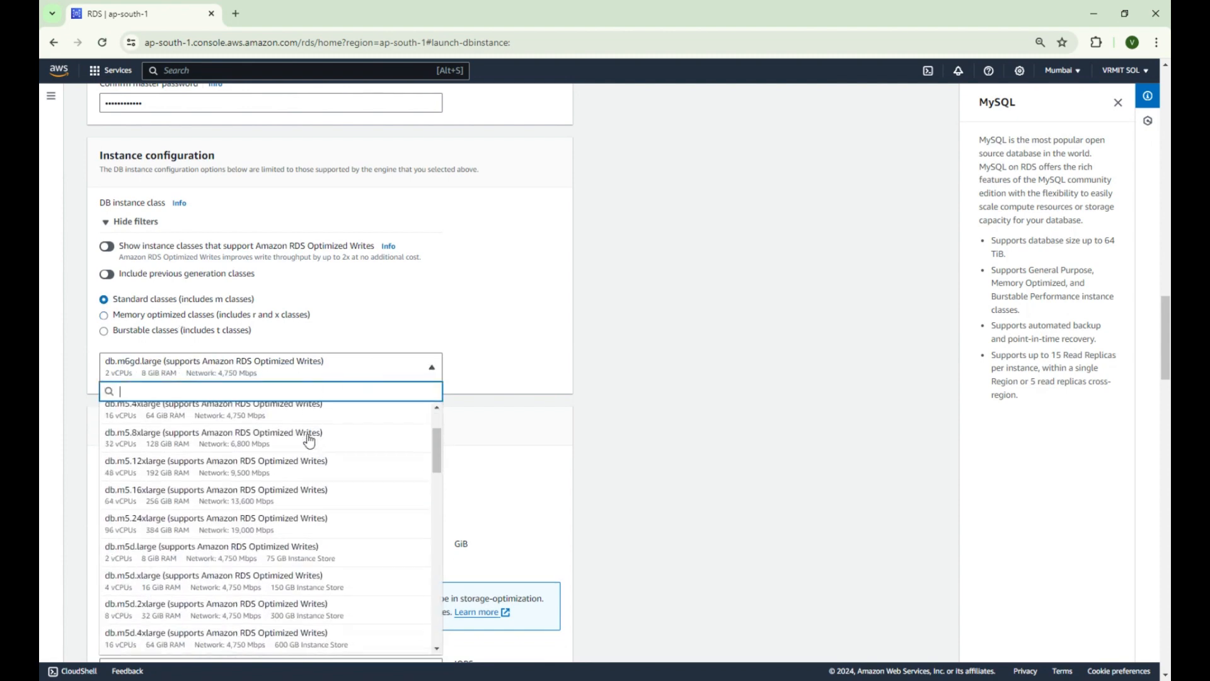
scroll(305, 427, up, 3)
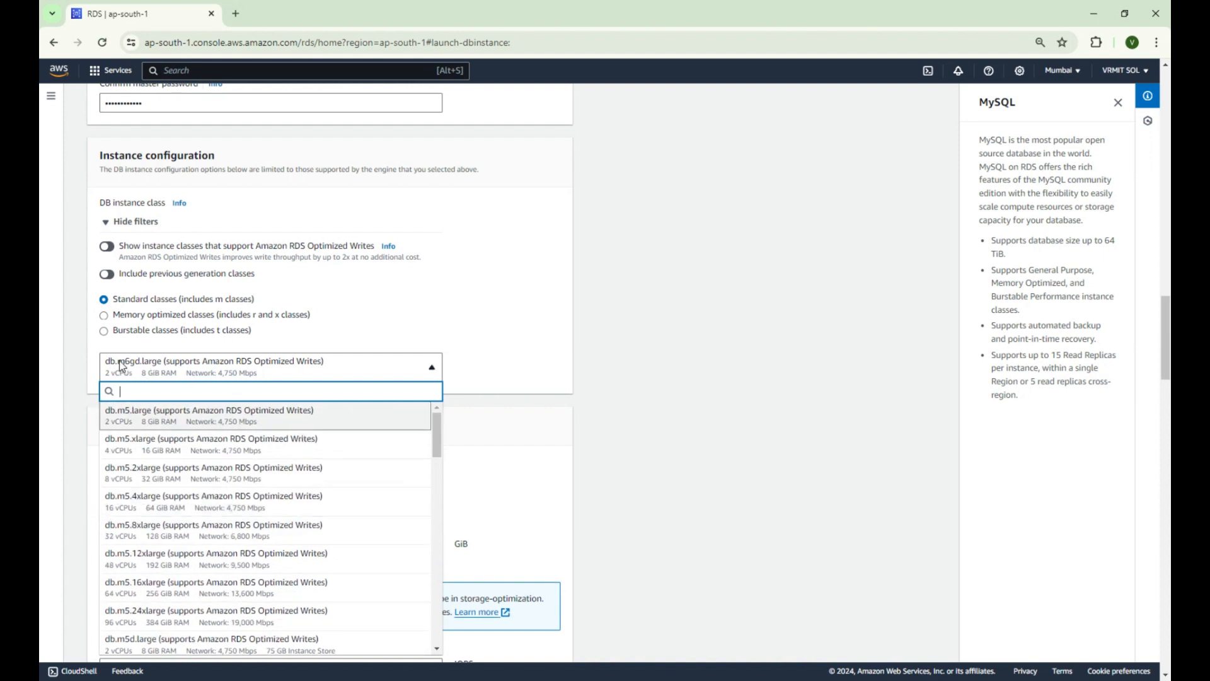
click(105, 332)
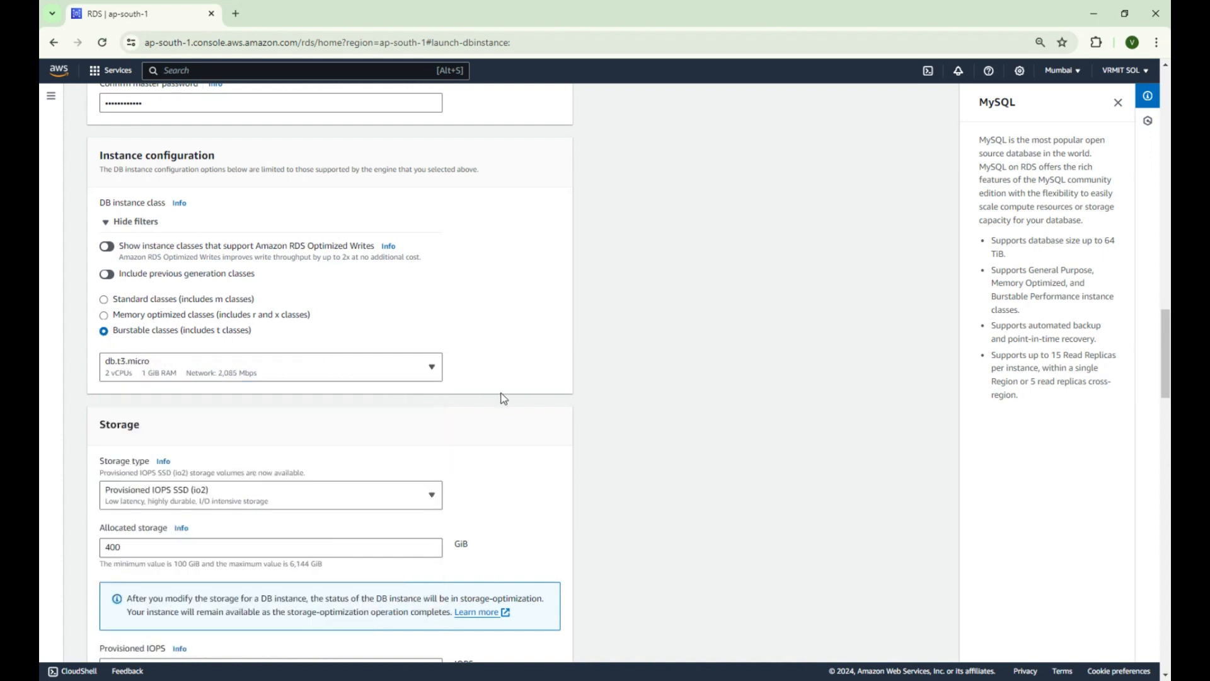
- Set the storage type to General Purpose SSD (gp2) with 20 GiB of allocated storage
scroll(501, 397, down, 2)
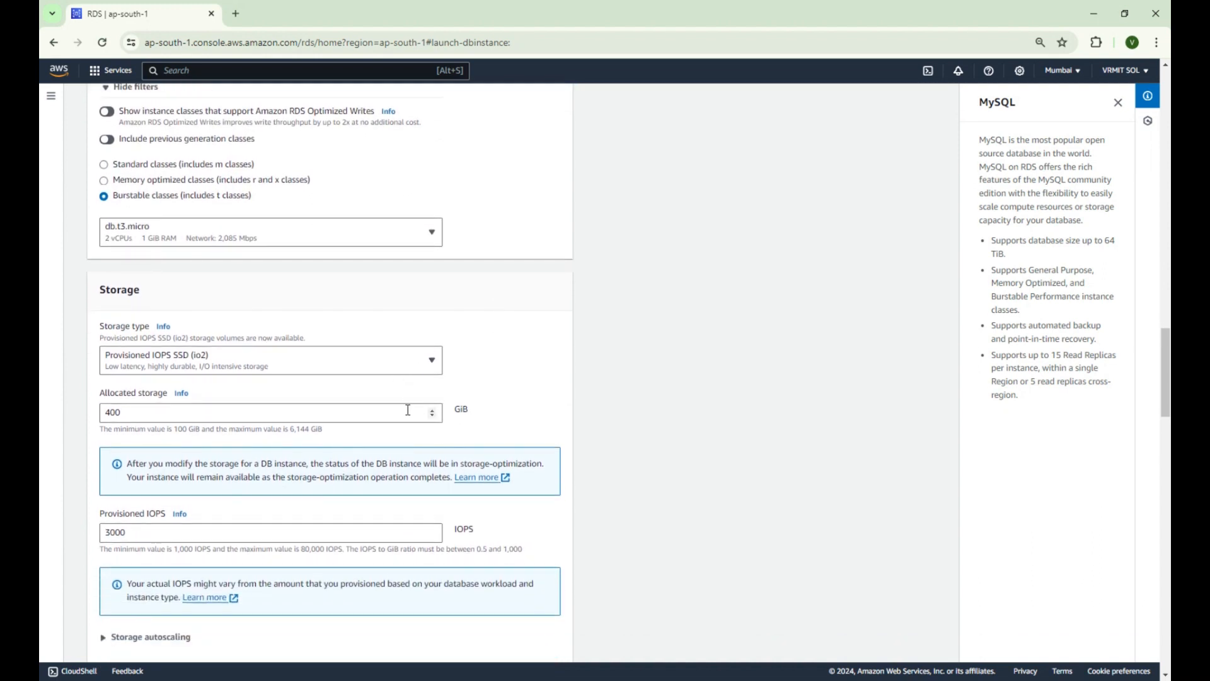
click(273, 368)
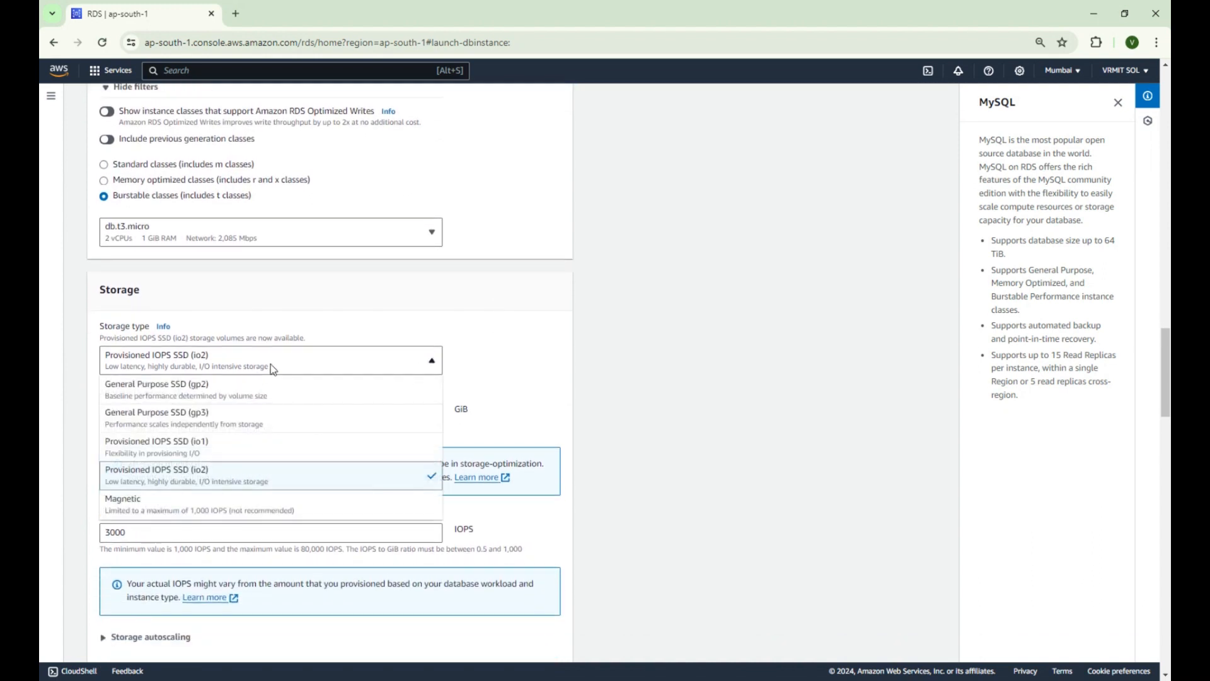
click(198, 387)
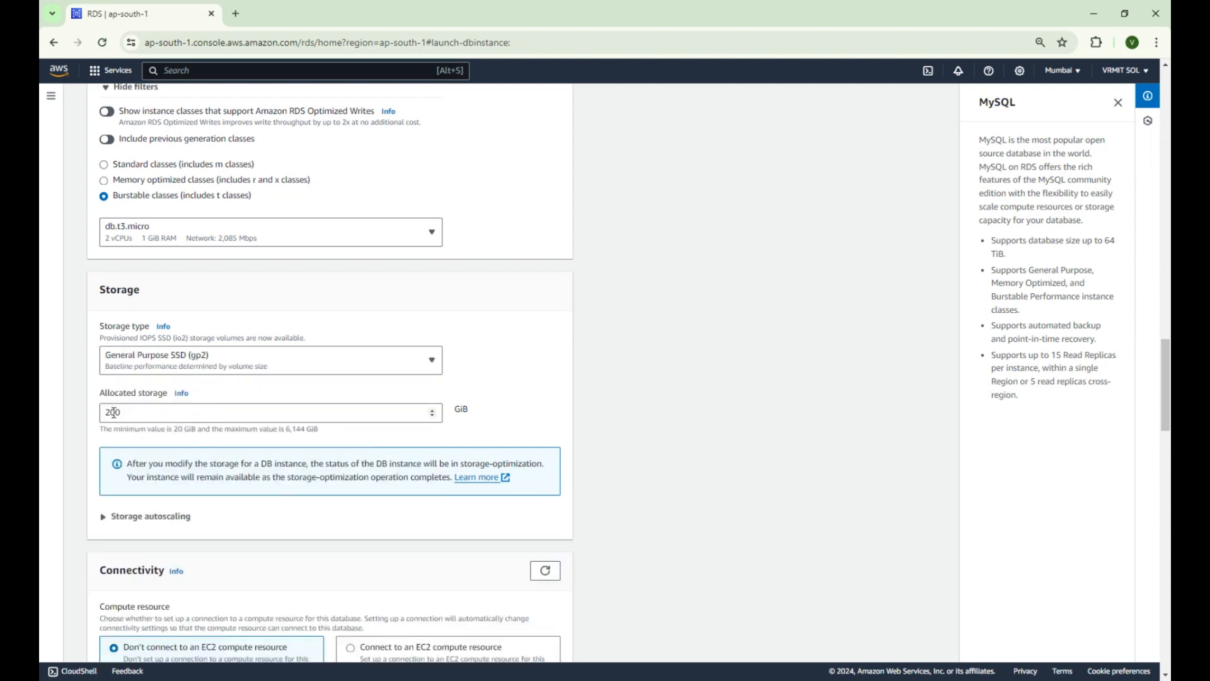
drag(113, 412, 196, 411)
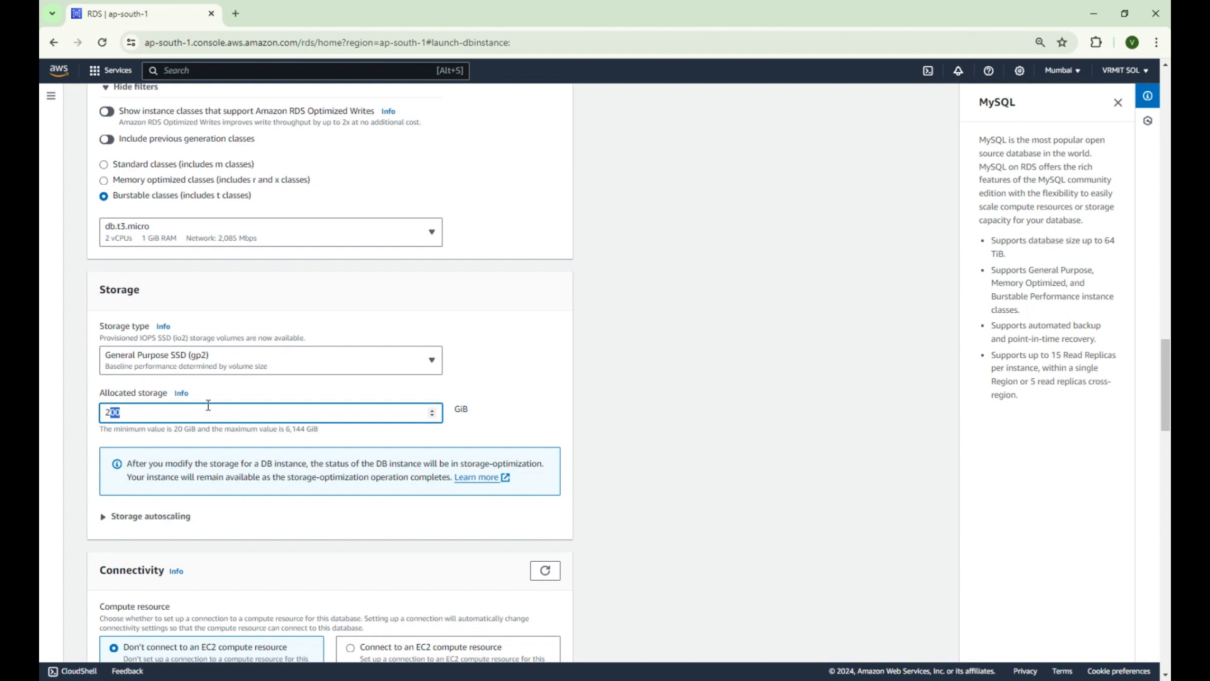
text(0)
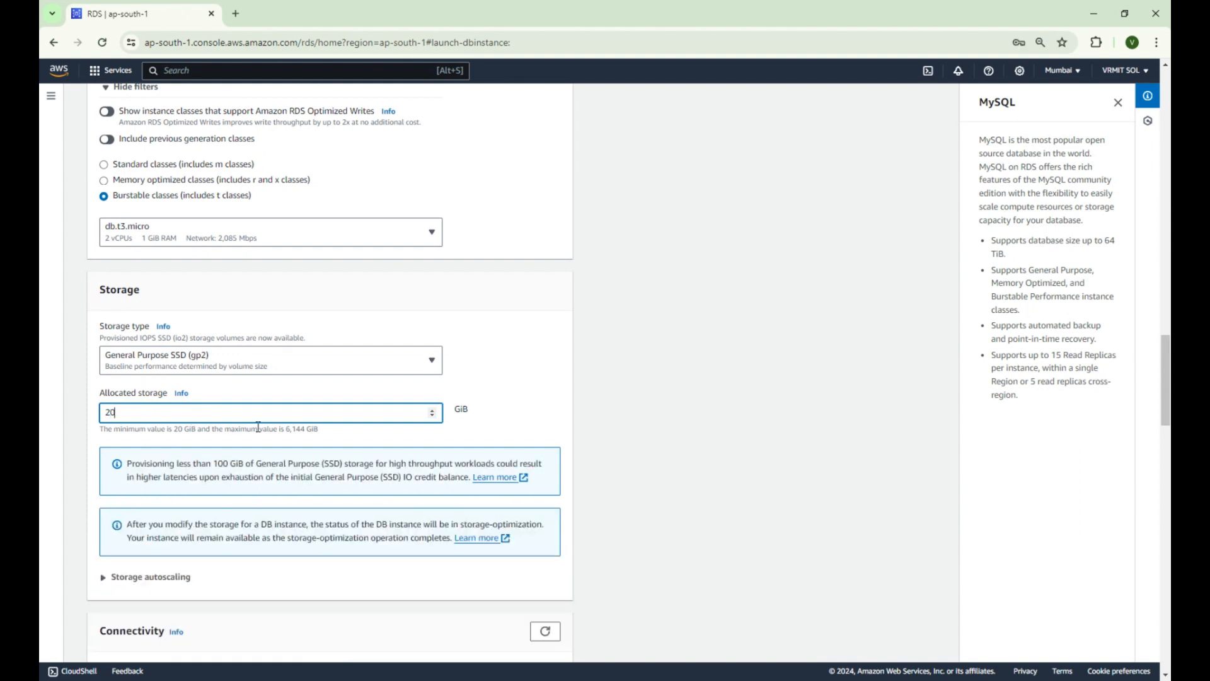
scroll(453, 405, down, 2)
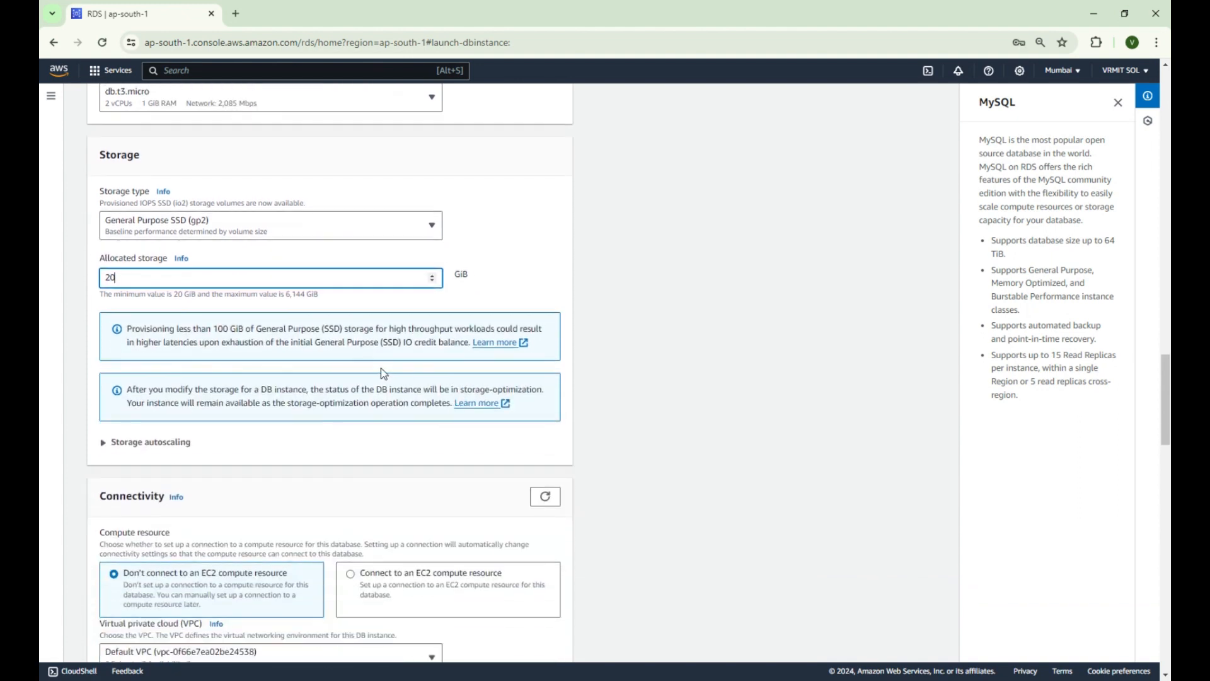
drag(114, 294, 314, 291)
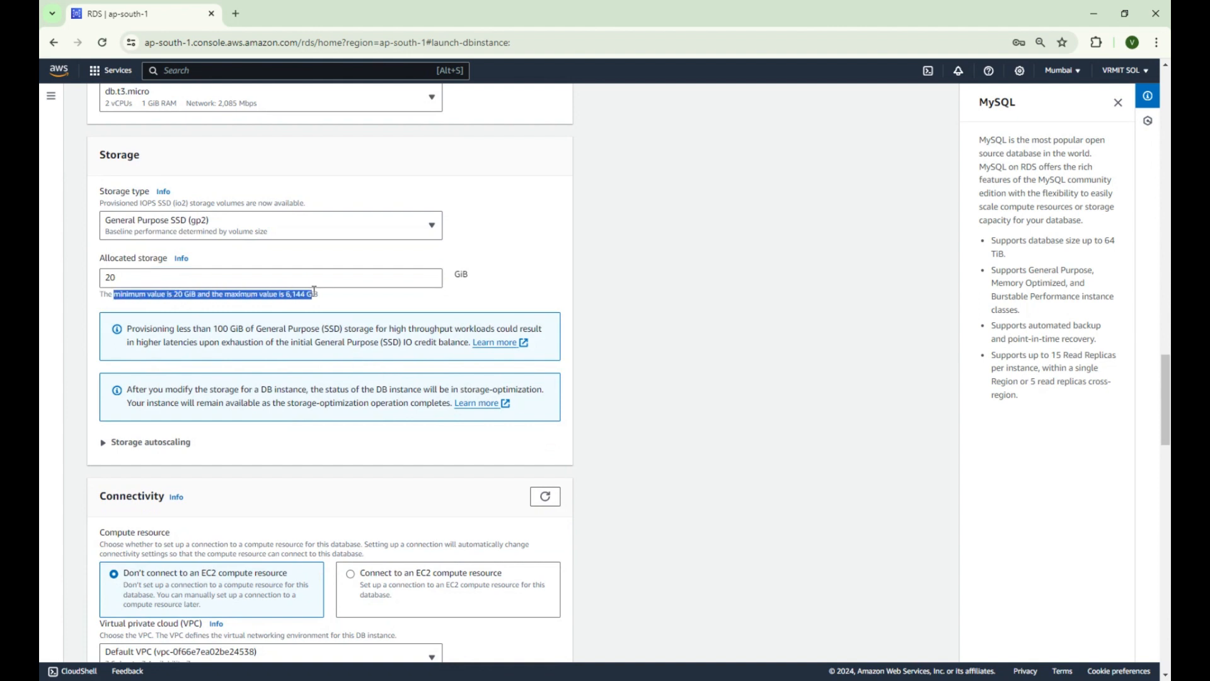
click(127, 281)
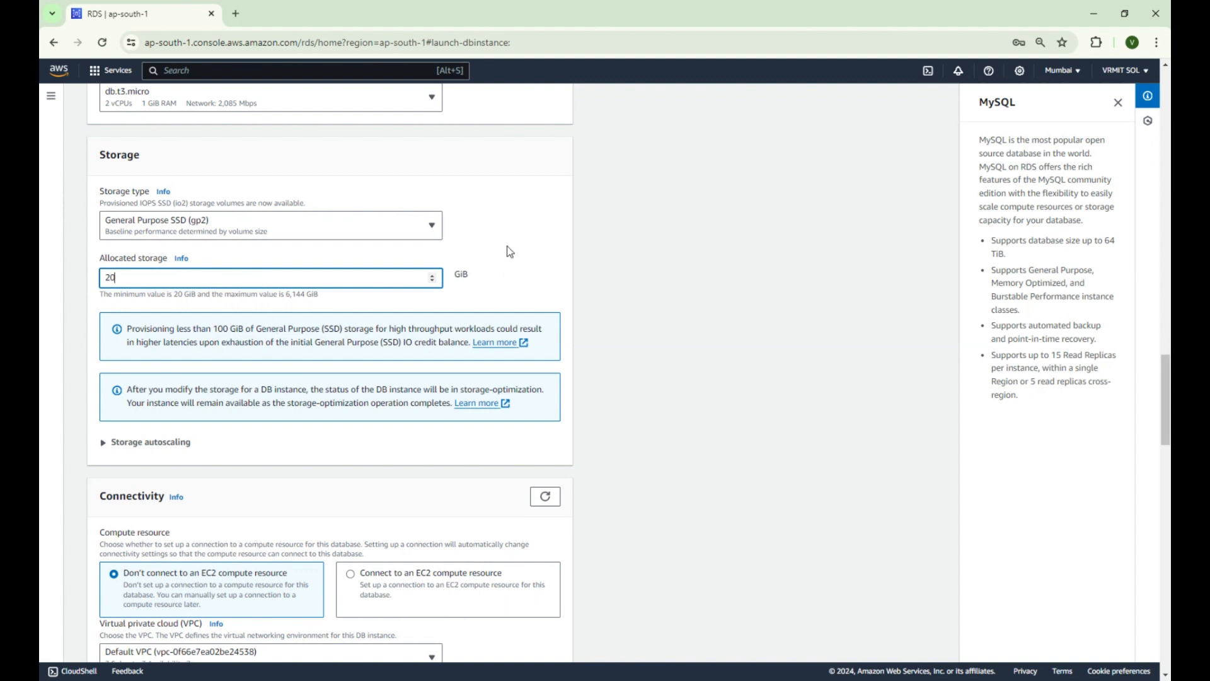
- Examine the storage autoscaling settings and collapse them again
scroll(510, 250, down, 1)
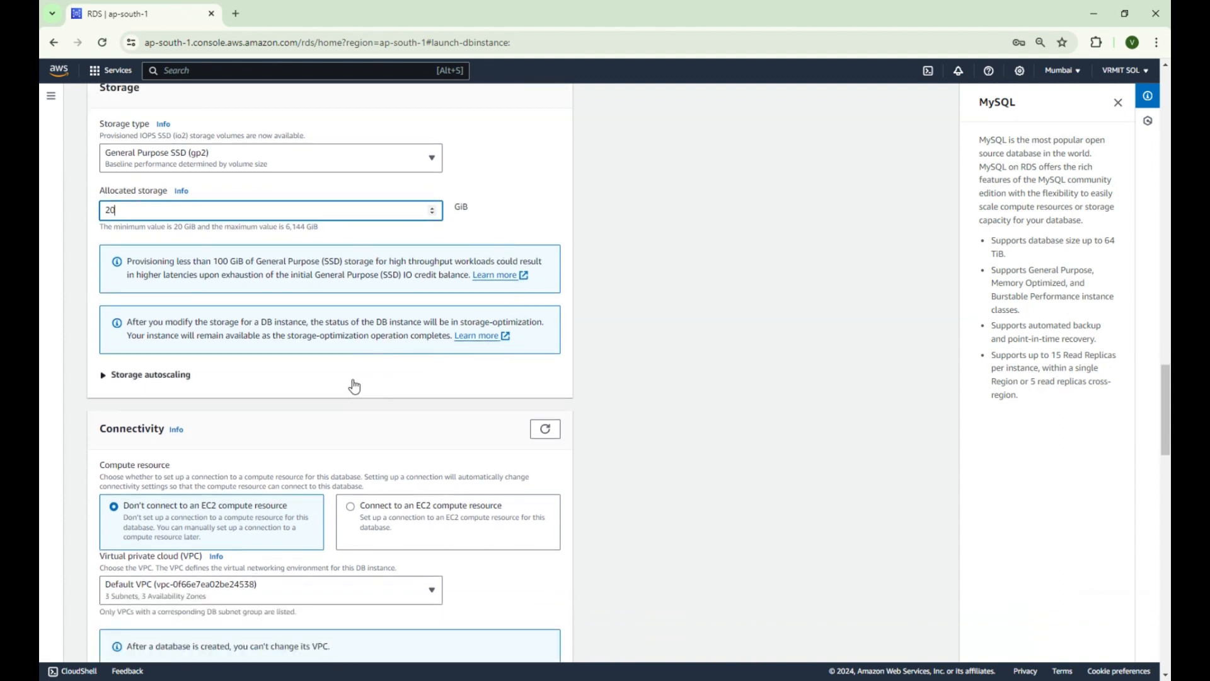
click(169, 385)
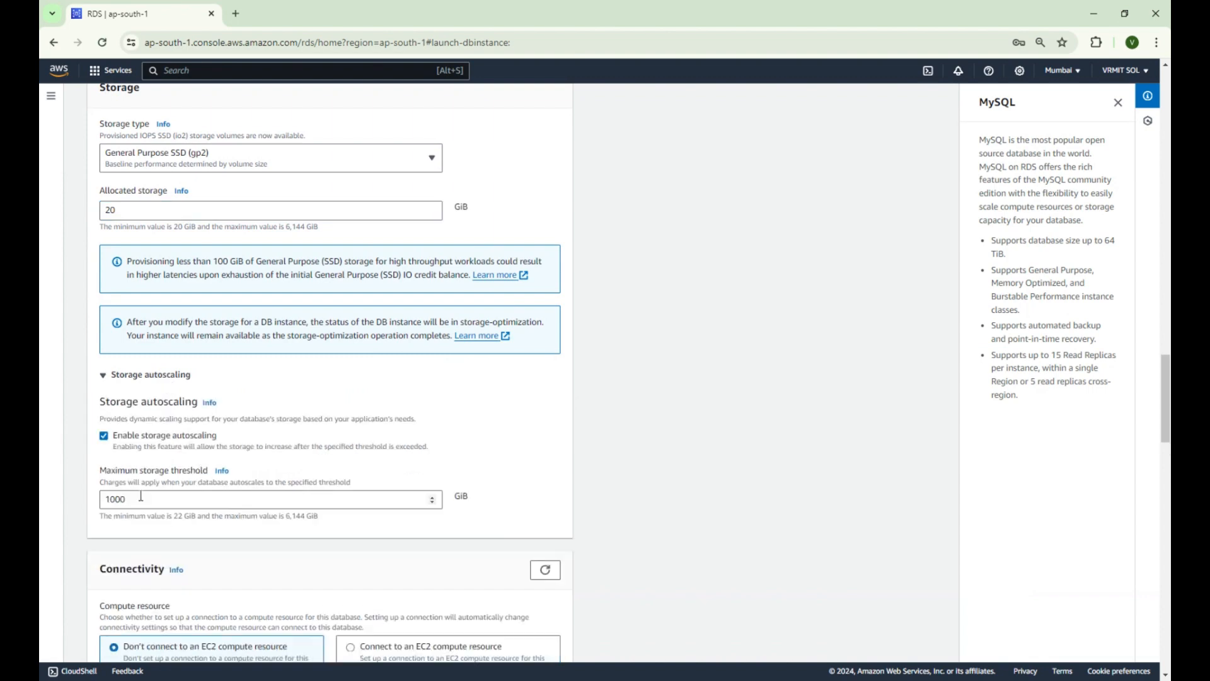
click(135, 377)
- Try the option to connect to an EC2 compute resource, review its connectivity settings, and return to not connecting to one
scroll(270, 421, down, 3)
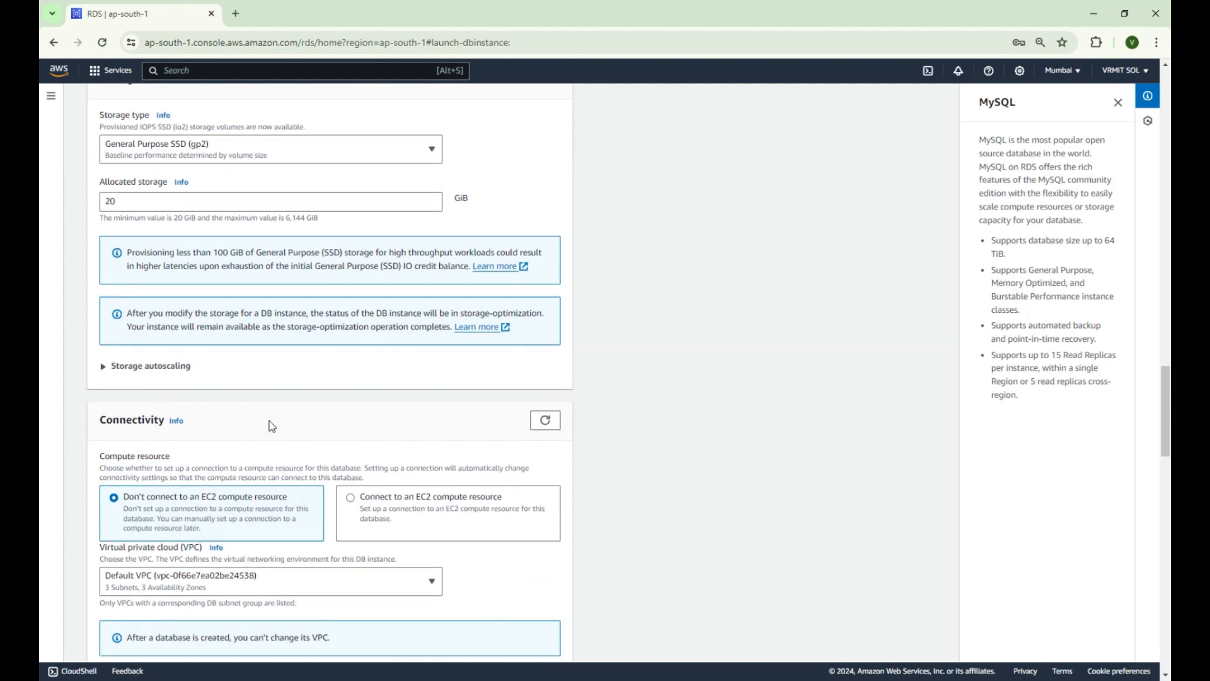
scroll(259, 364, down, 1)
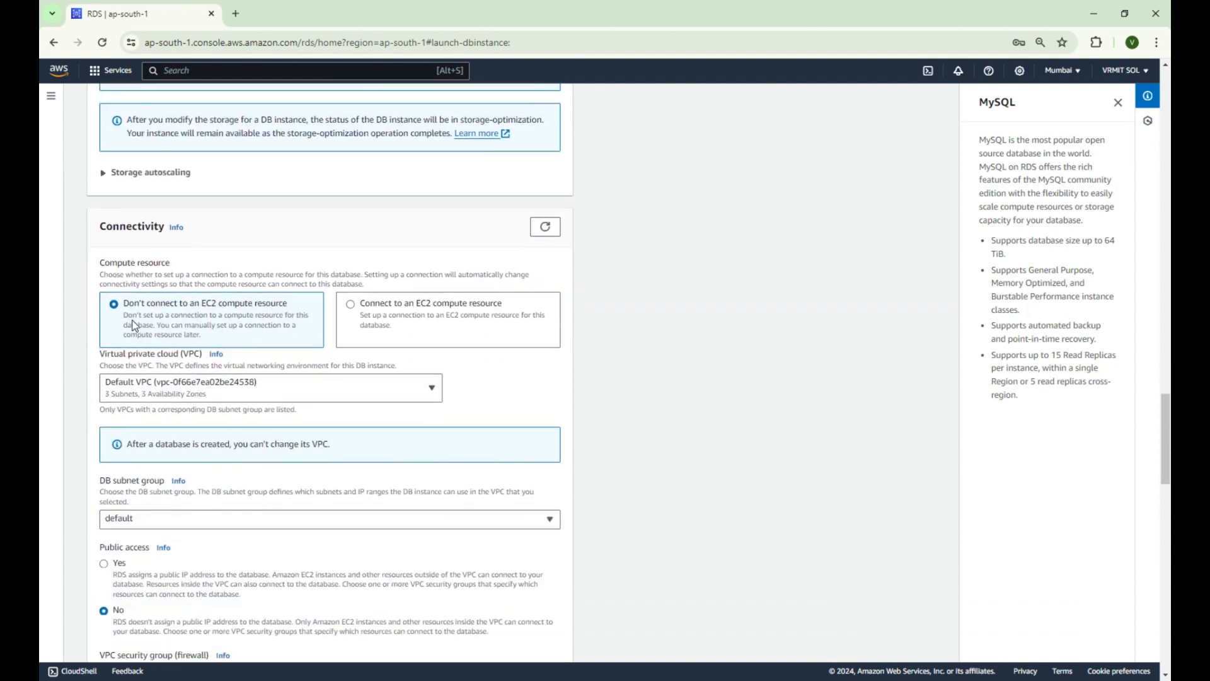
click(350, 305)
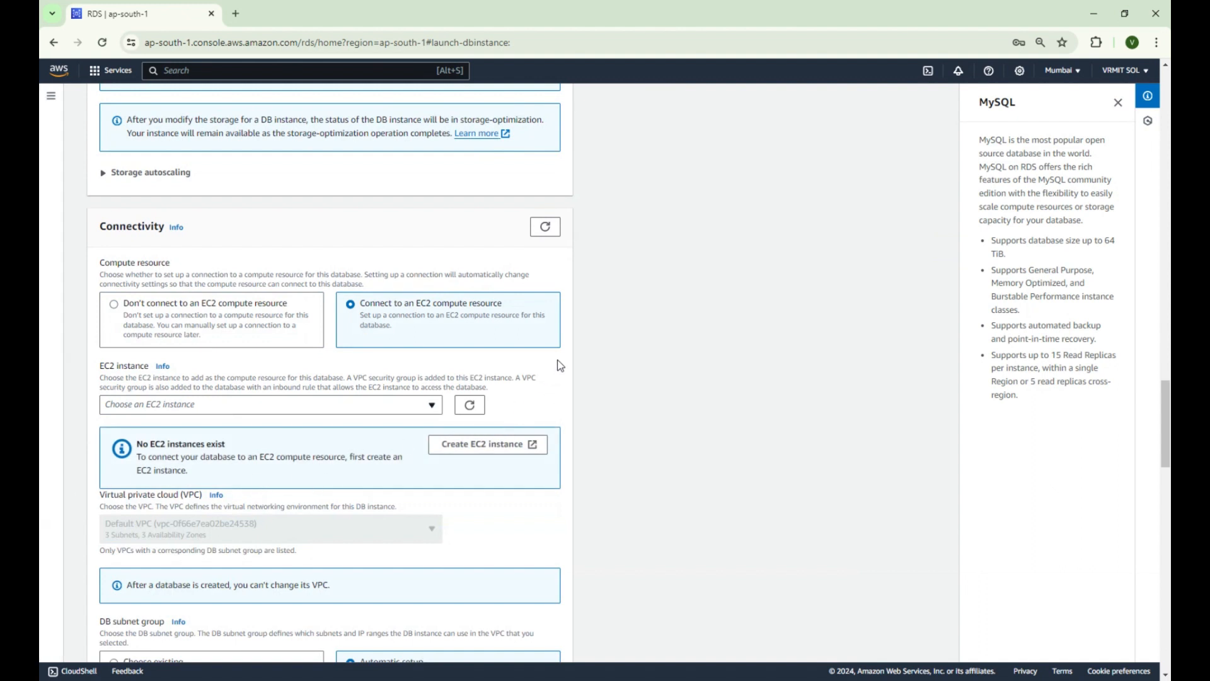
click(411, 410)
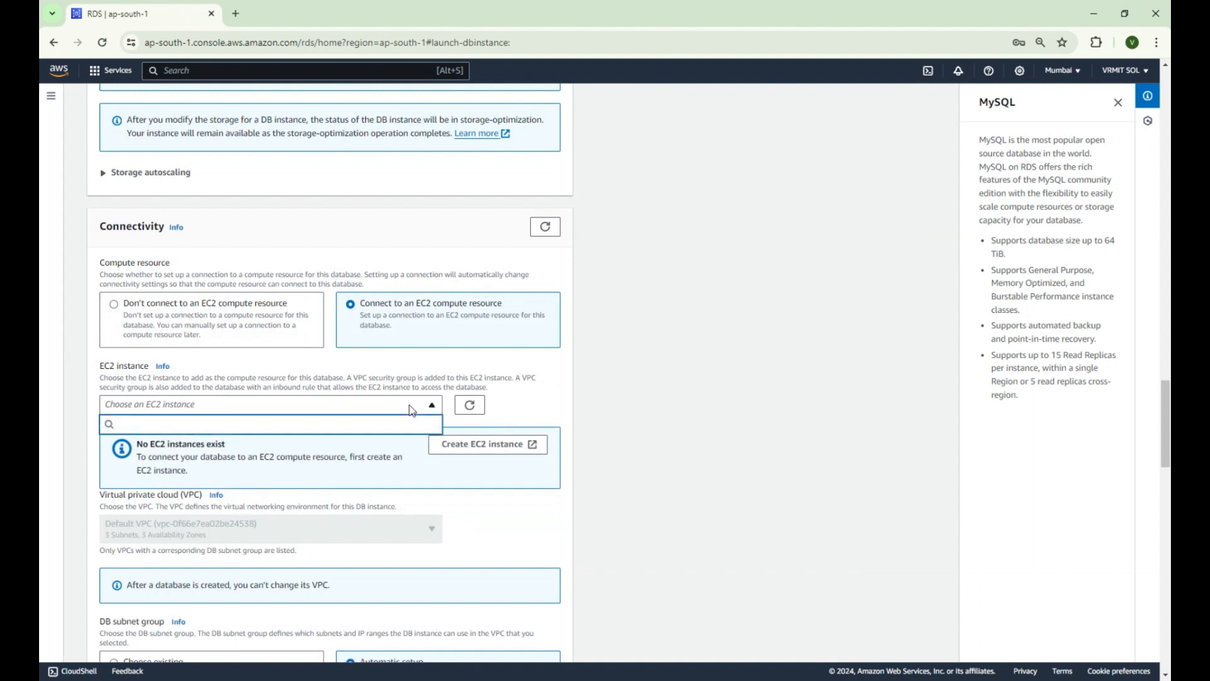
click(410, 410)
scroll(397, 462, down, 1)
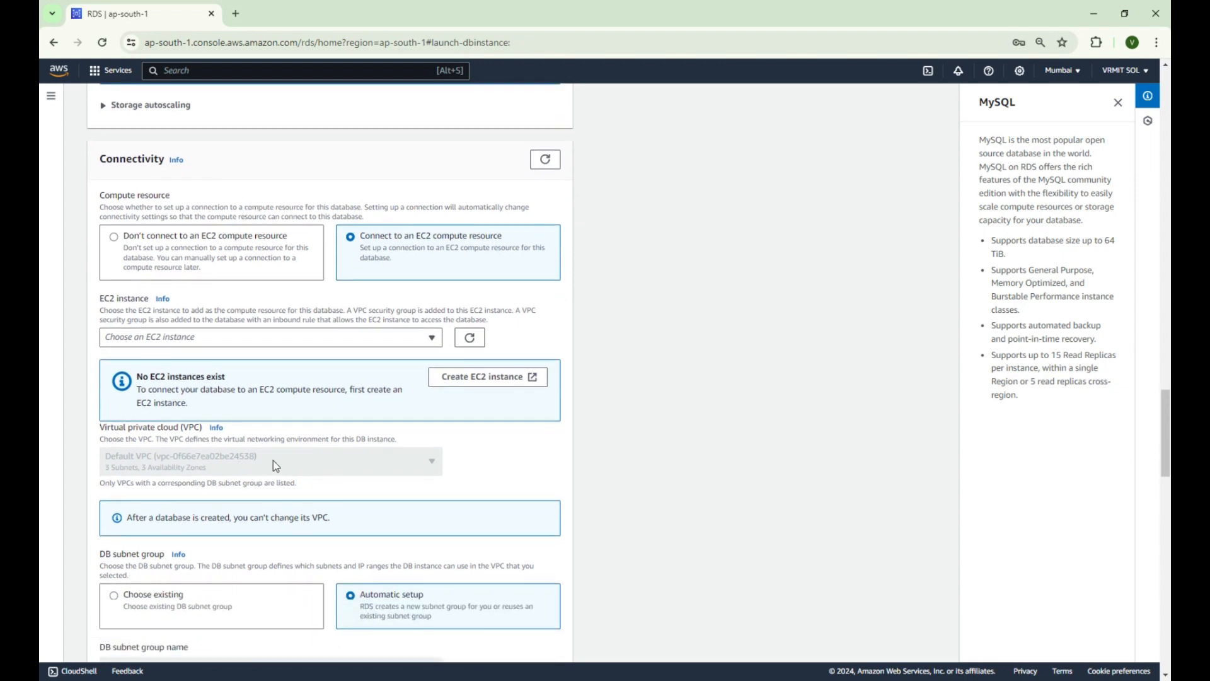
scroll(276, 465, down, 2)
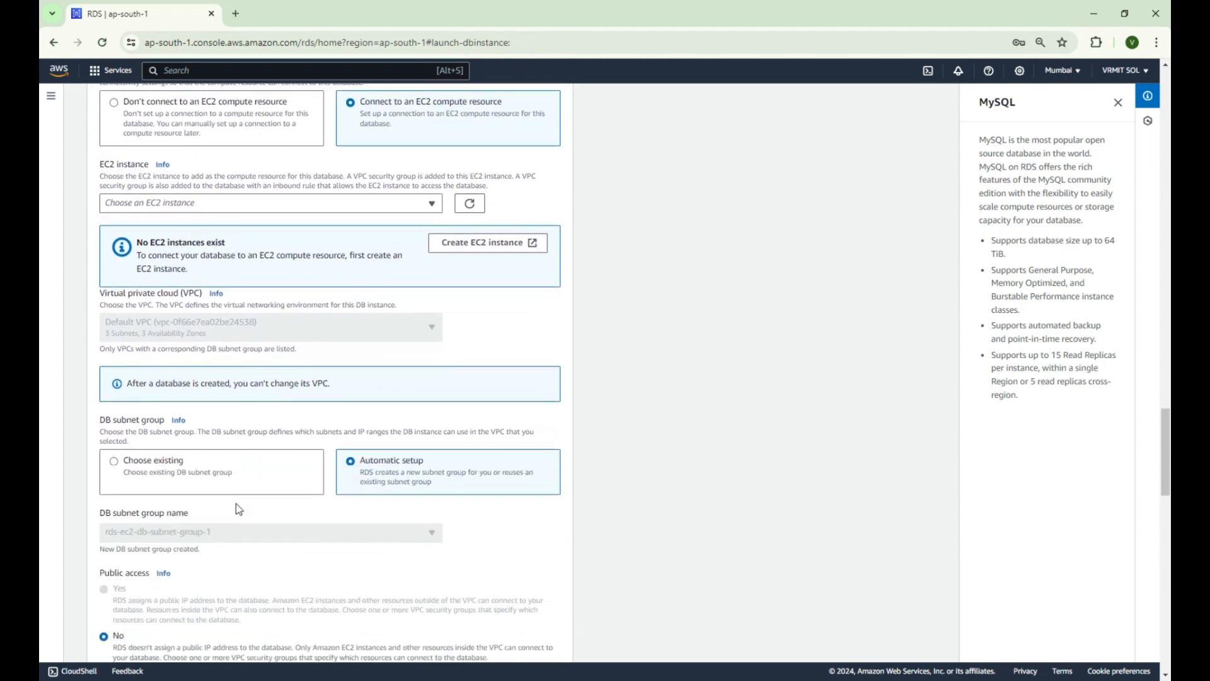
scroll(398, 476, down, 1)
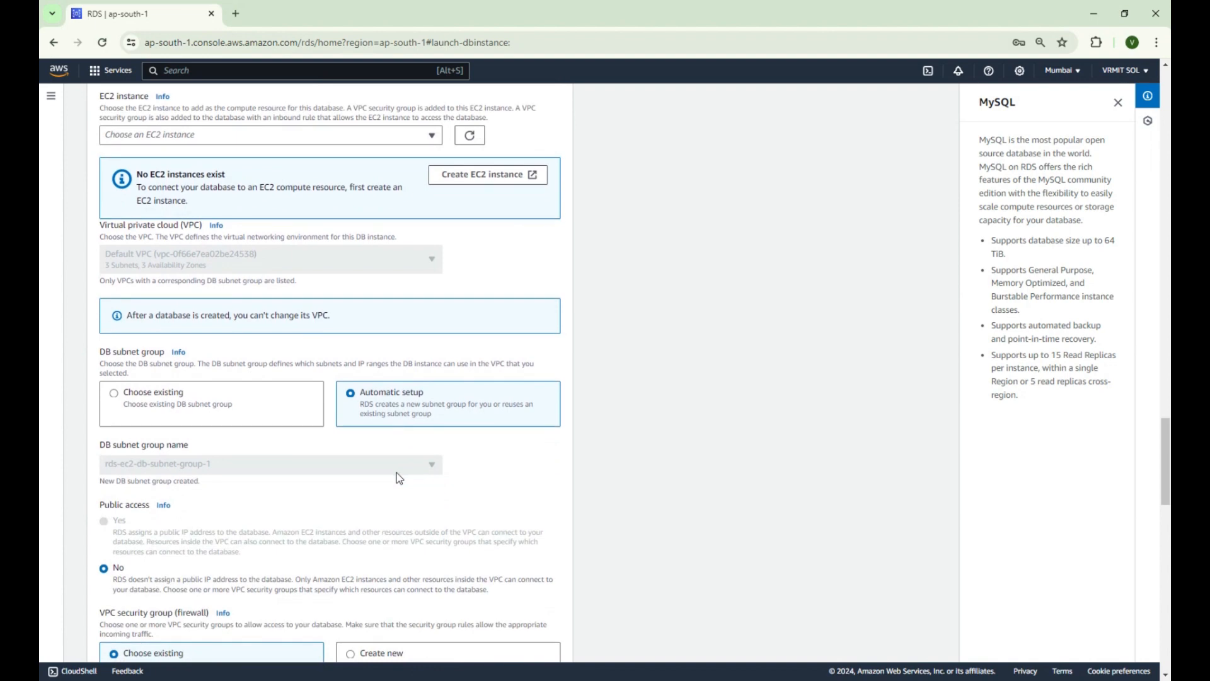
scroll(399, 478, down, 2)
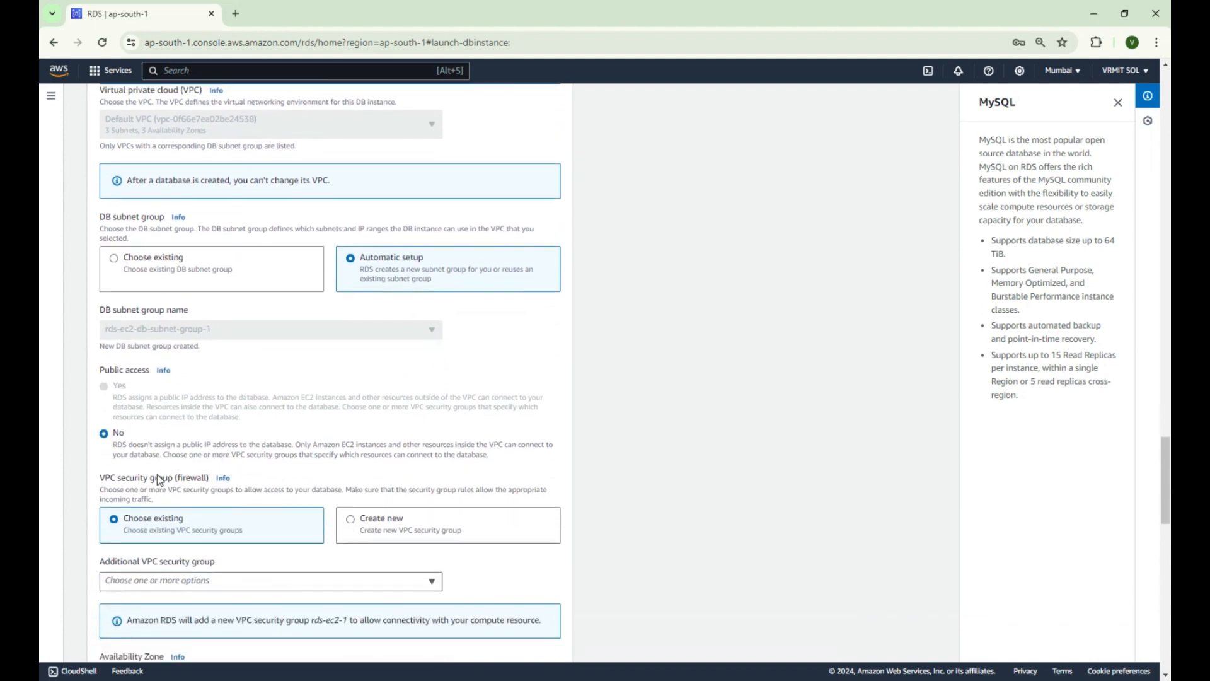
scroll(233, 381, up, 5)
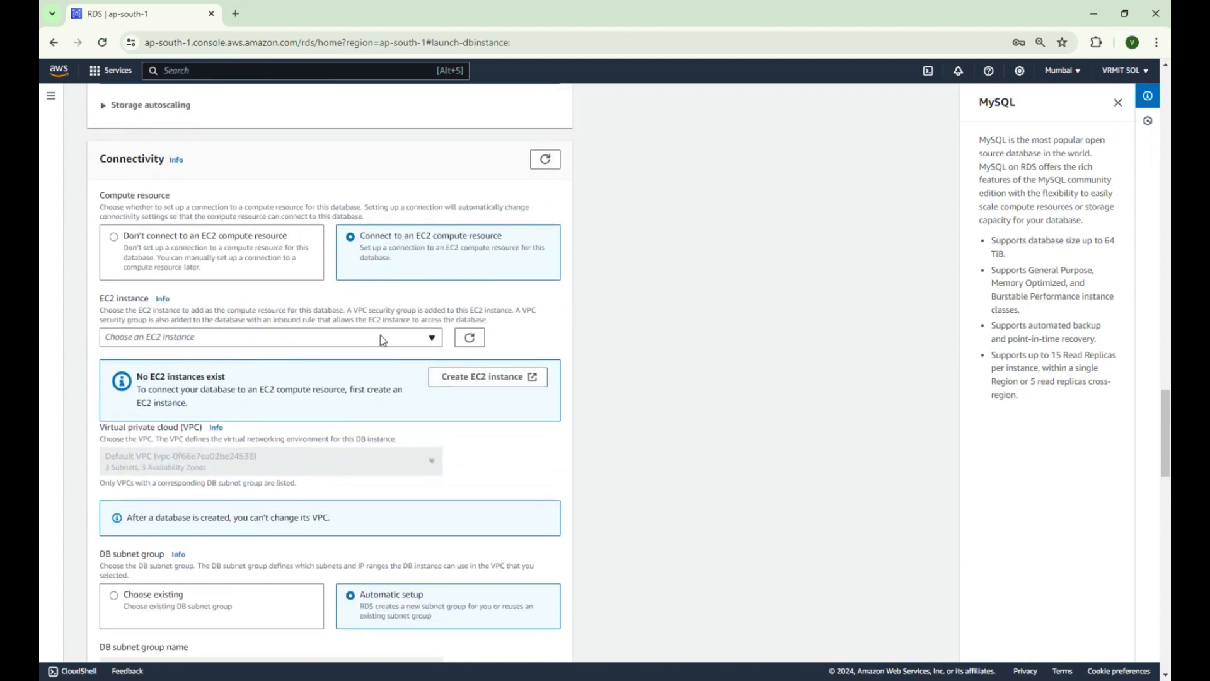
click(115, 237)
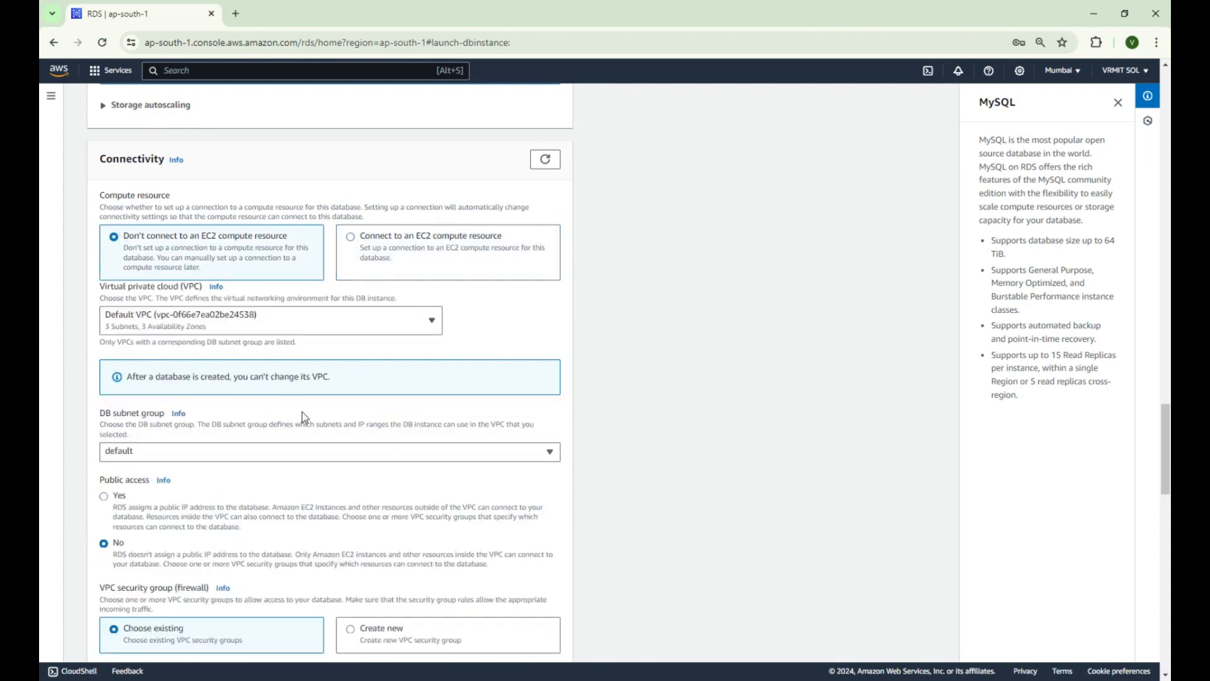
- Examine the available VPCs, the note about changing the VPC after creation, and the DB subnet group choices
click(312, 324)
click(309, 323)
scroll(355, 399, down, 1)
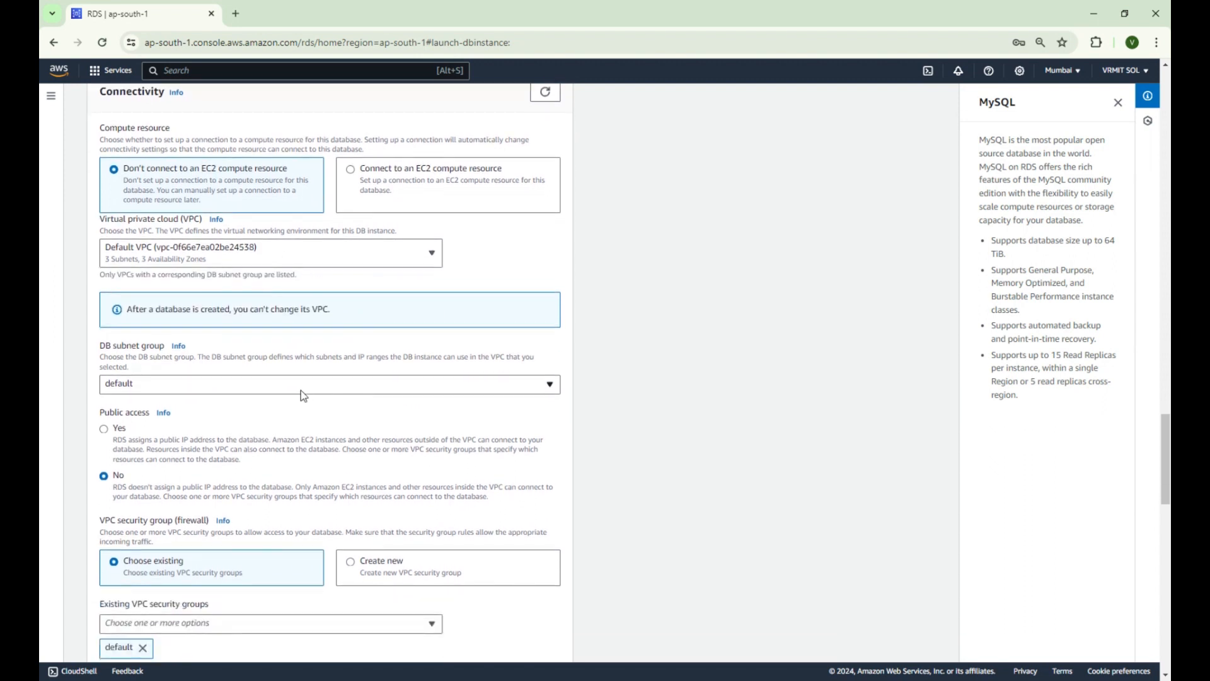
scroll(300, 394, down, 1)
drag(128, 242, 329, 244)
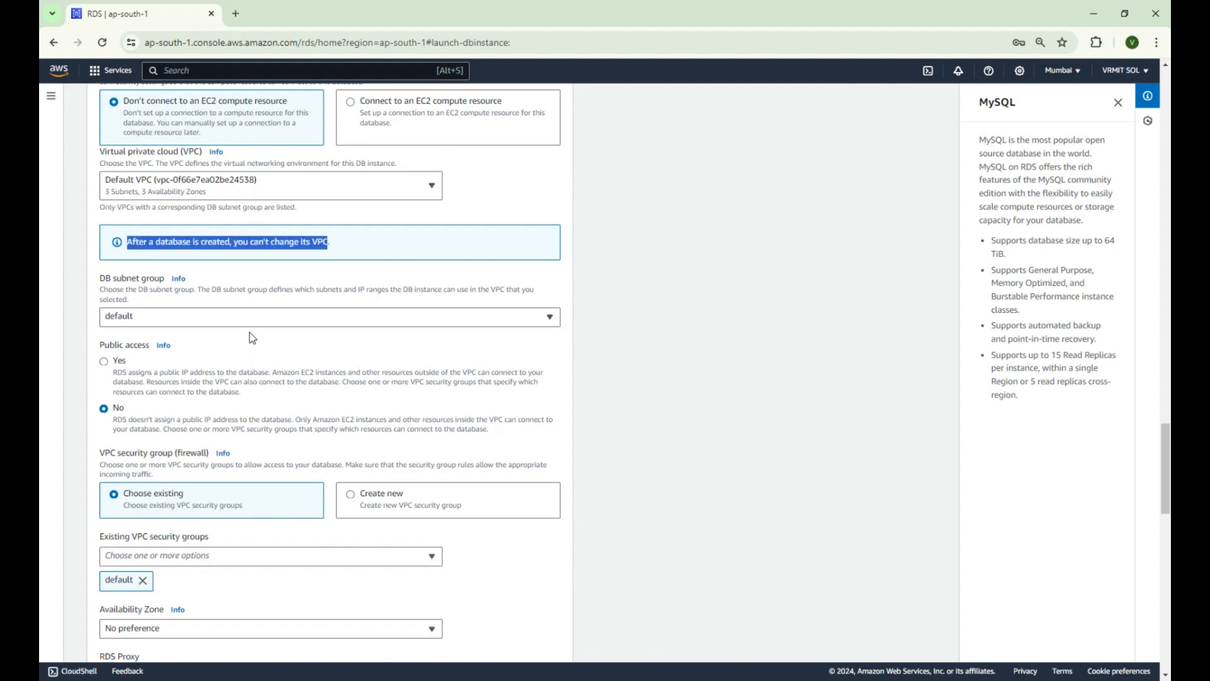
click(260, 314)
click(260, 313)
- Allow public access to the database and specify a new VPC security group named demo_RDS_SG
scroll(241, 352, down, 1)
click(105, 294)
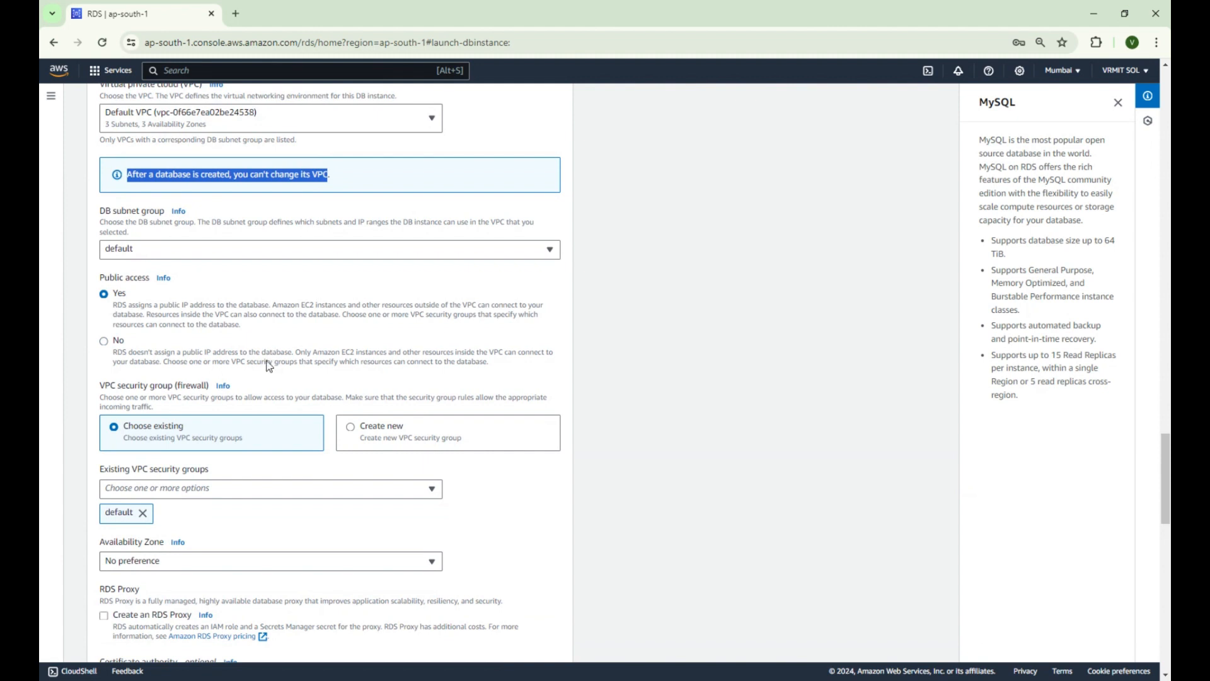
scroll(269, 365, down, 2)
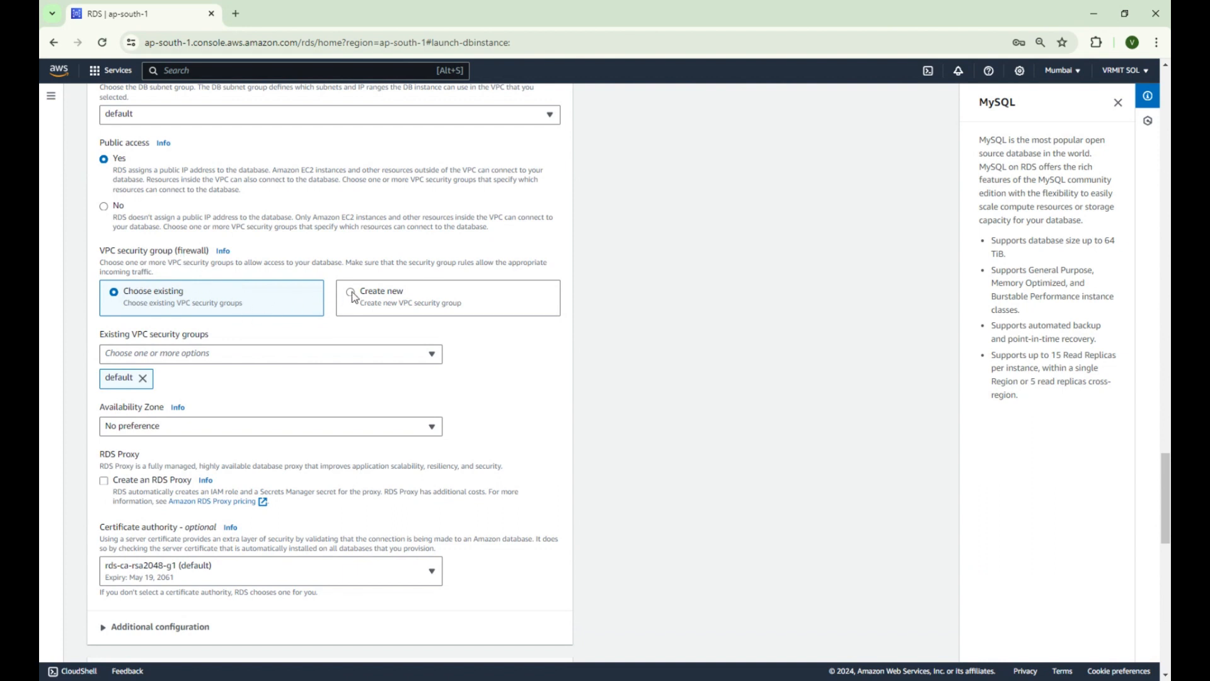
click(262, 354)
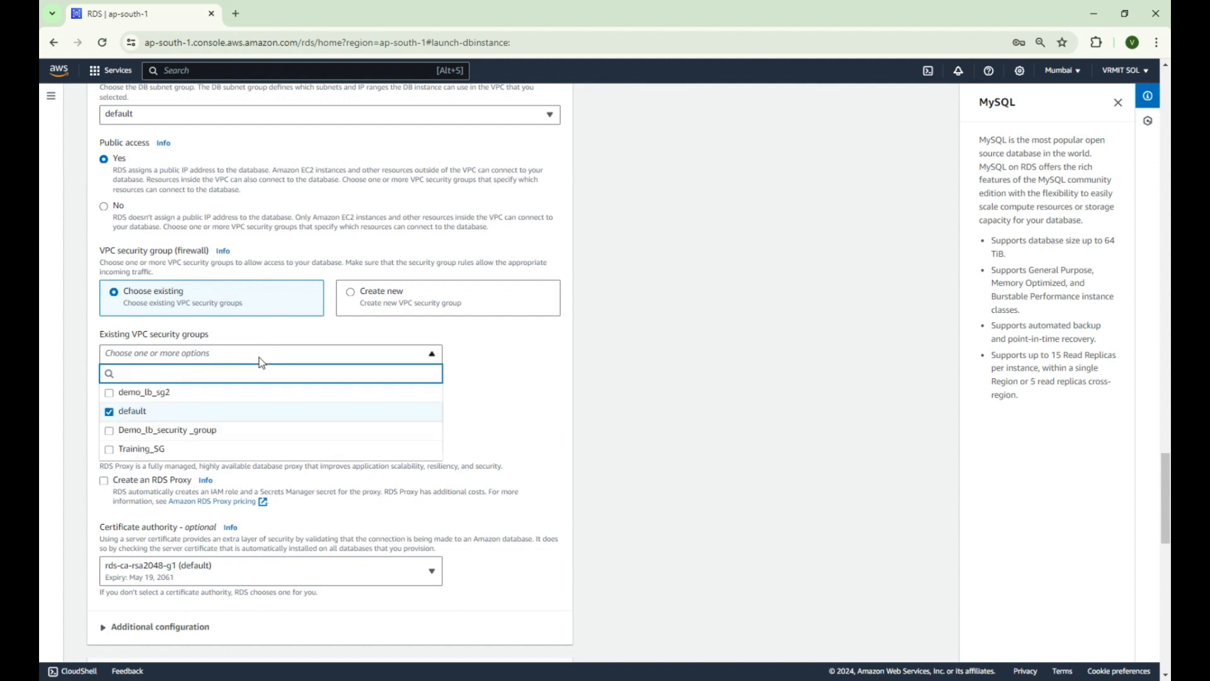
click(261, 362)
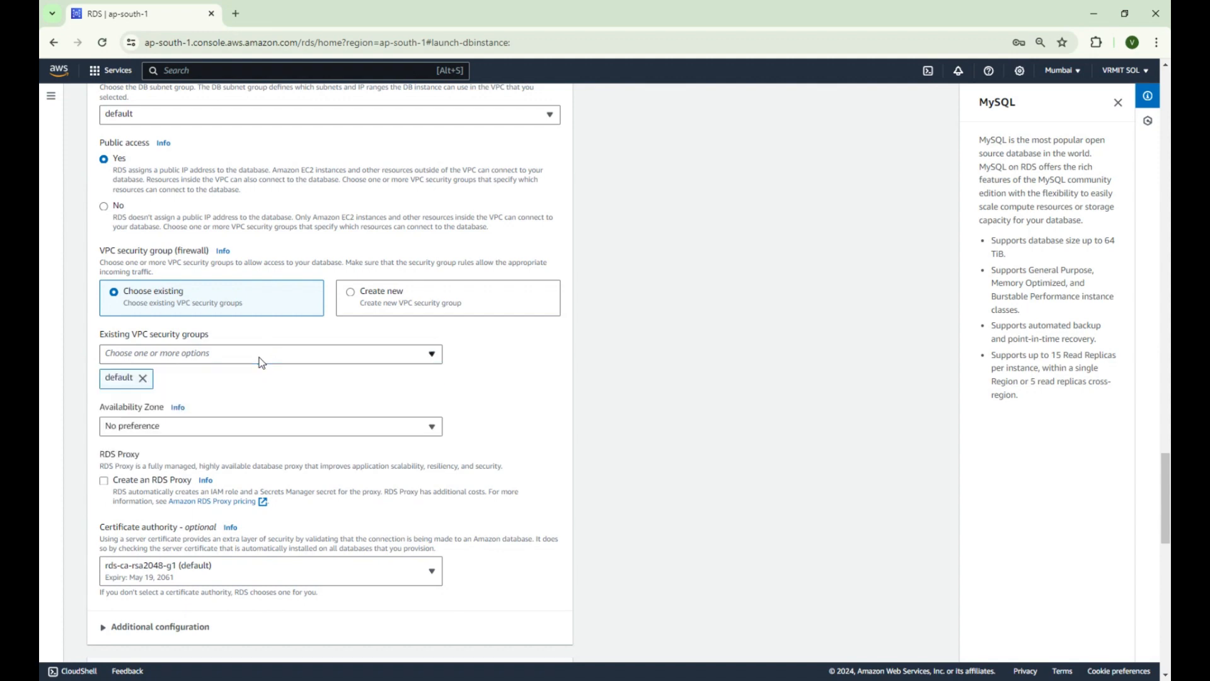
click(352, 293)
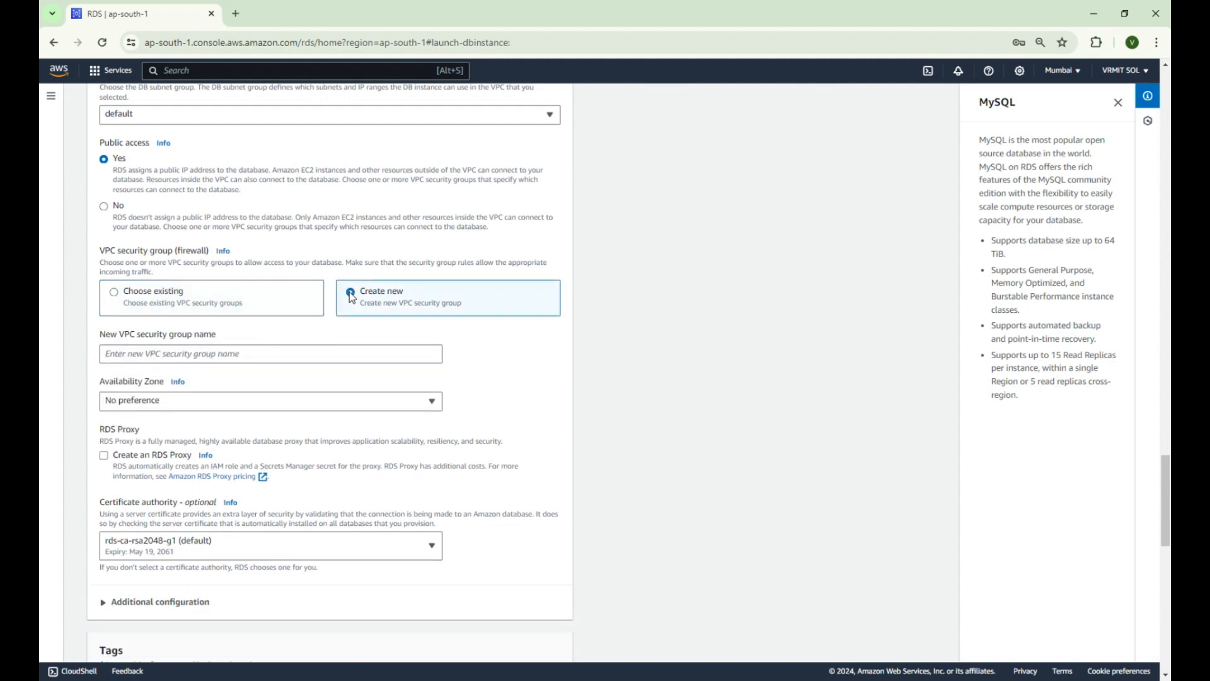
click(155, 354)
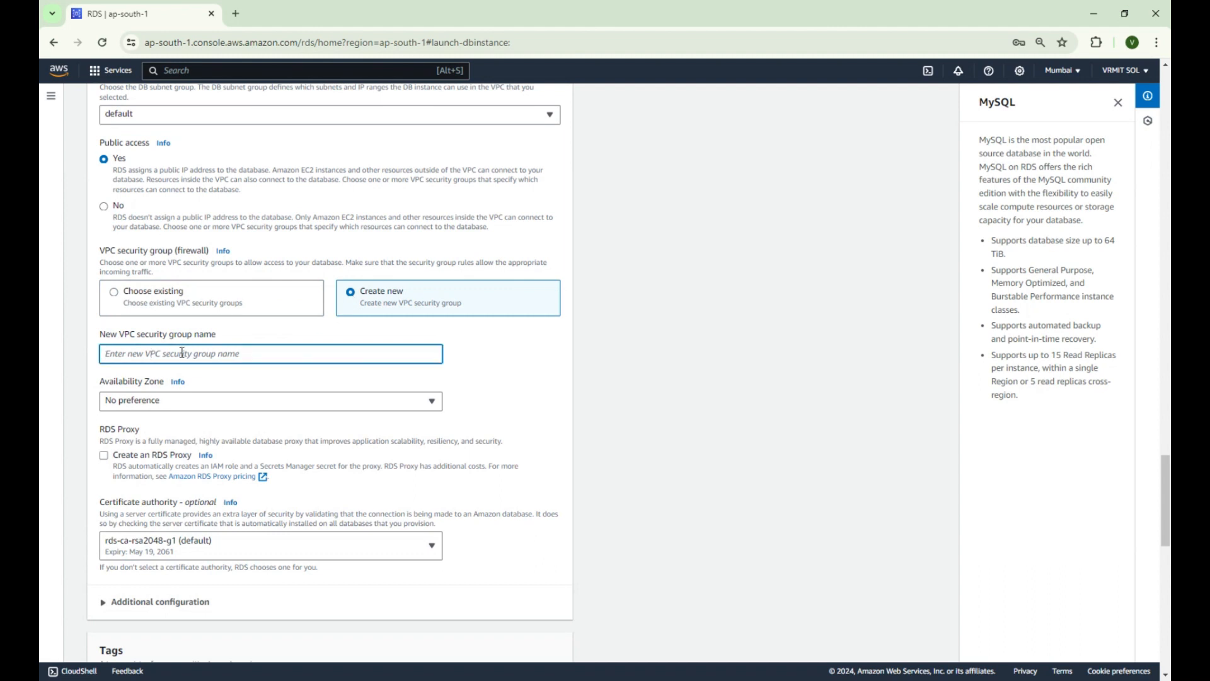
text(demo_RDS_SG)
- Examine the Availability Zone and certificate authority choices, keeping No preference and rds-ca-rsa2048-g1 (default)
click(175, 399)
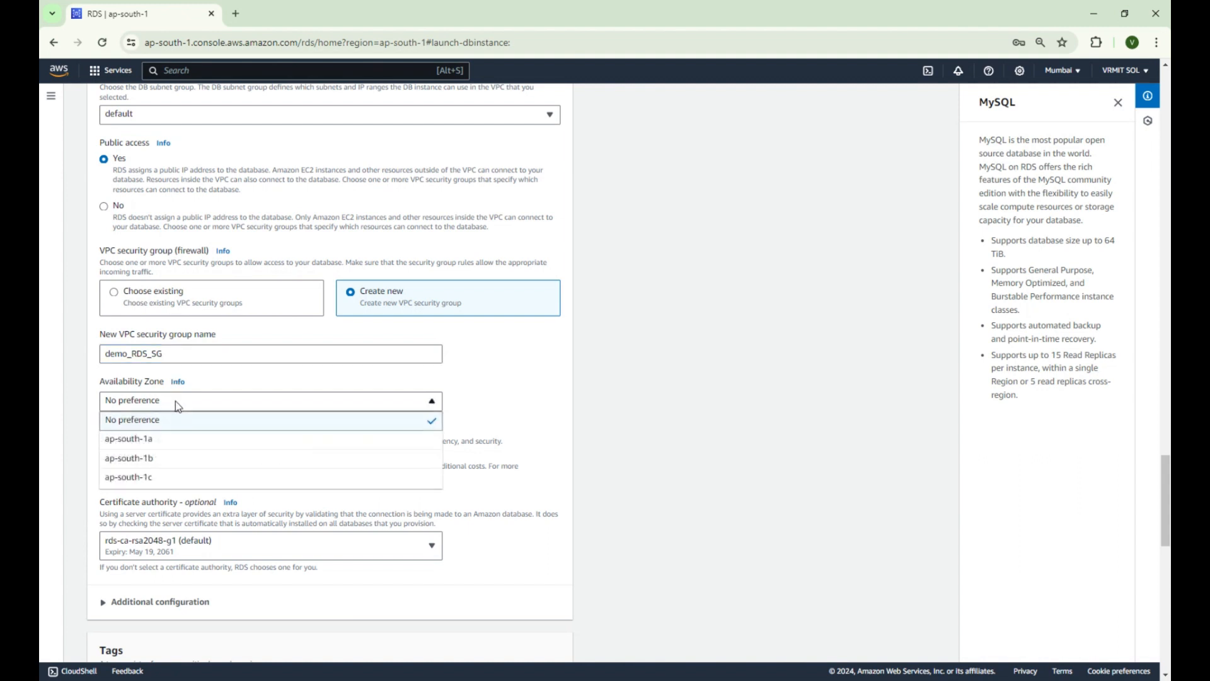
click(175, 401)
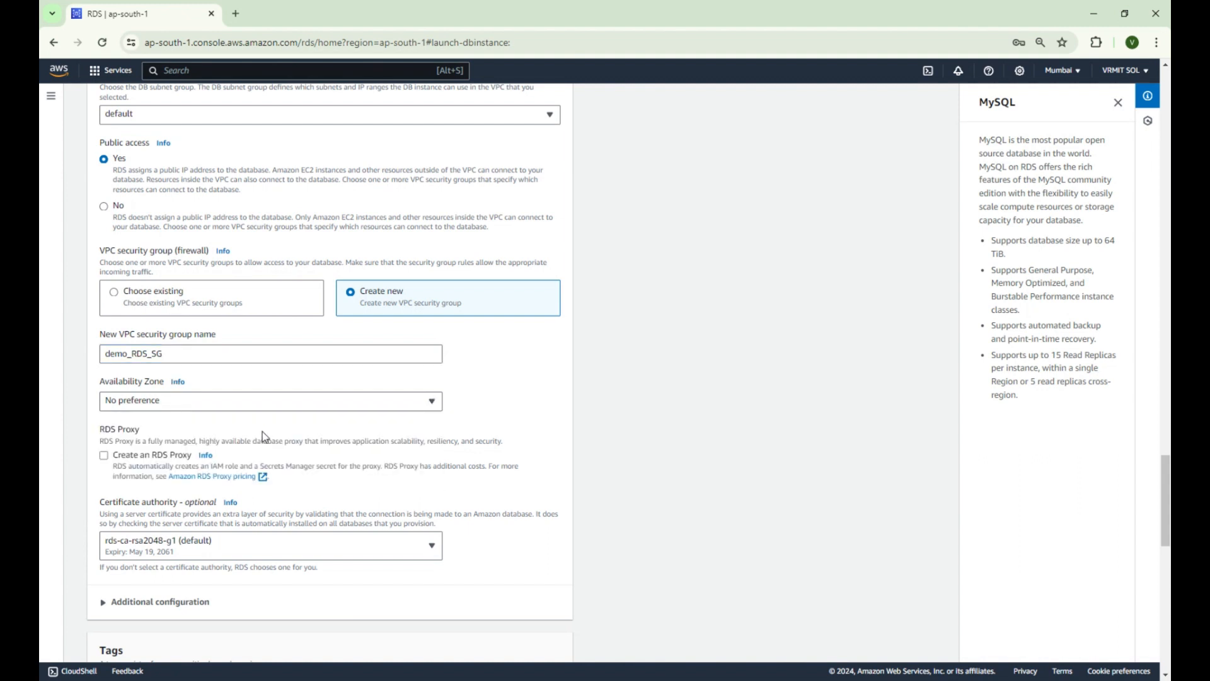
scroll(262, 431, down, 1)
scroll(369, 414, down, 1)
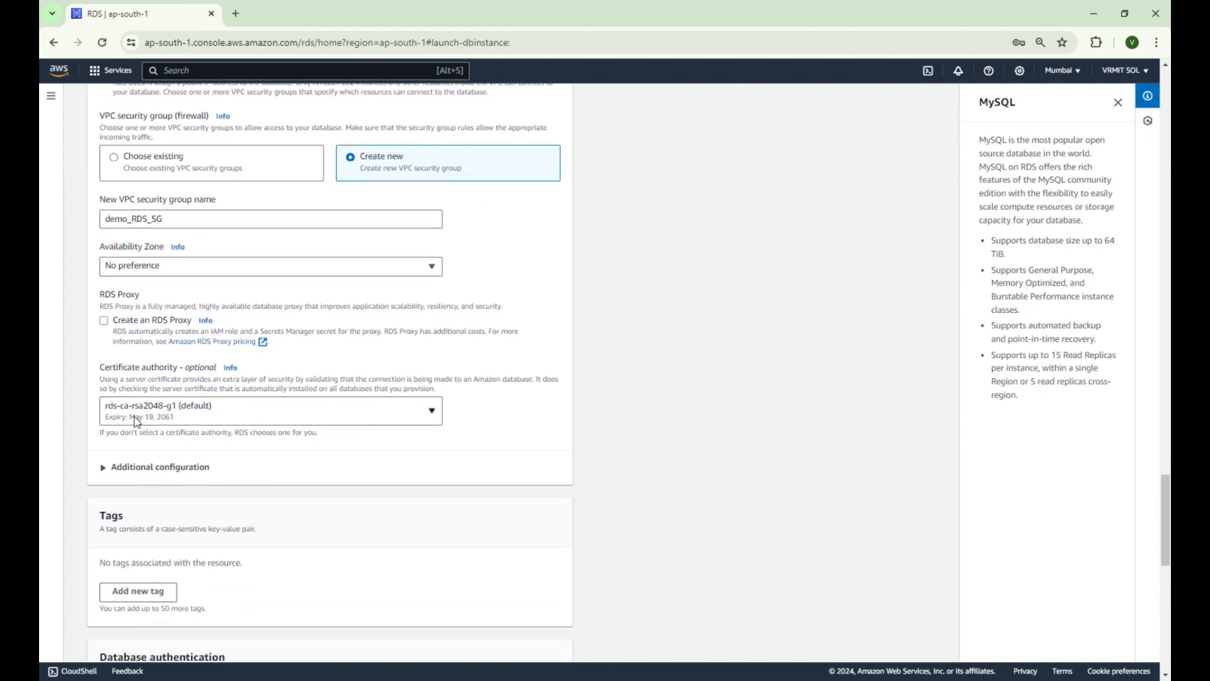
click(340, 424)
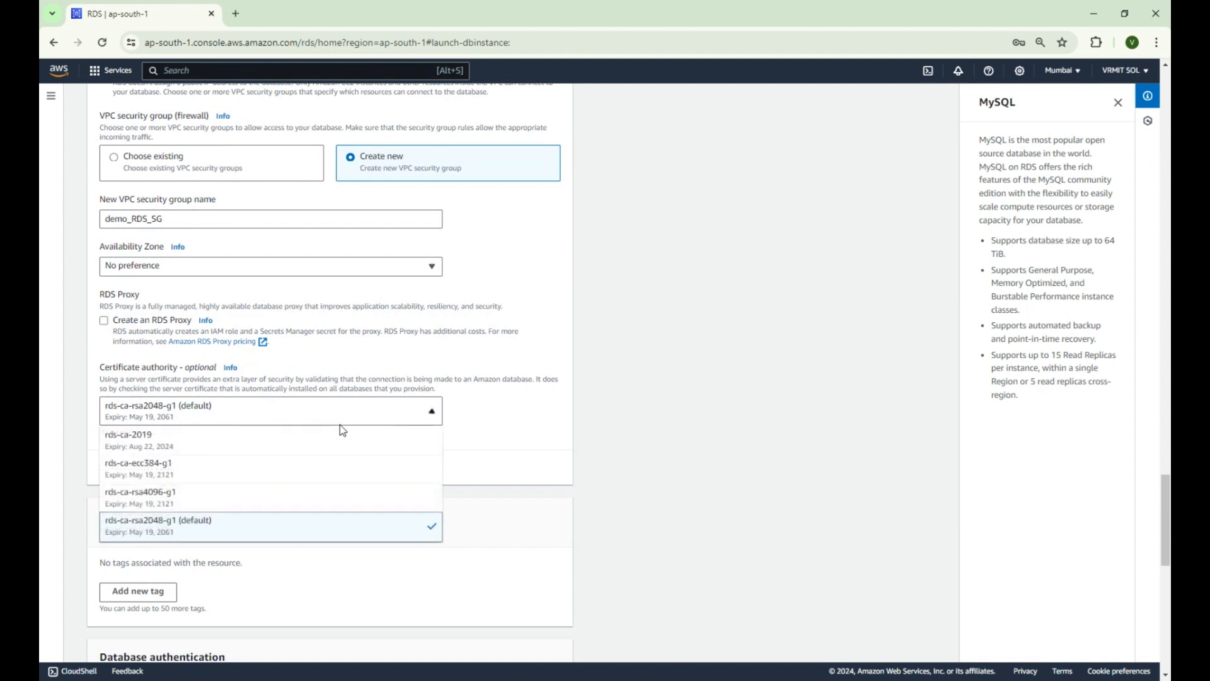
click(339, 422)
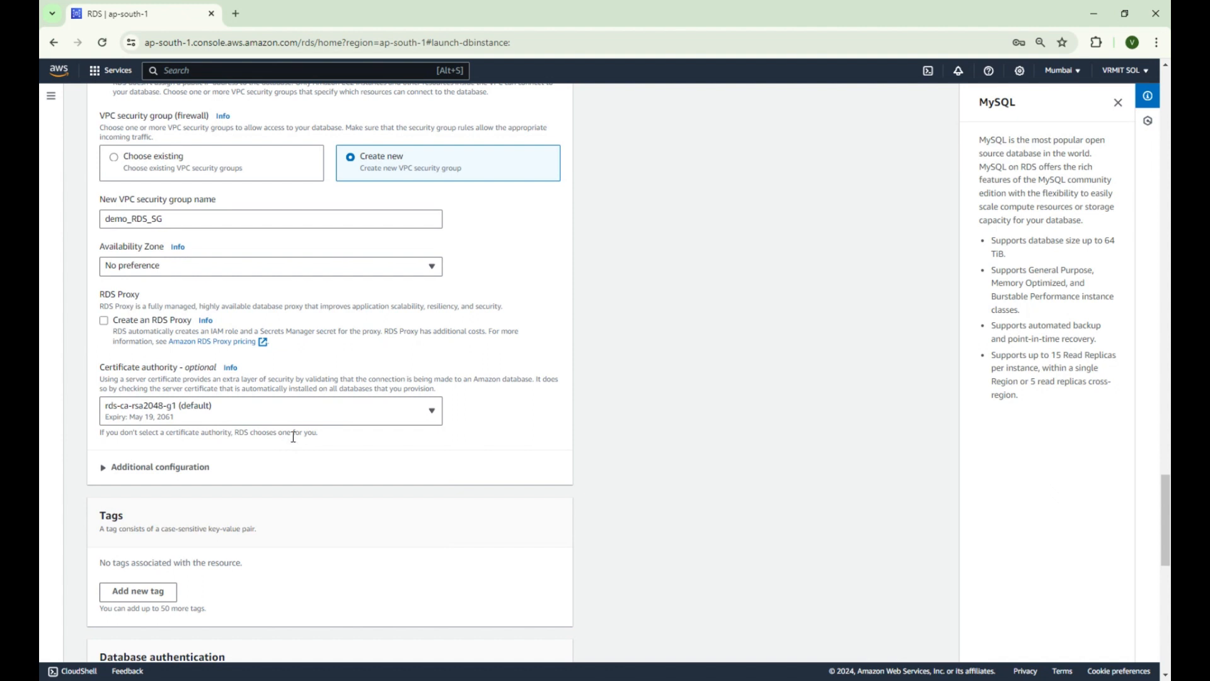
- Turn off Enhanced Monitoring for the database
scroll(293, 436, down, 2)
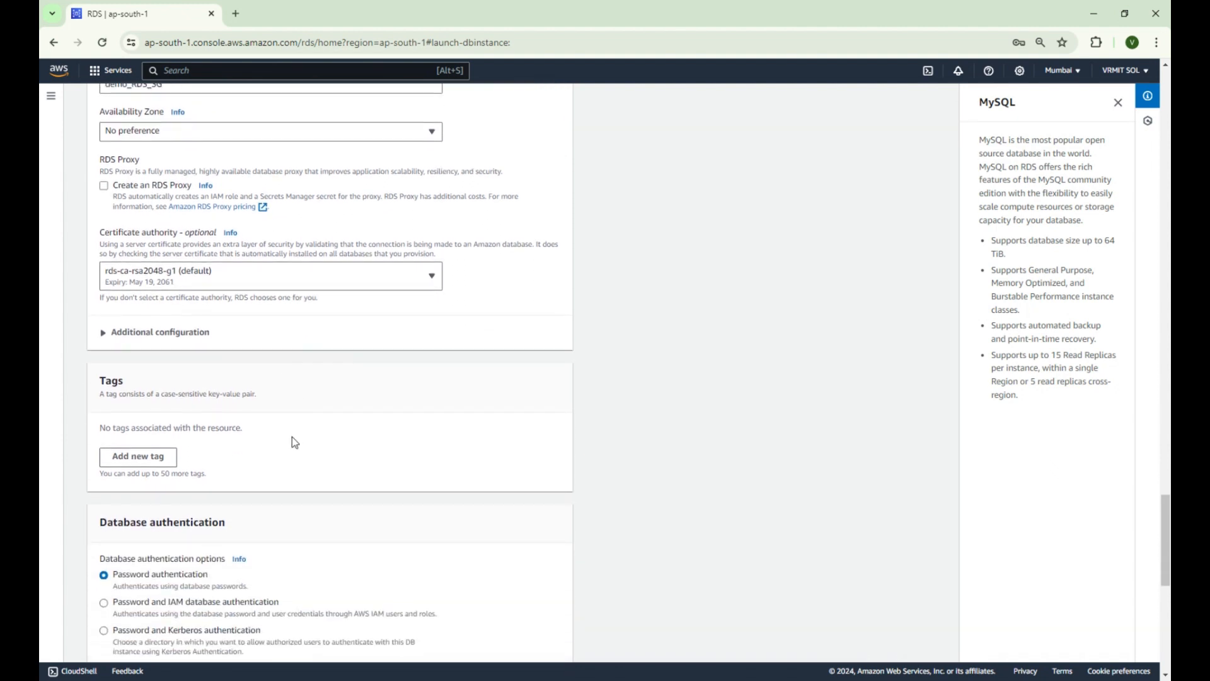
scroll(293, 441, down, 2)
scroll(293, 441, down, 1)
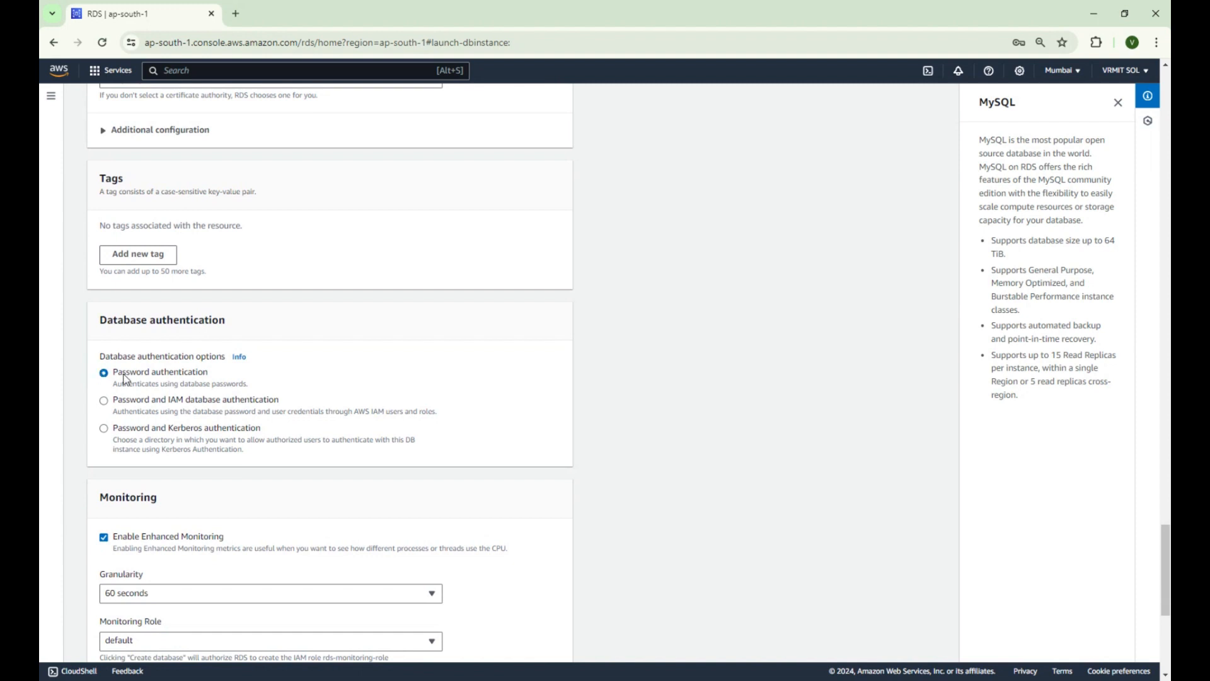
scroll(293, 418, down, 1)
scroll(294, 418, down, 1)
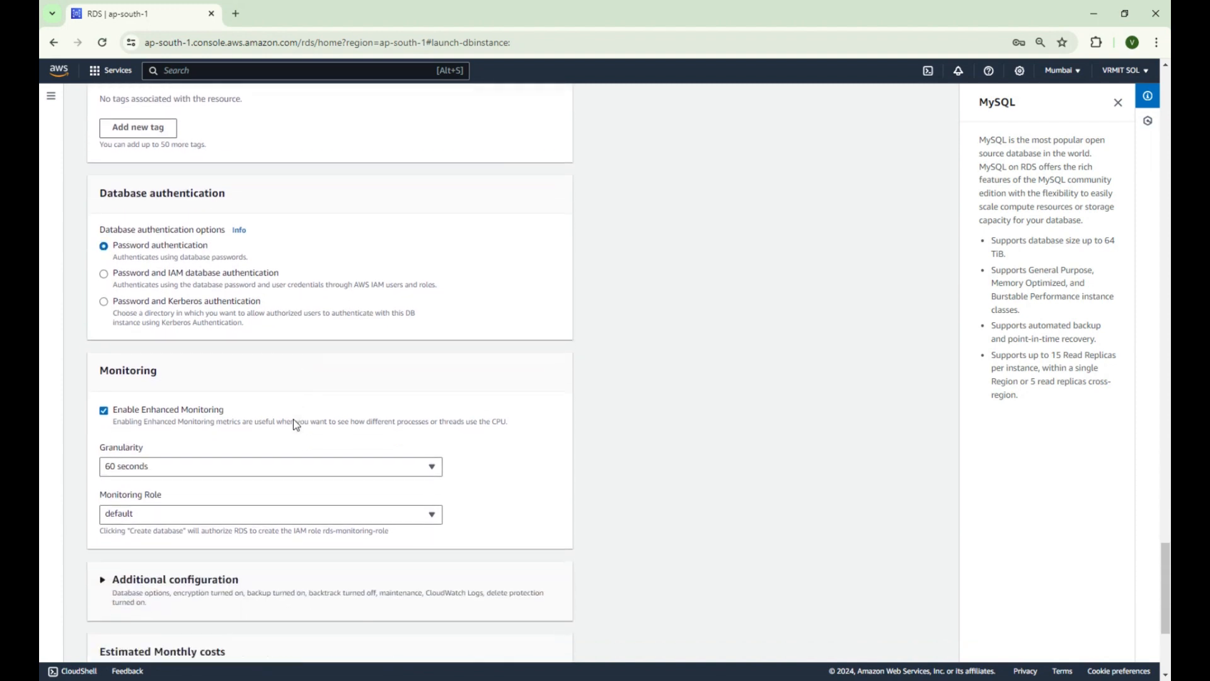
scroll(295, 424, down, 1)
scroll(295, 424, down, 1)
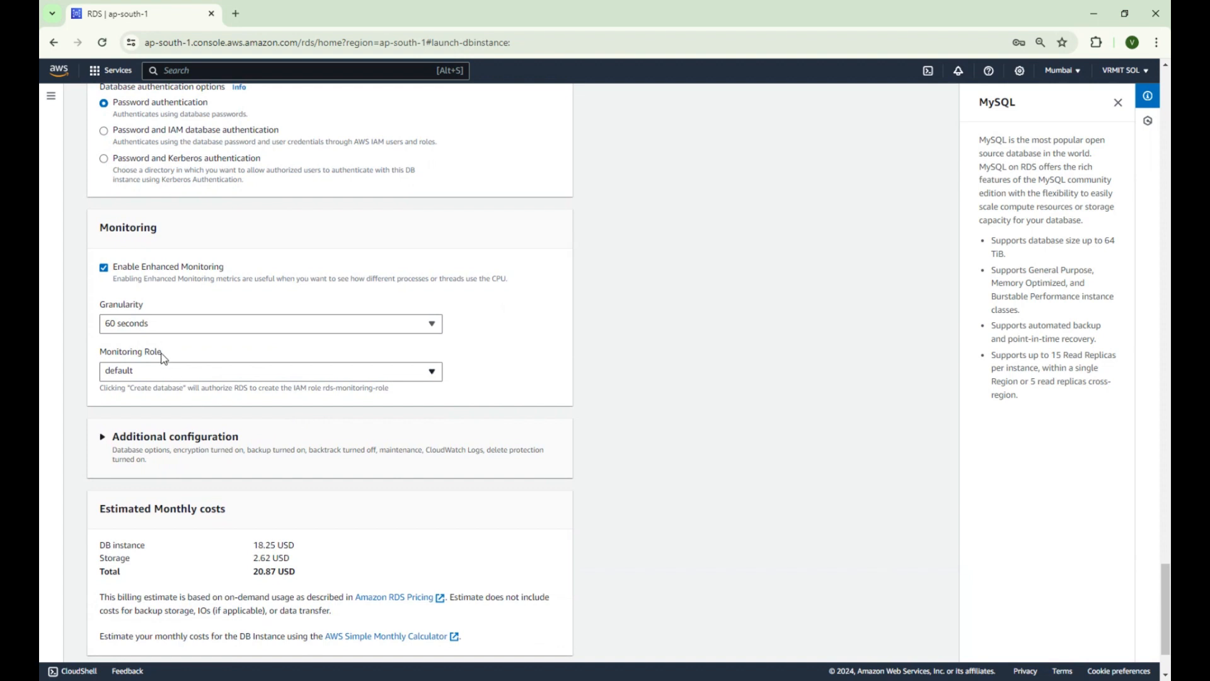
click(106, 269)
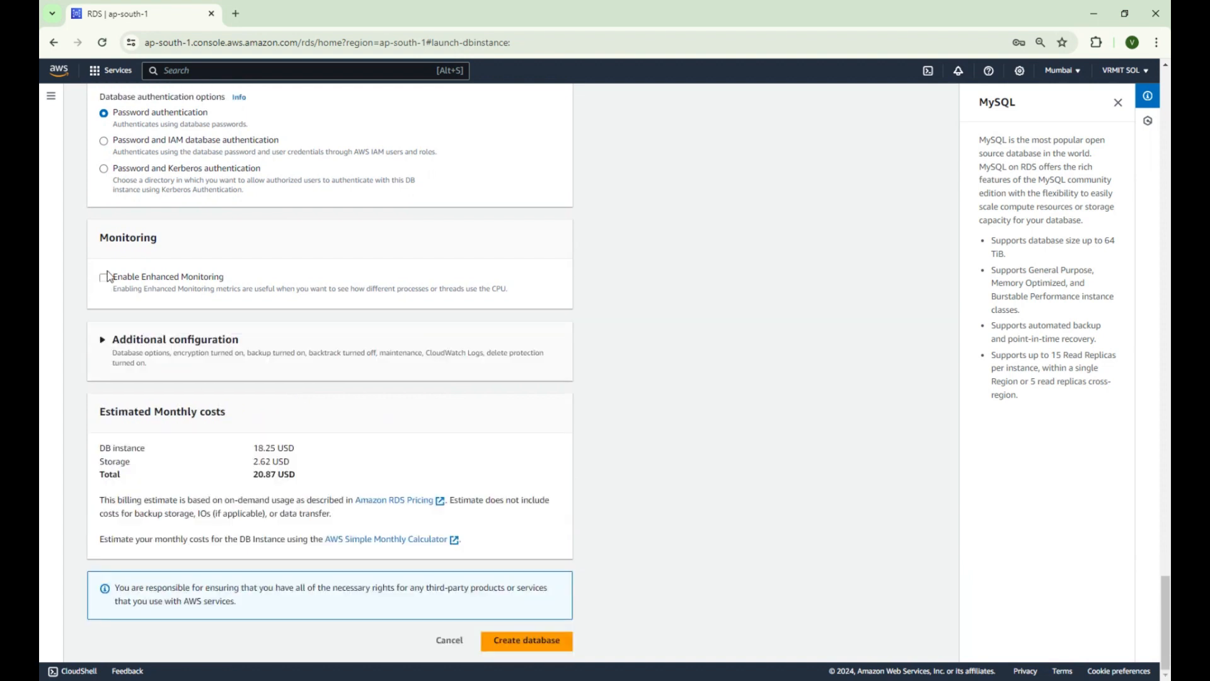
click(104, 278)
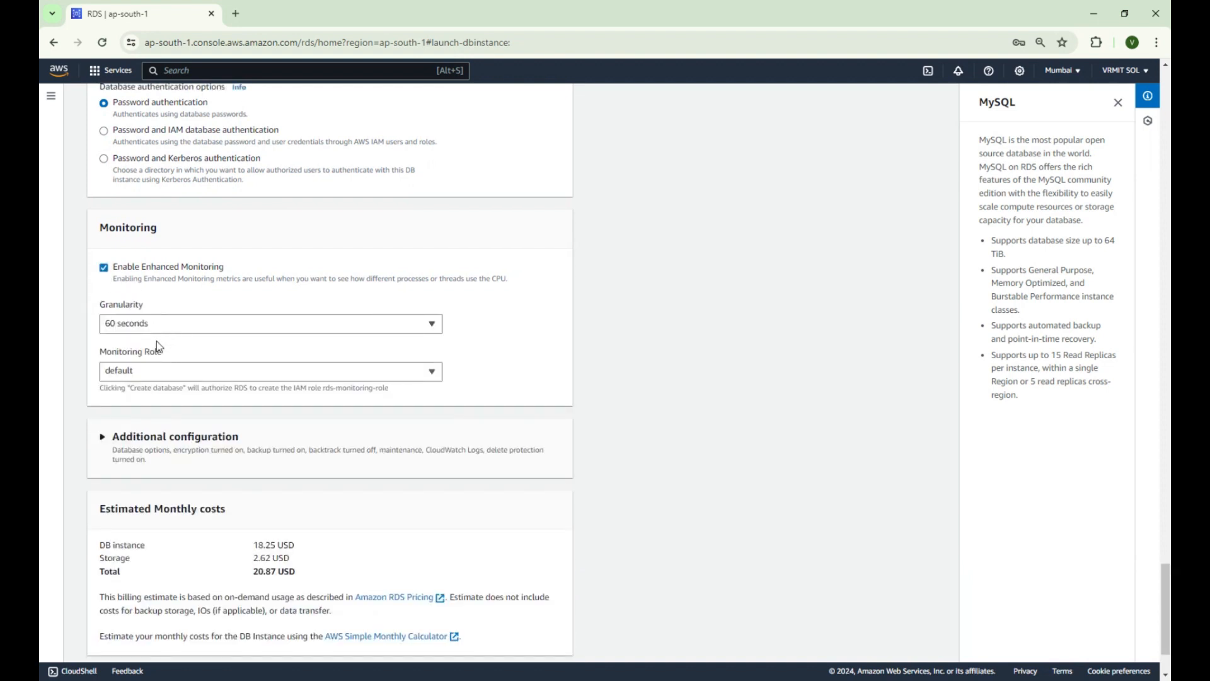
click(104, 267)
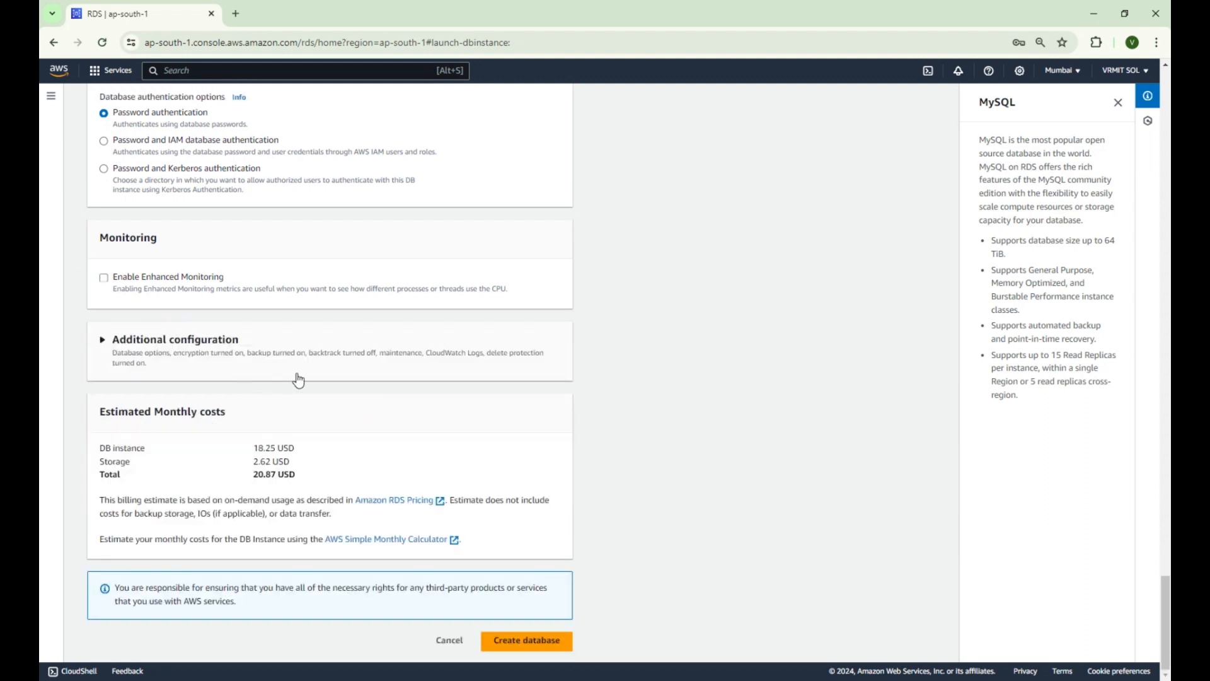
- Expand the additional configuration below Monitoring and set the initial database name to database-demo
click(189, 350)
scroll(530, 417, down, 1)
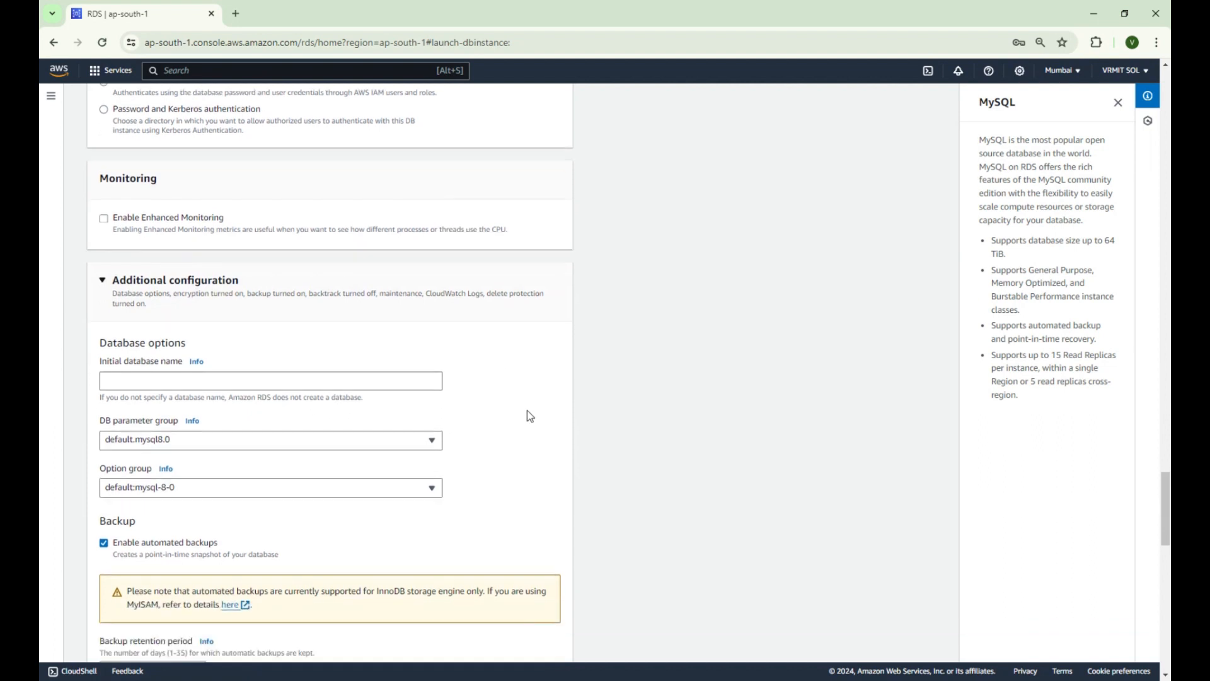
scroll(530, 417, down, 1)
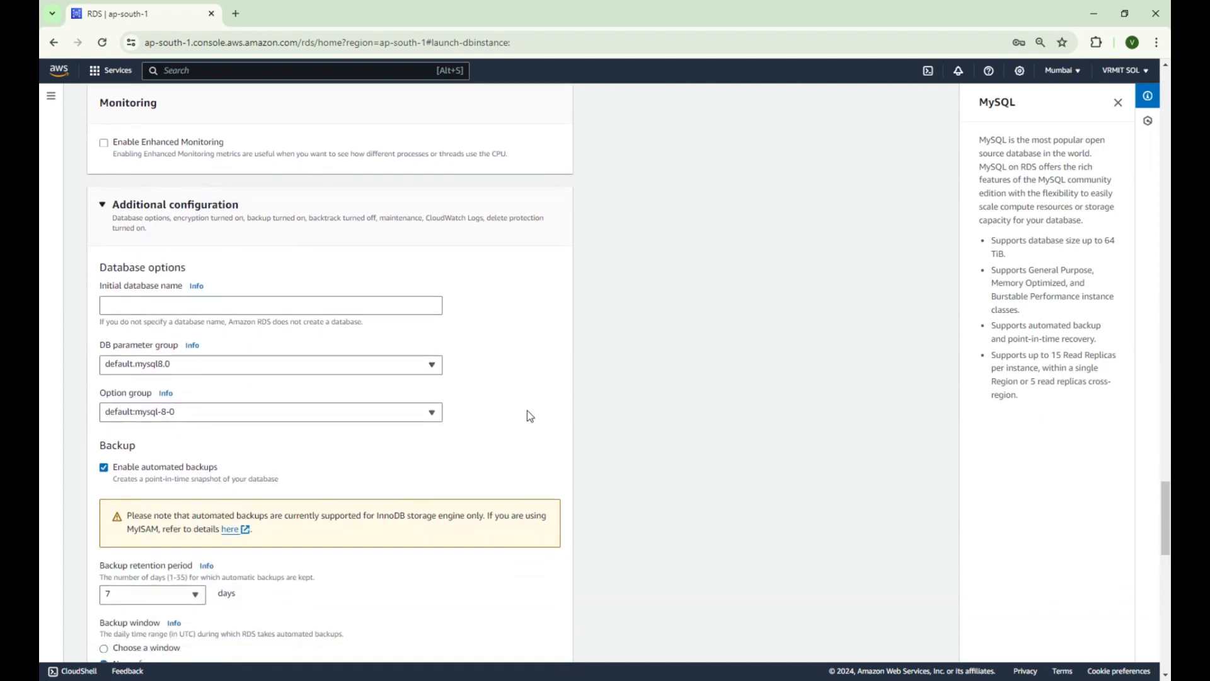
scroll(530, 416, down, 1)
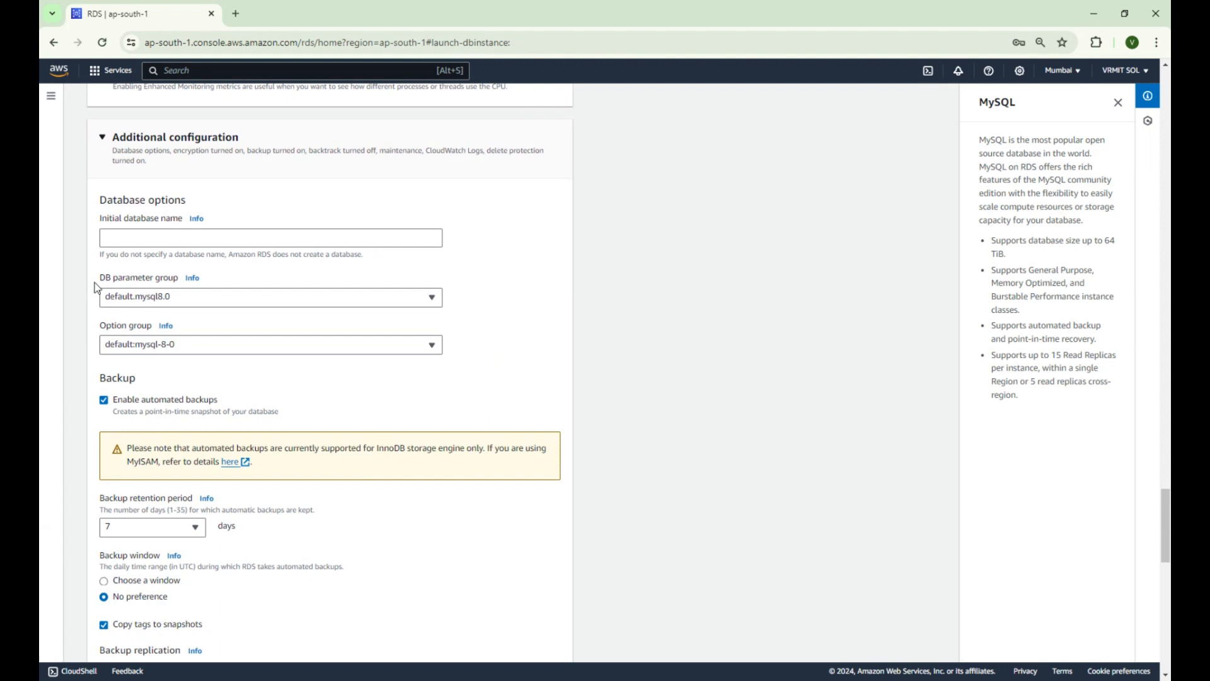
click(155, 240)
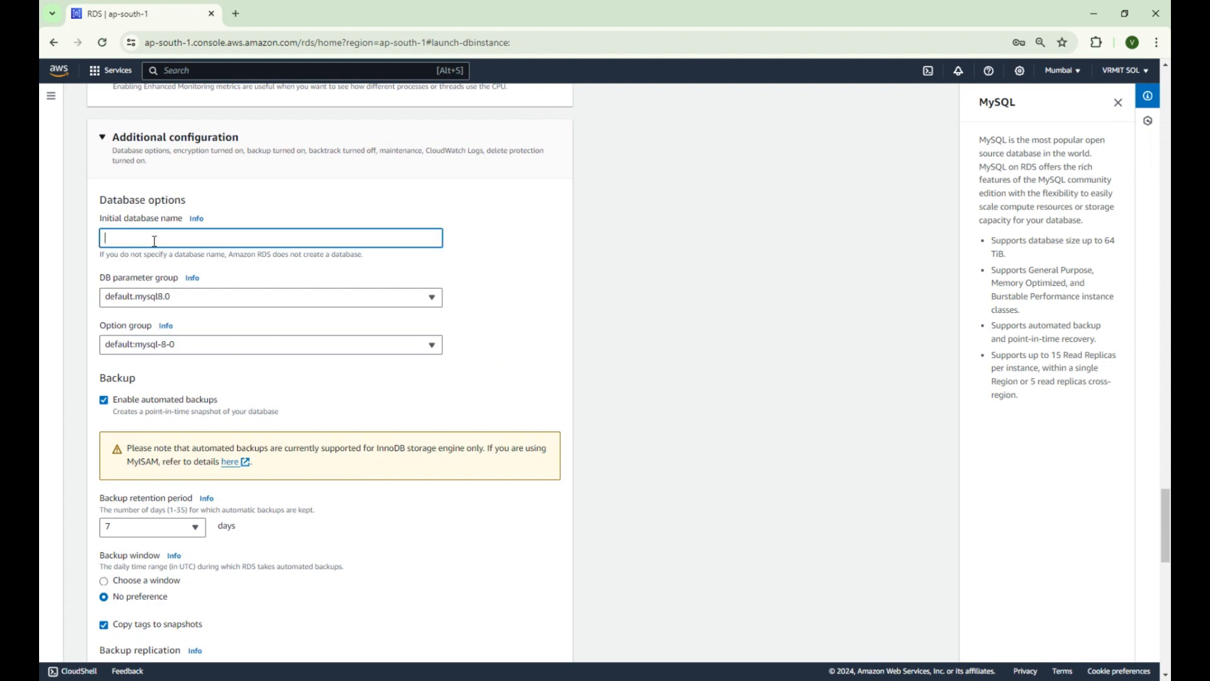
text(databa)
text(se)
text(-demo)
scroll(239, 303, down, 1)
scroll(237, 303, down, 2)
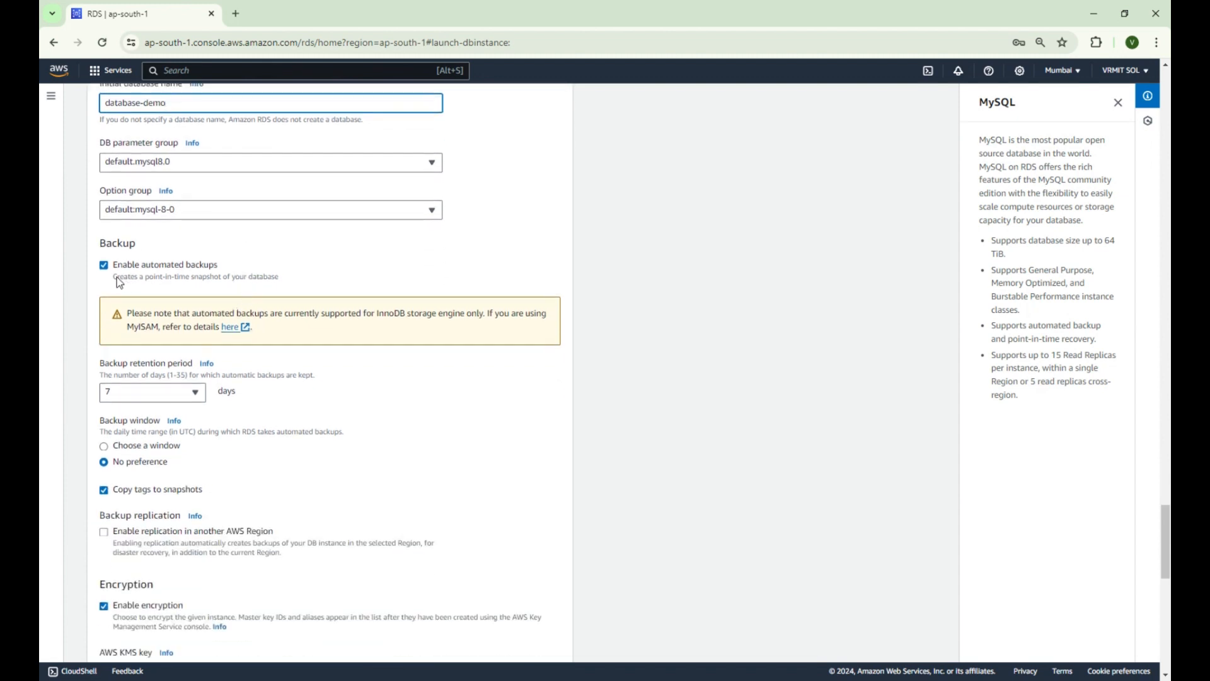
- Examine the custom backup window's start time and duration options, keeping No preference
scroll(396, 422, down, 2)
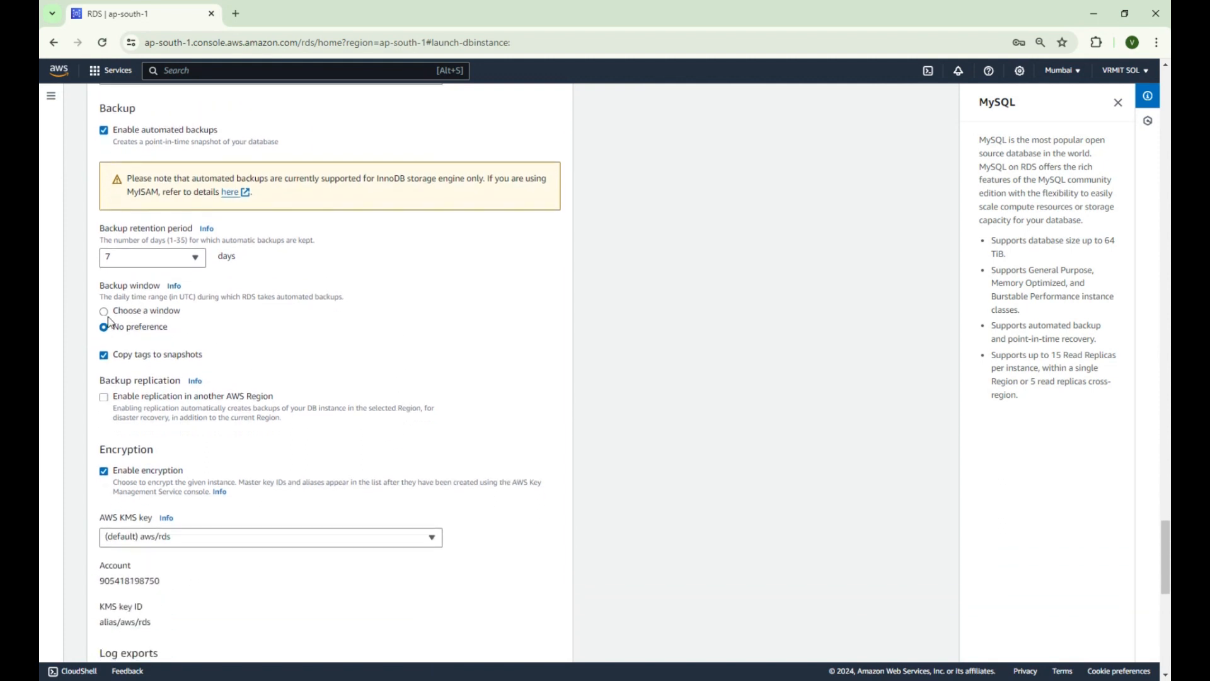
click(105, 314)
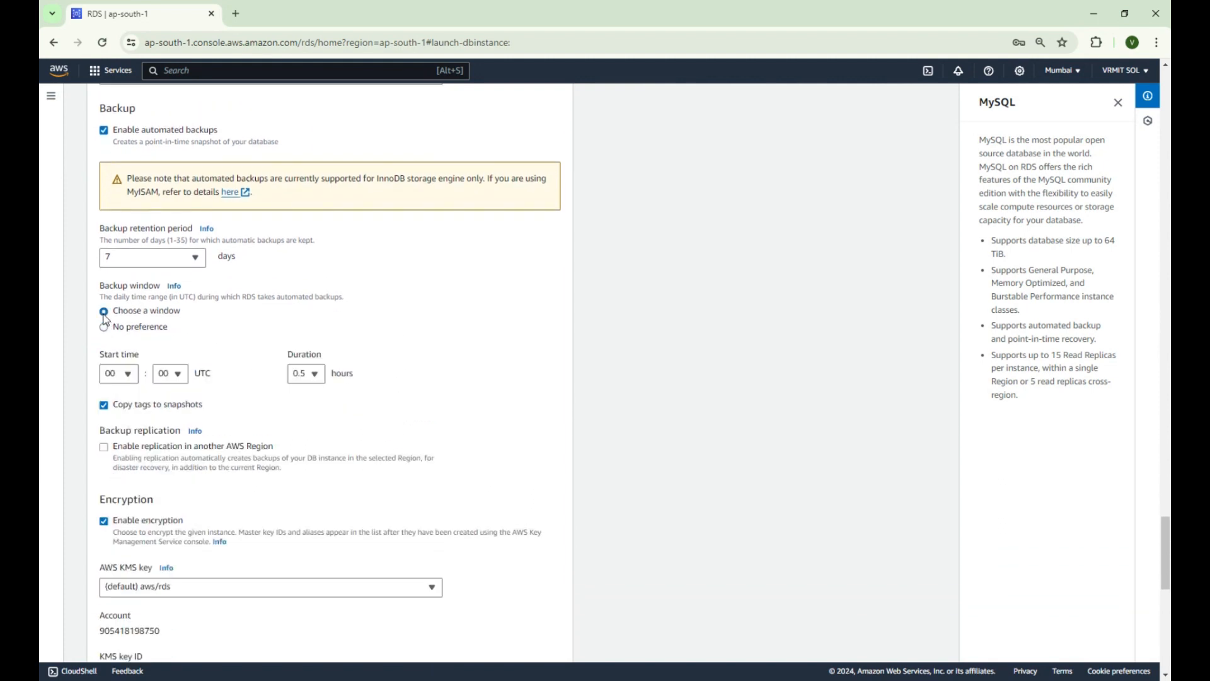
click(105, 328)
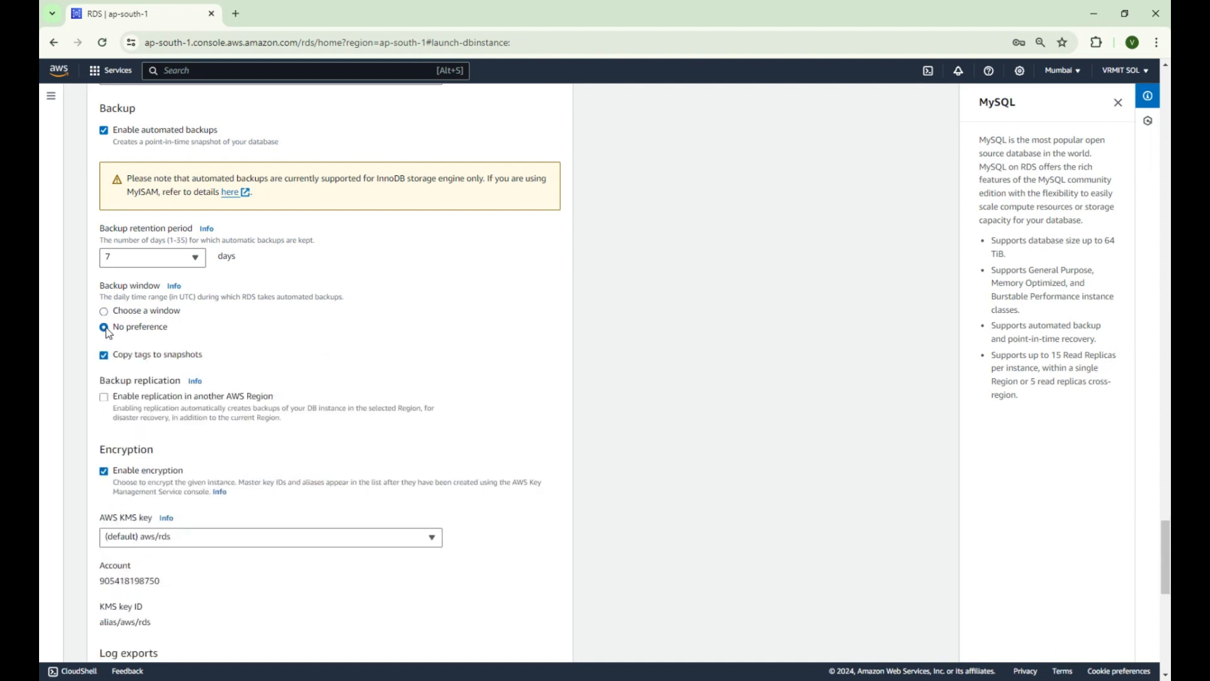
- Turn off encryption for the database
scroll(362, 339, down, 1)
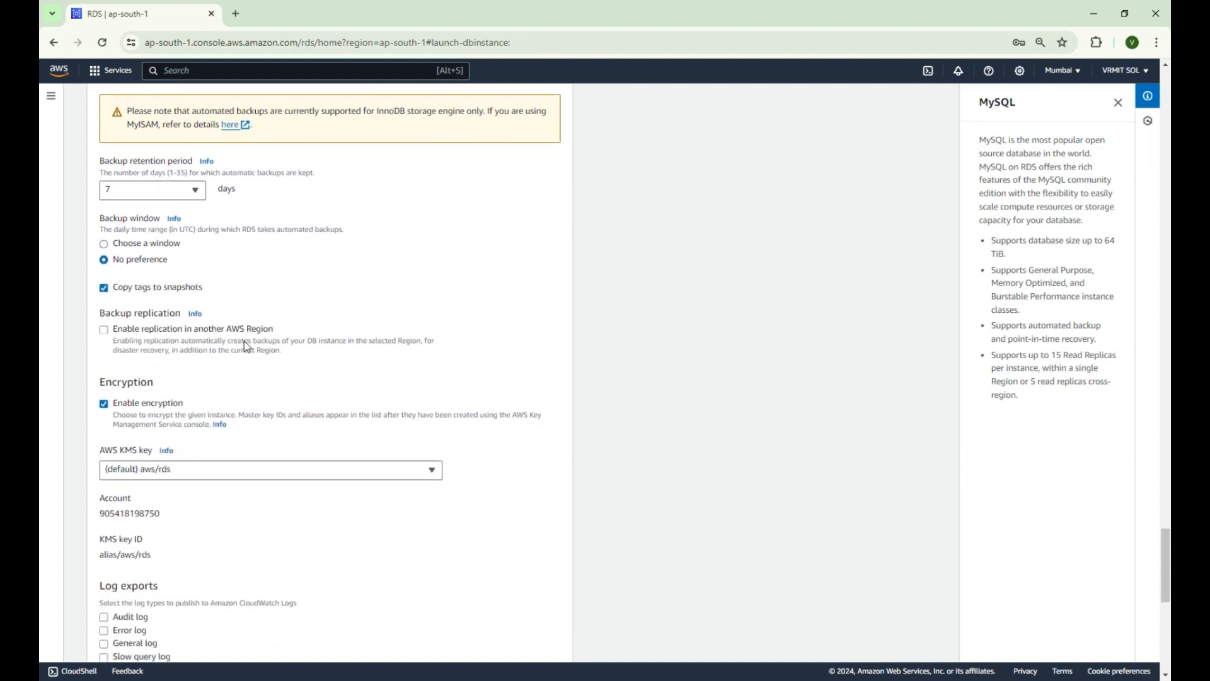
scroll(245, 346, down, 1)
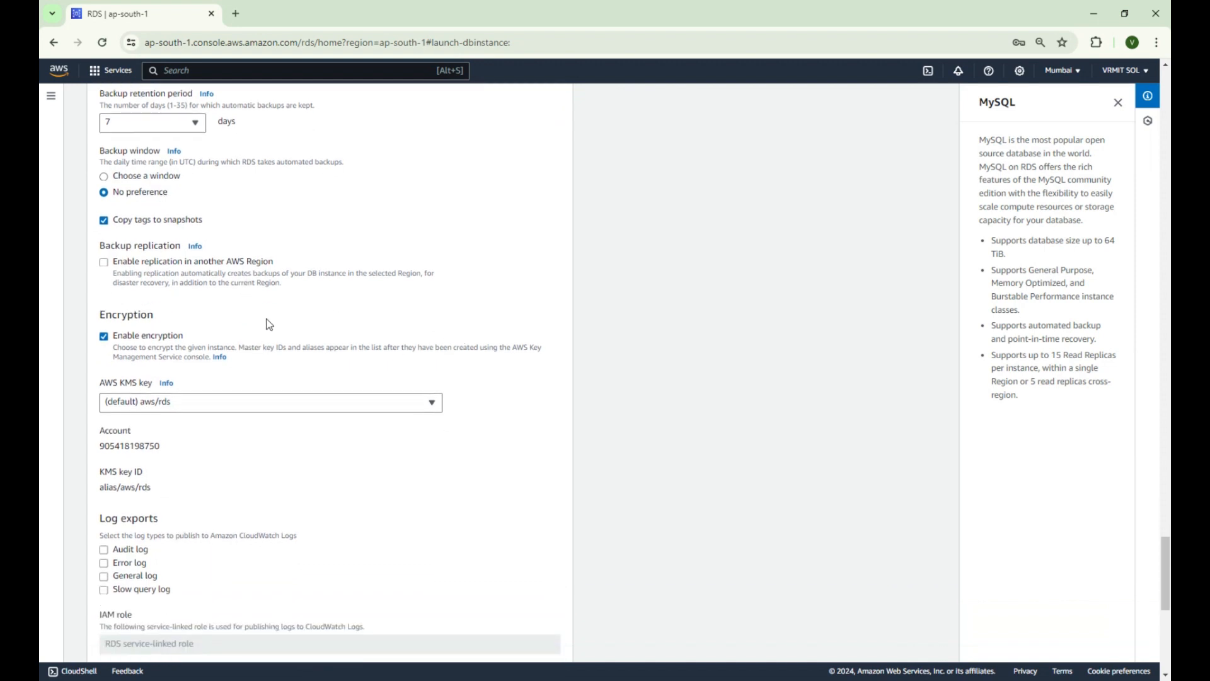
scroll(269, 325, down, 1)
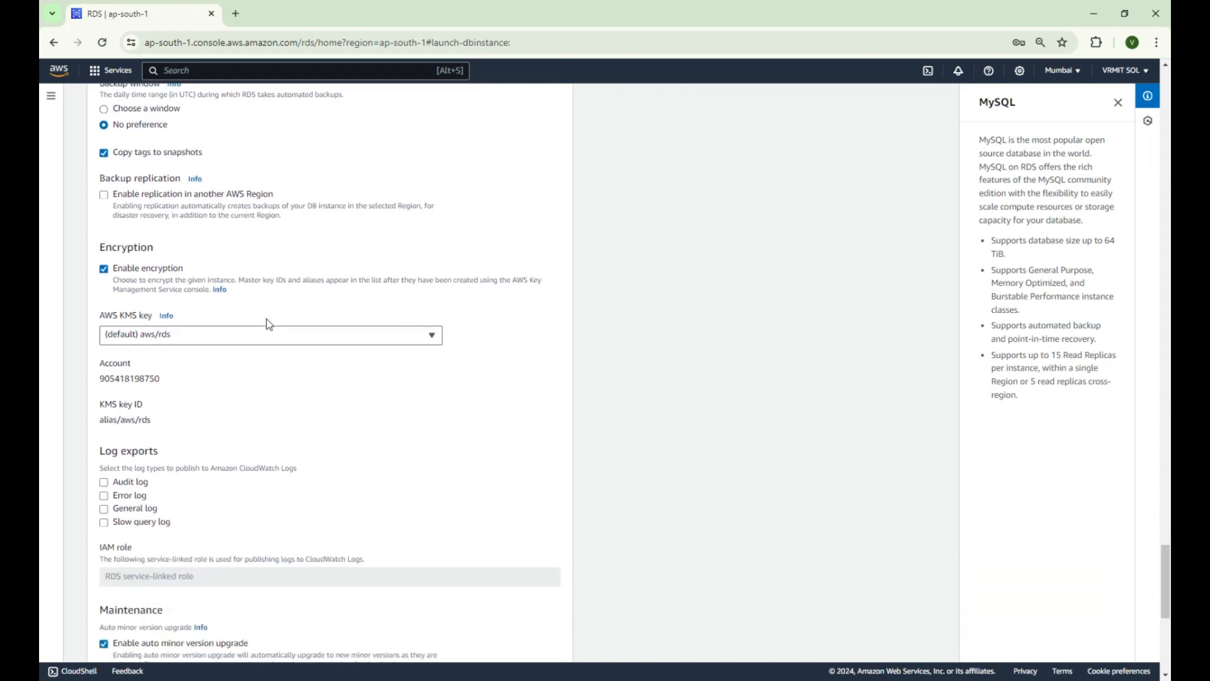
click(105, 270)
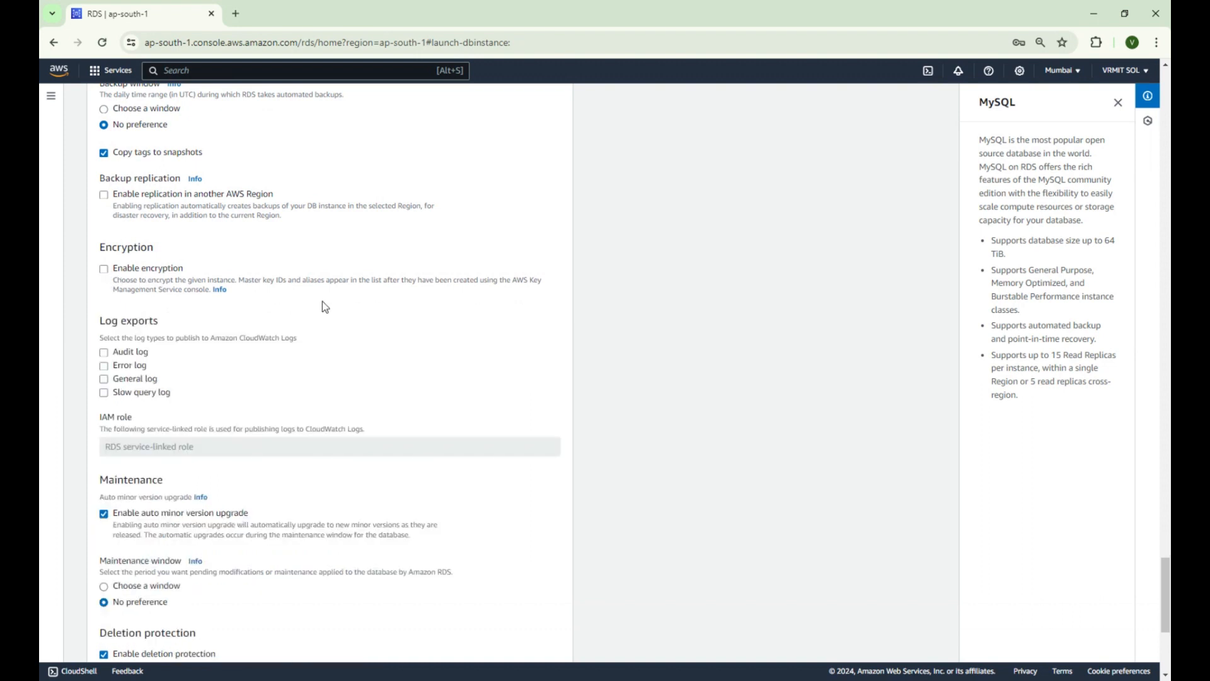
- Try enabling the audit, error, general and slow query log exports to CloudWatch Logs
scroll(323, 301, down, 1)
click(105, 286)
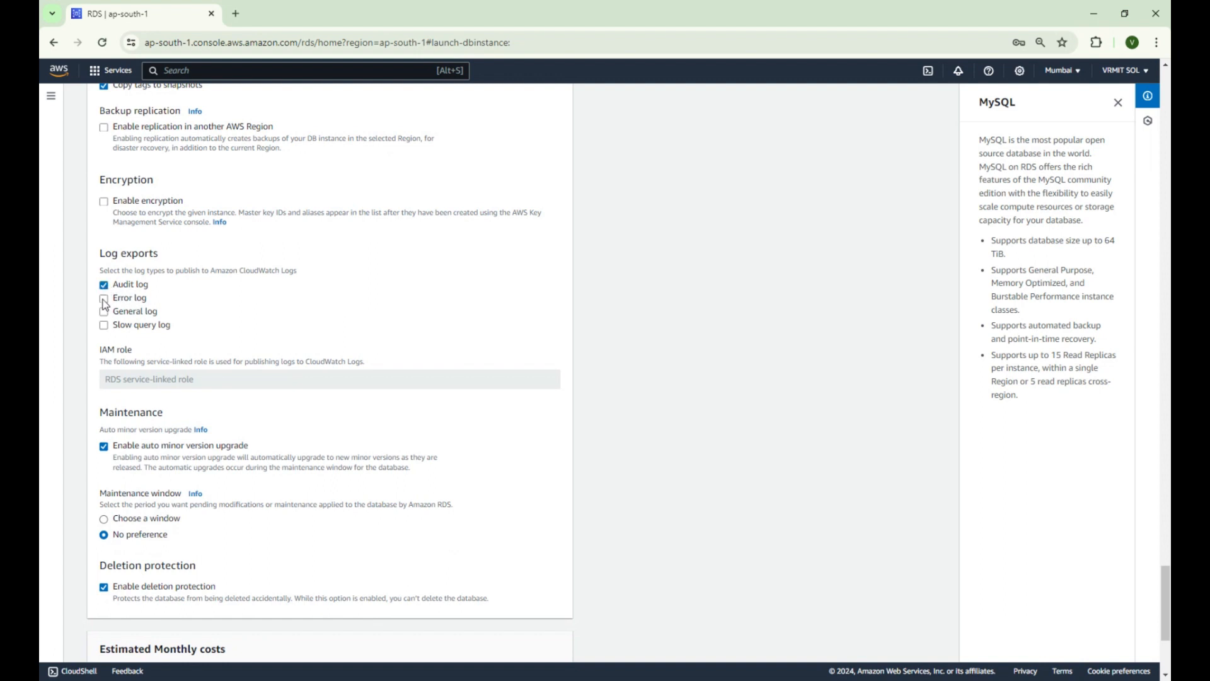
click(104, 299)
click(104, 312)
click(105, 327)
click(104, 327)
click(104, 312)
click(104, 299)
click(104, 287)
- Try to create the database with the default maintenance and deletion protection settings
scroll(259, 313, down, 2)
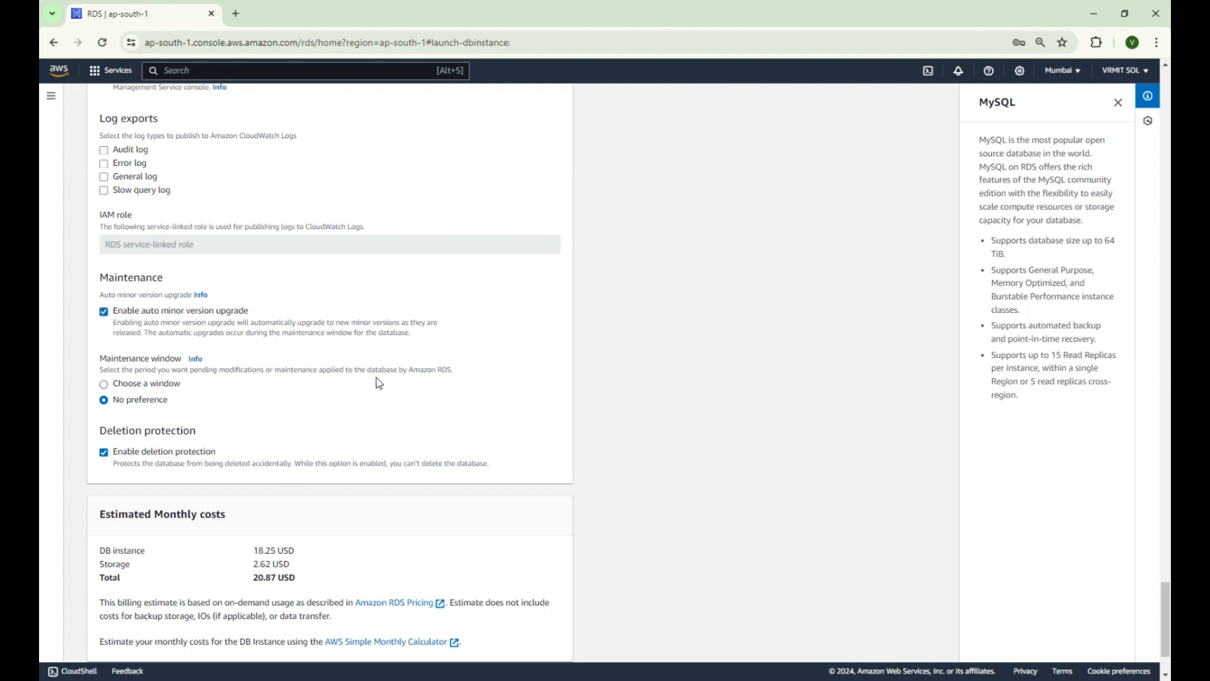
scroll(382, 371, down, 3)
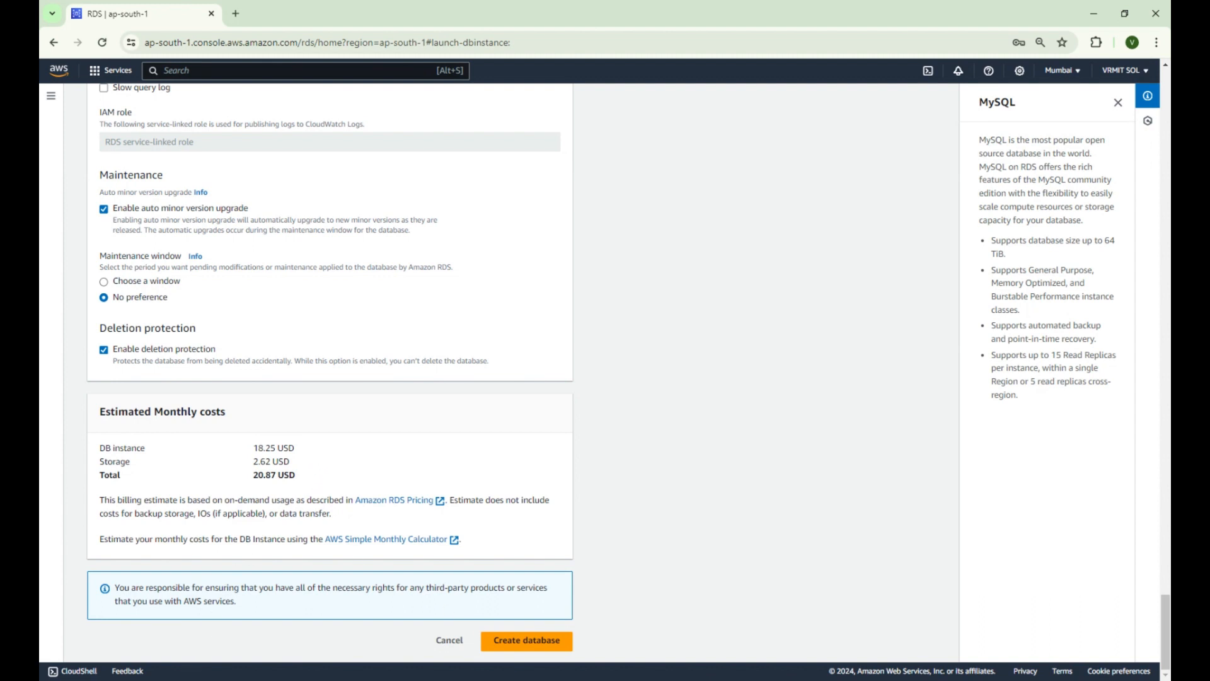
click(529, 647)
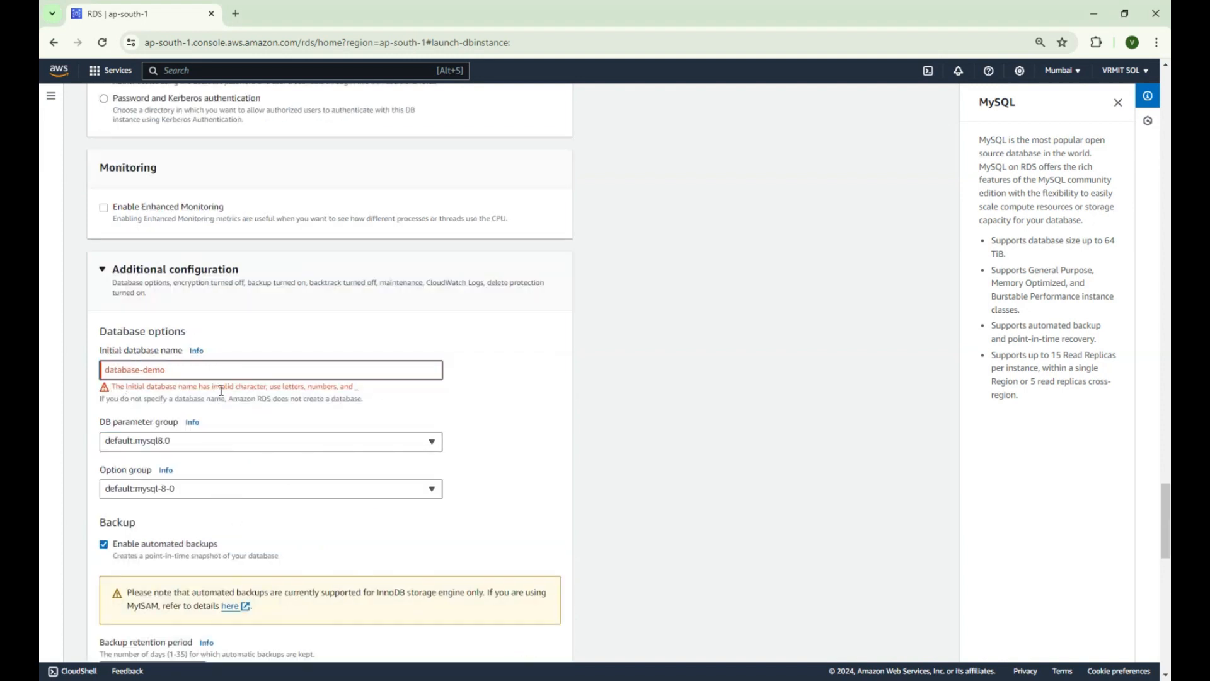
- Remove the "database-" prefix from the initial database name and create the database
key(BackSpace)
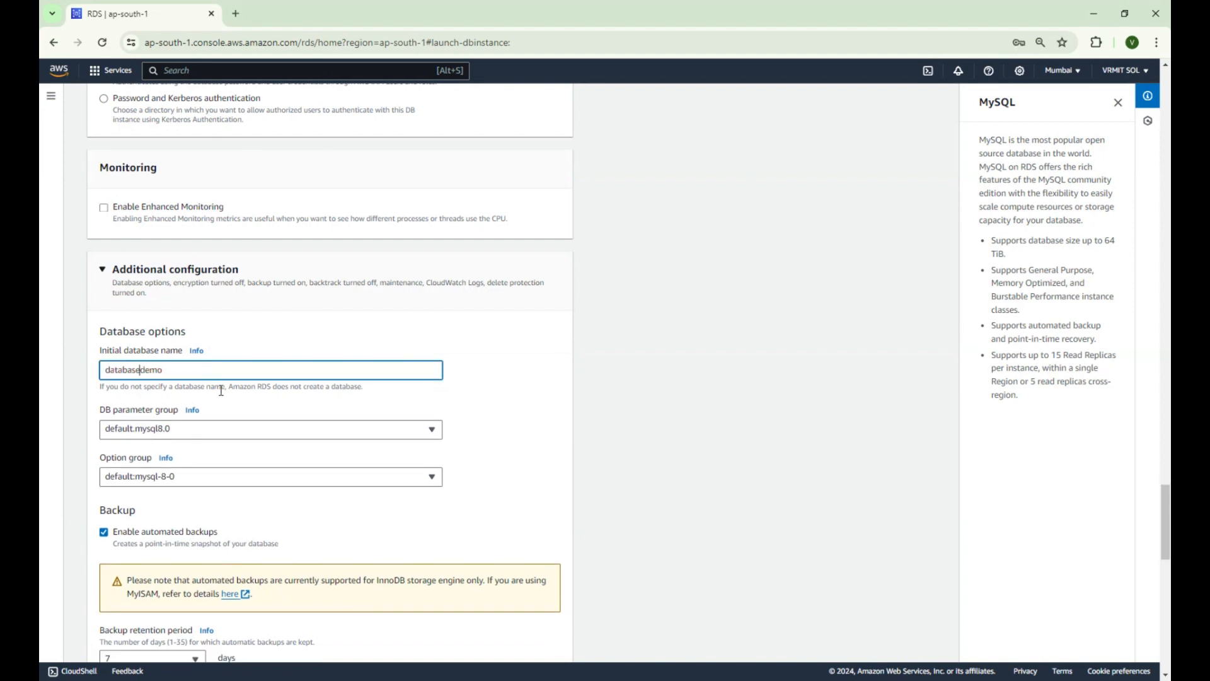
key(BackSpace)
key(BackSpace)
key(BackSpace)
key(BackSpace)
key(BackSpace)
key(BackSpace)
key(BackSpace)
key(BackSpace)
scroll(543, 368, down, 20)
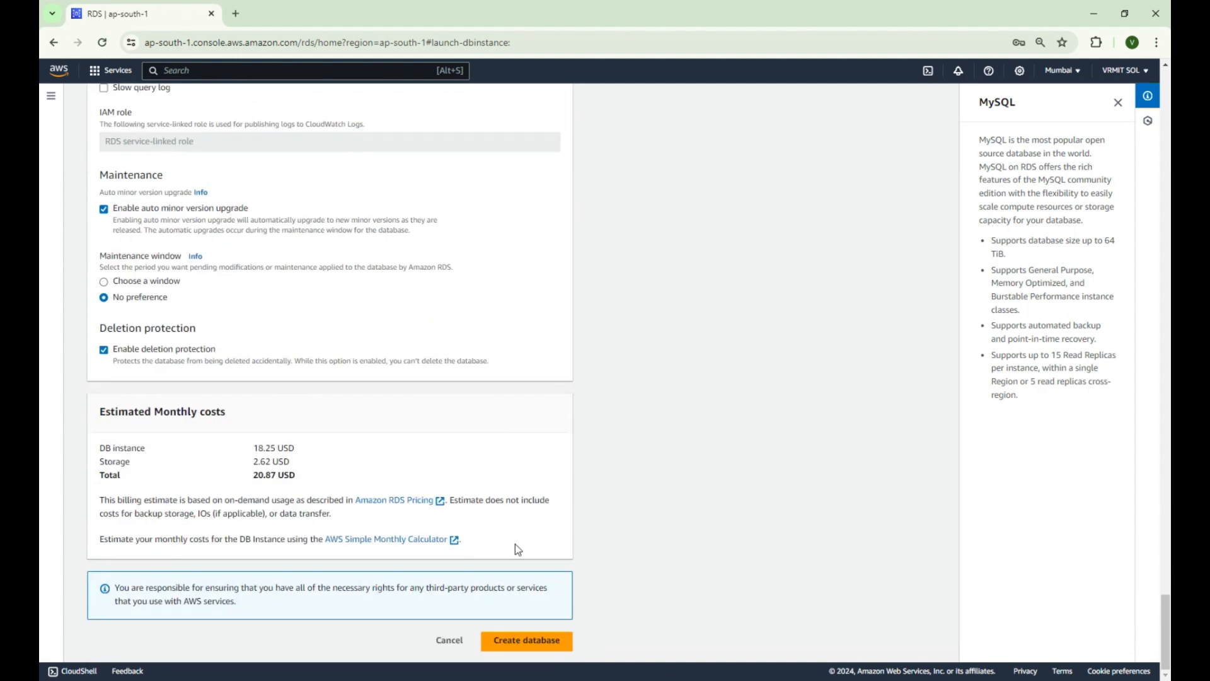
click(533, 646)
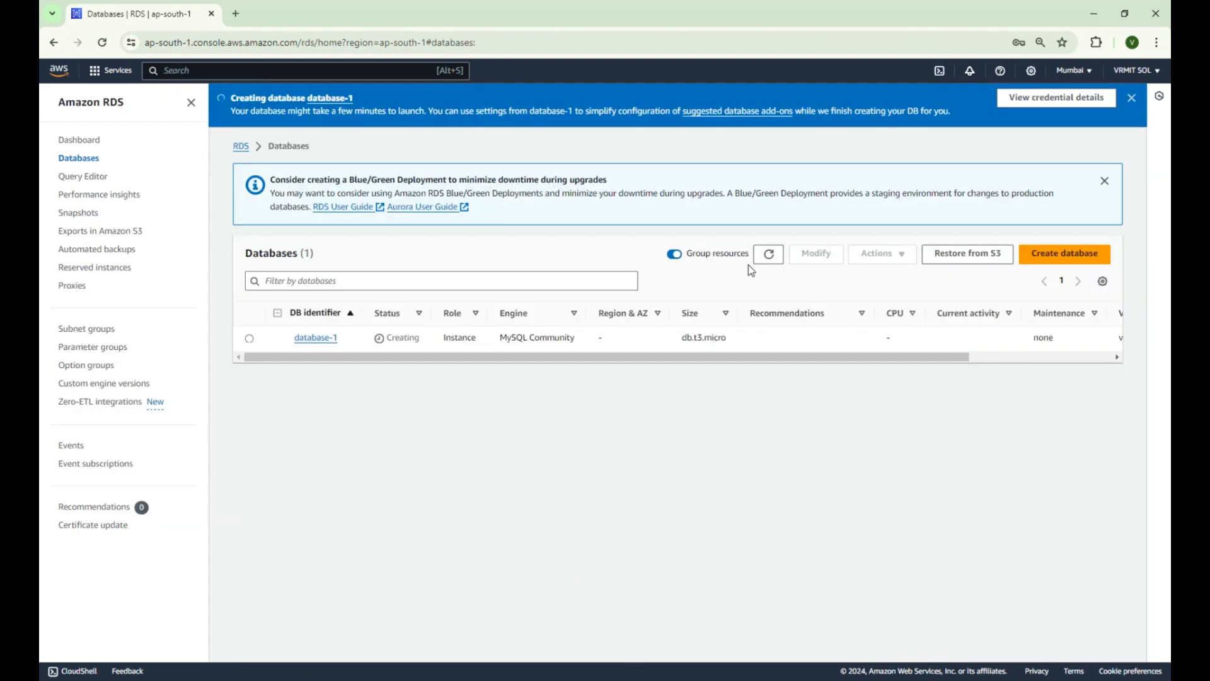
click(783, 255)
- Search for "dbeaver download" in a new browser tab and download the DBeaver Community Windows installer from dbeaver.io
click(234, 13)
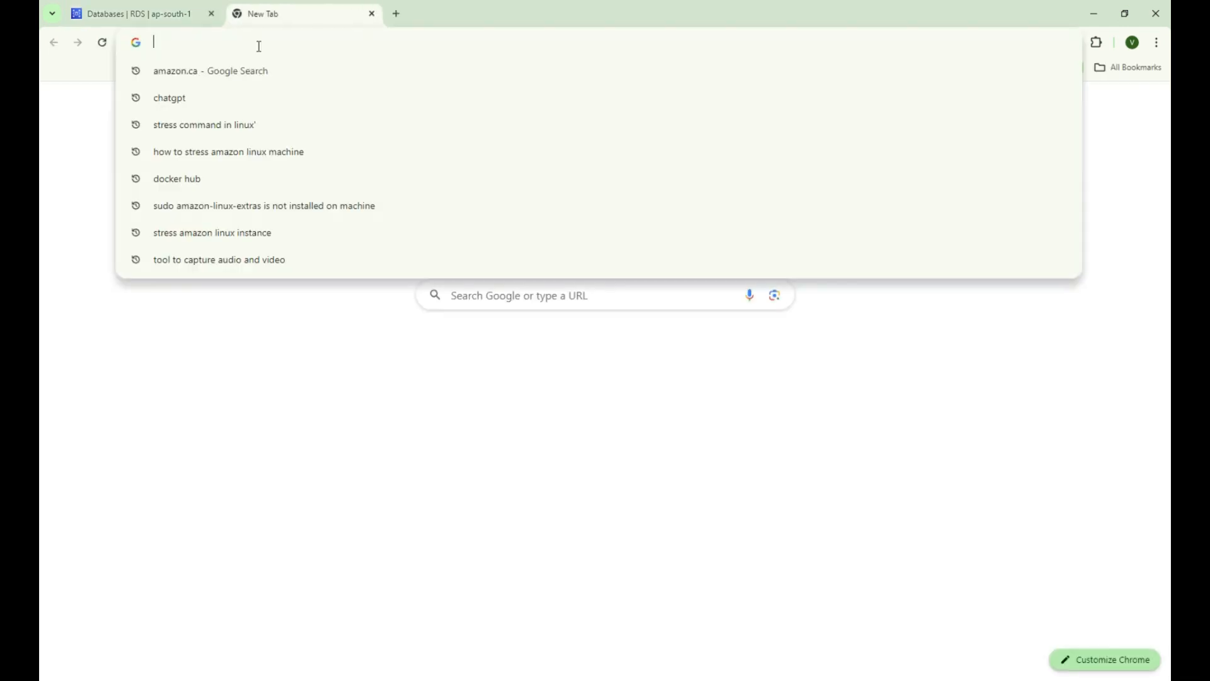
text(d)
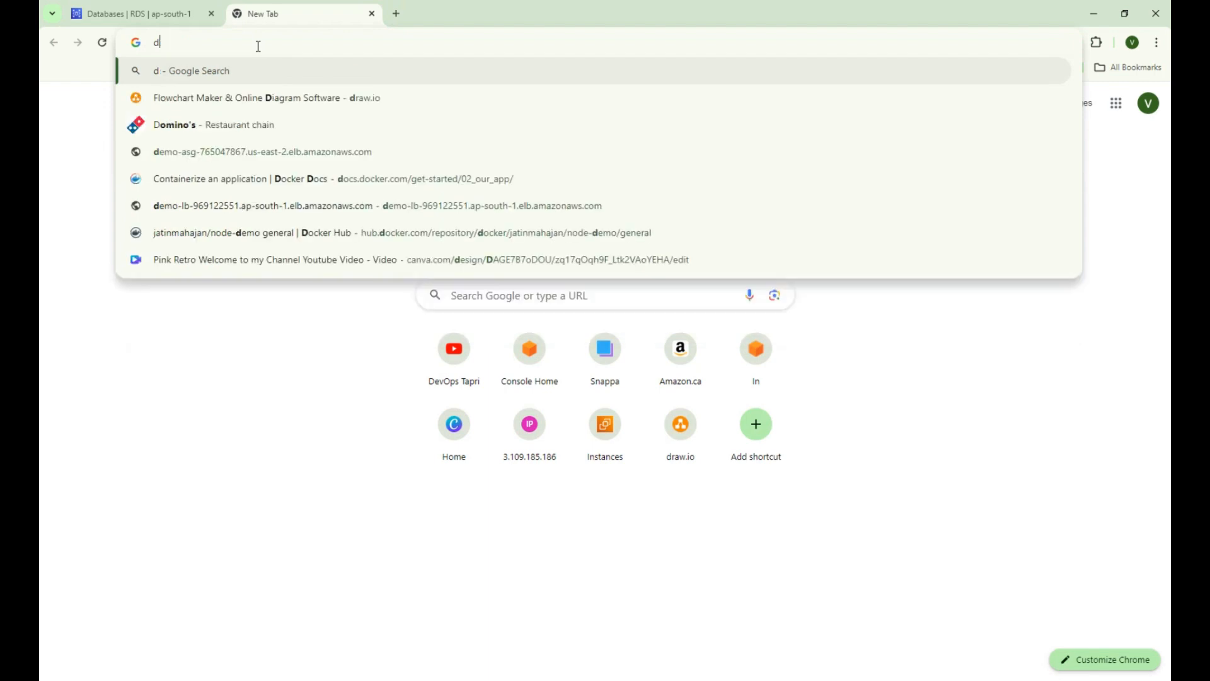
text(beaver)
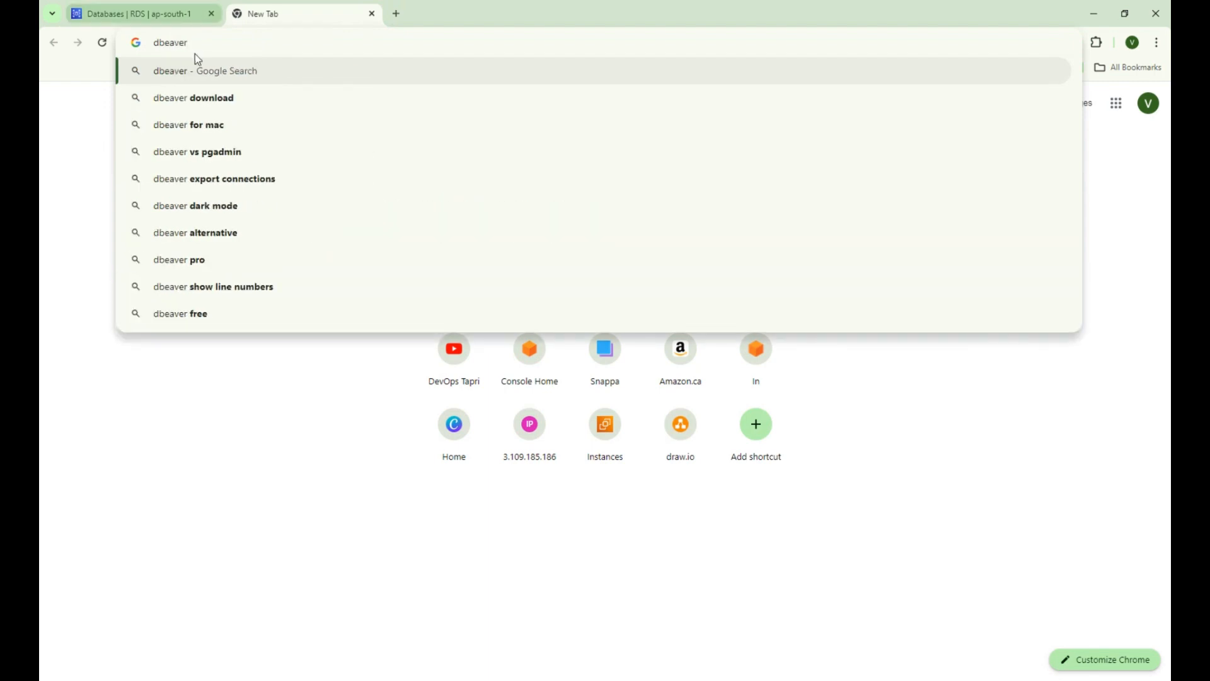
click(198, 100)
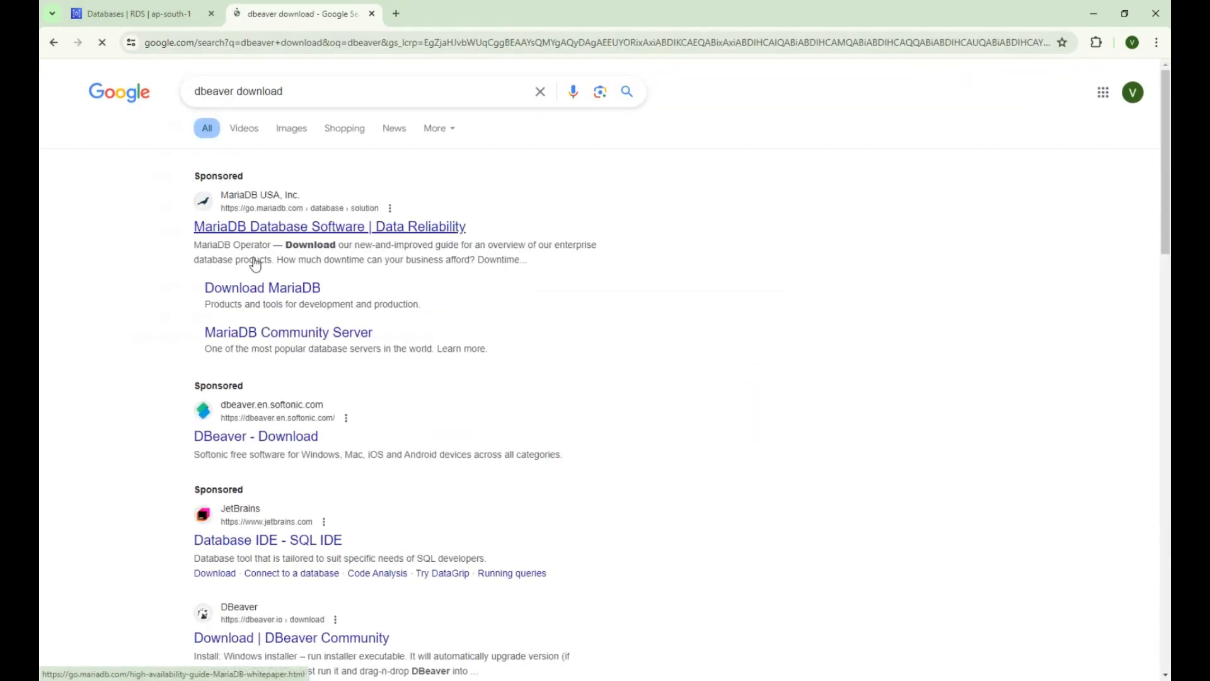
scroll(380, 404, down, 1)
scroll(380, 404, down, 4)
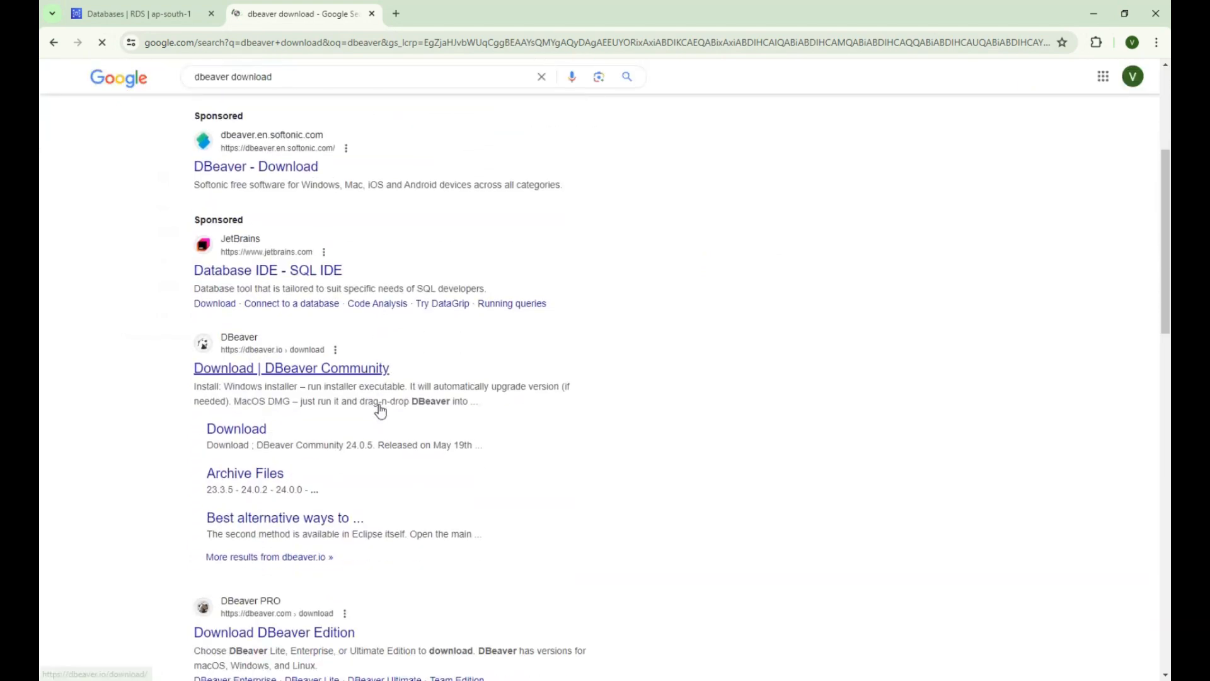
click(322, 377)
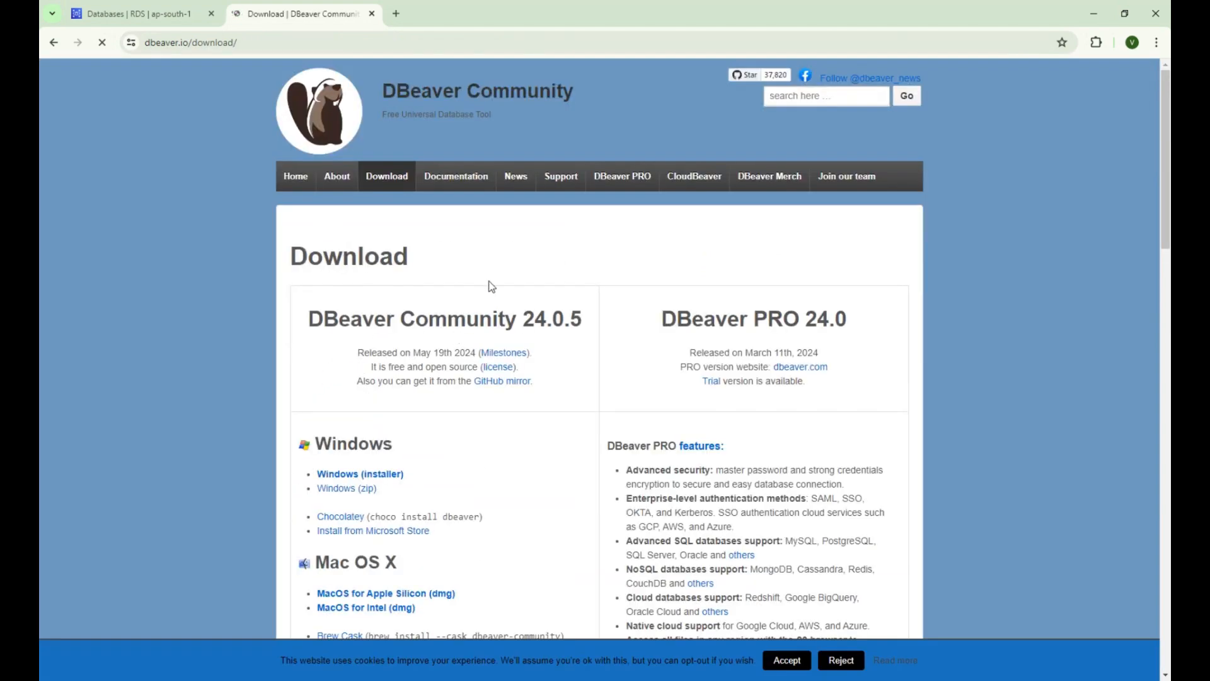
click(348, 475)
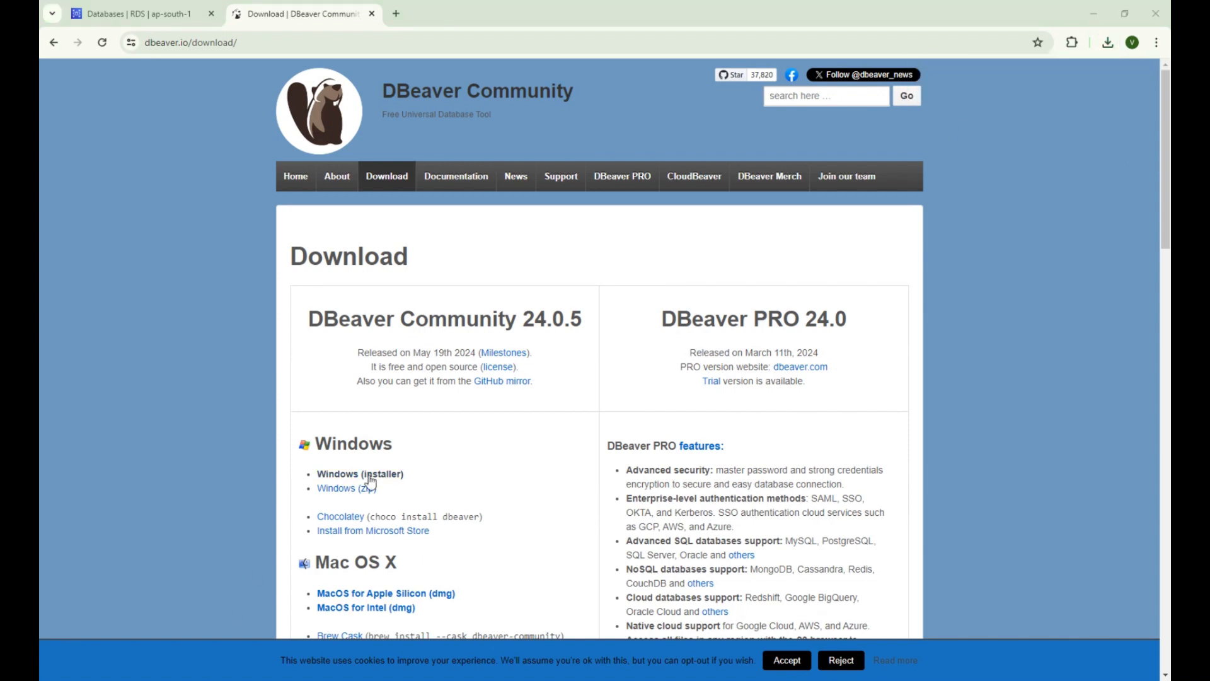
- Show the downloaded installer in its folder and run dbeaver-ce-24.0.5-x86_64-setup
click(1106, 42)
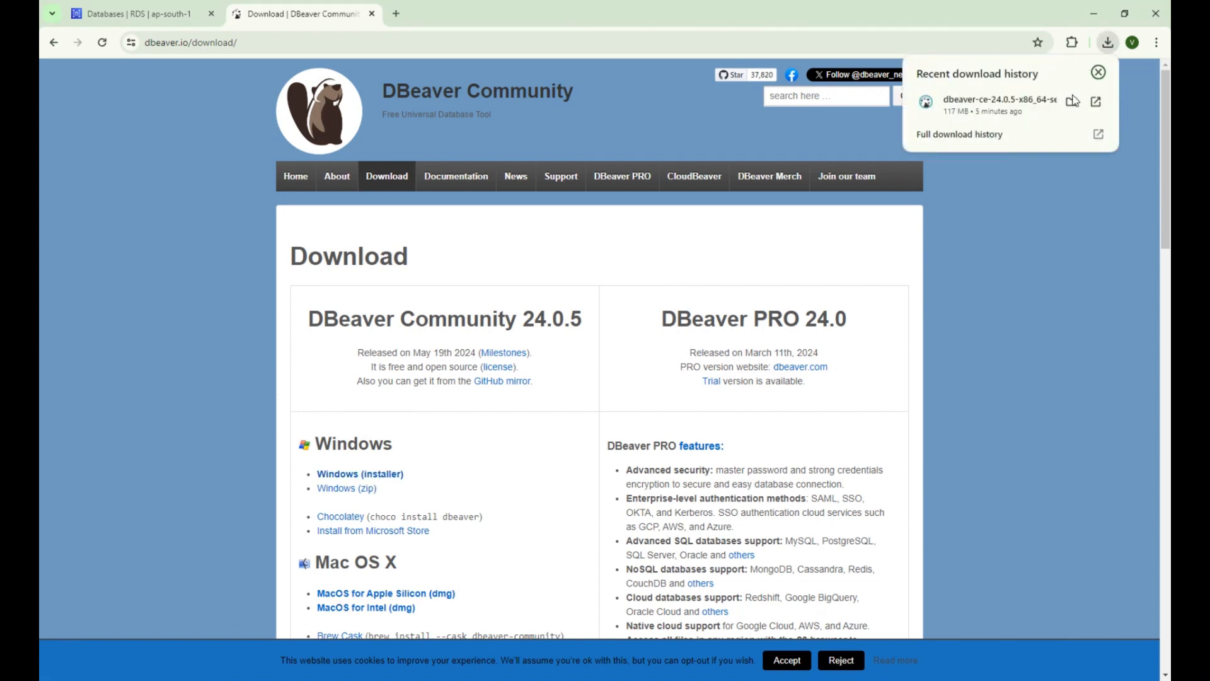
click(1070, 102)
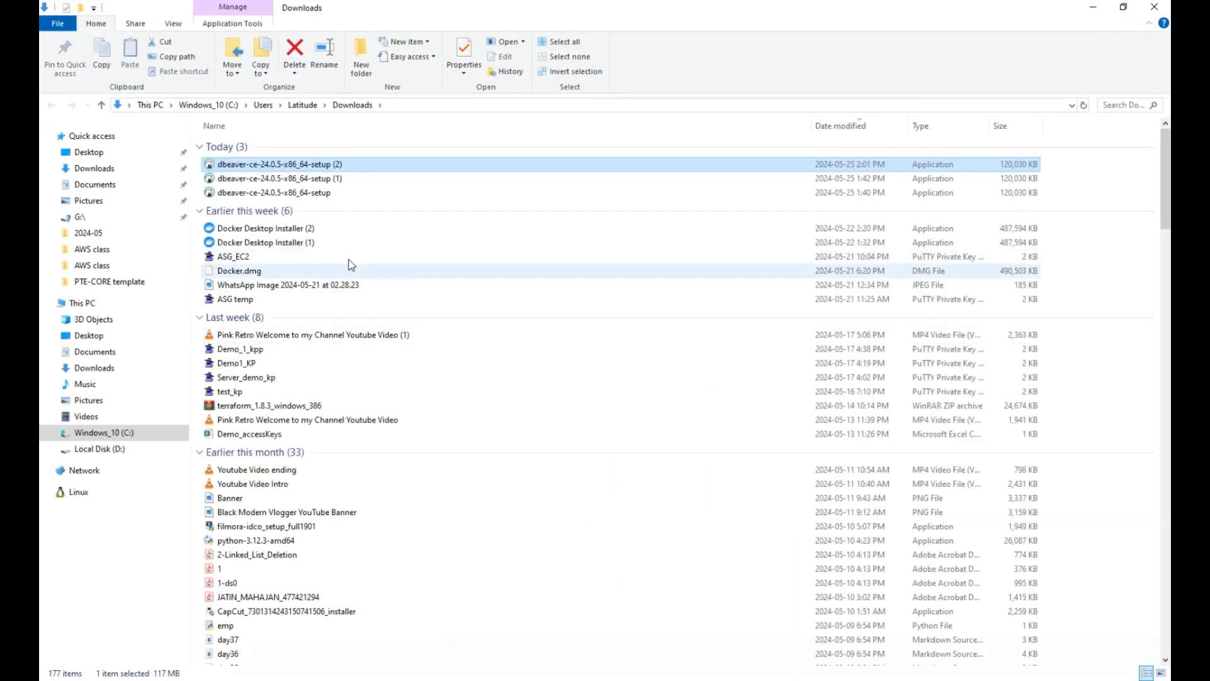
double_click(287, 194)
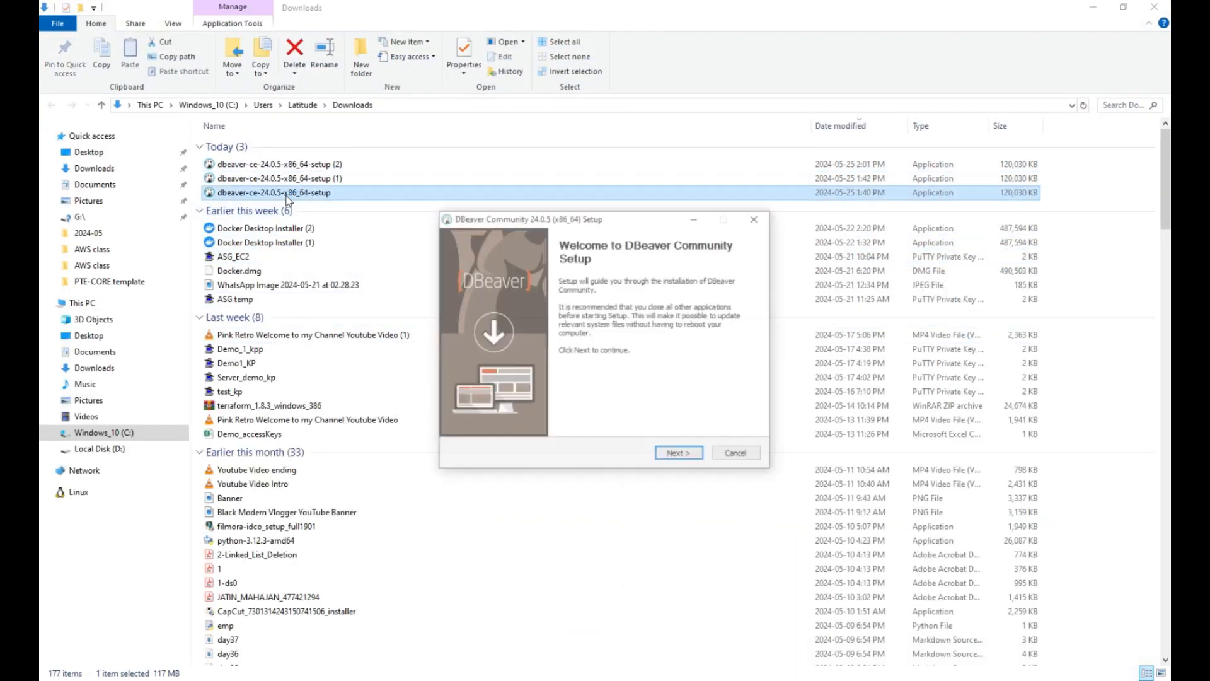
- Accept the license agreement and install DBeaver Community with Include Java in the default destination folder
click(688, 460)
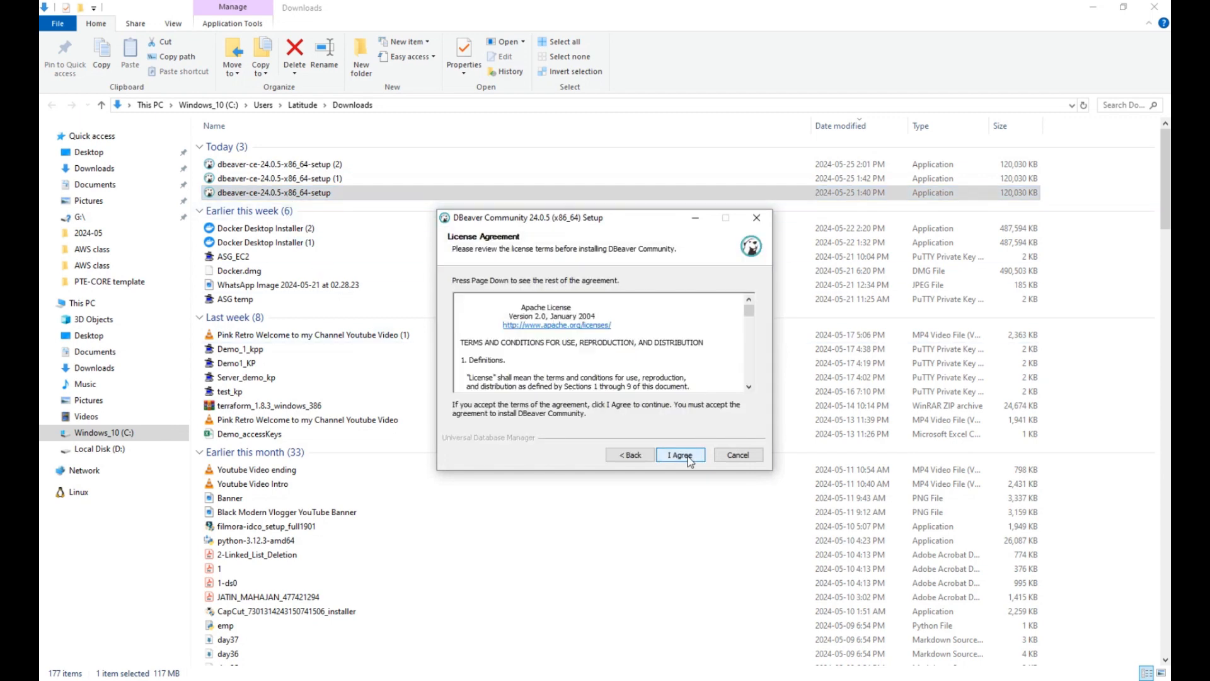
click(681, 455)
click(689, 461)
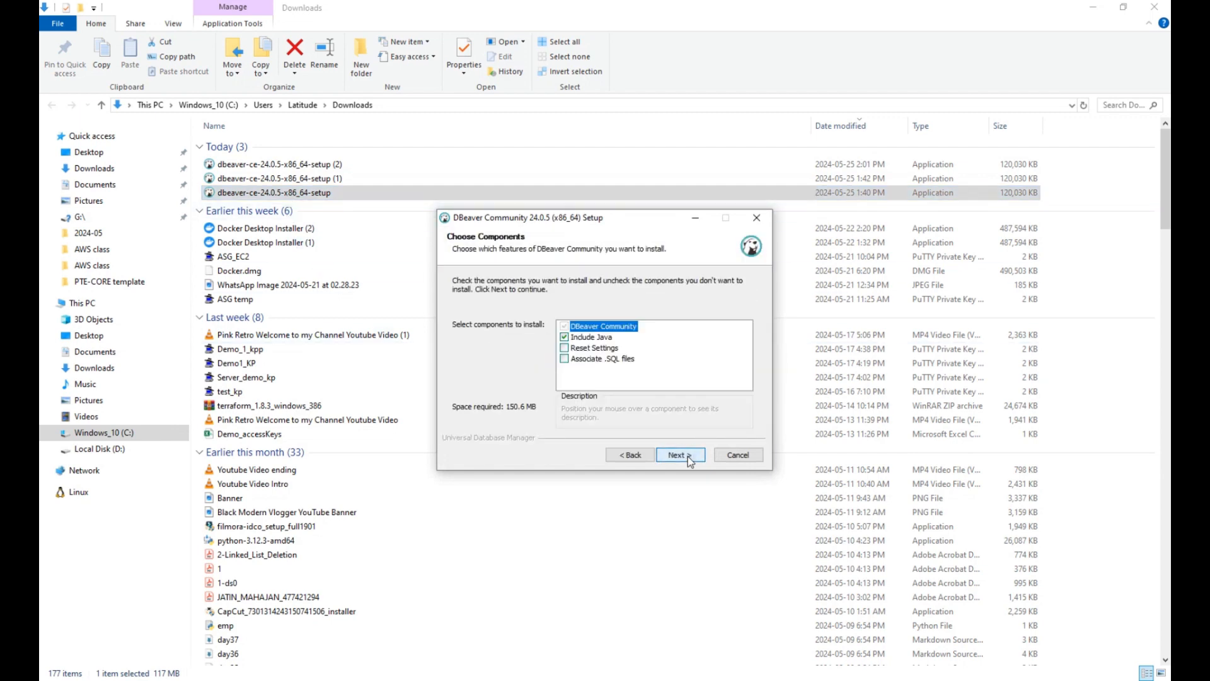
click(689, 460)
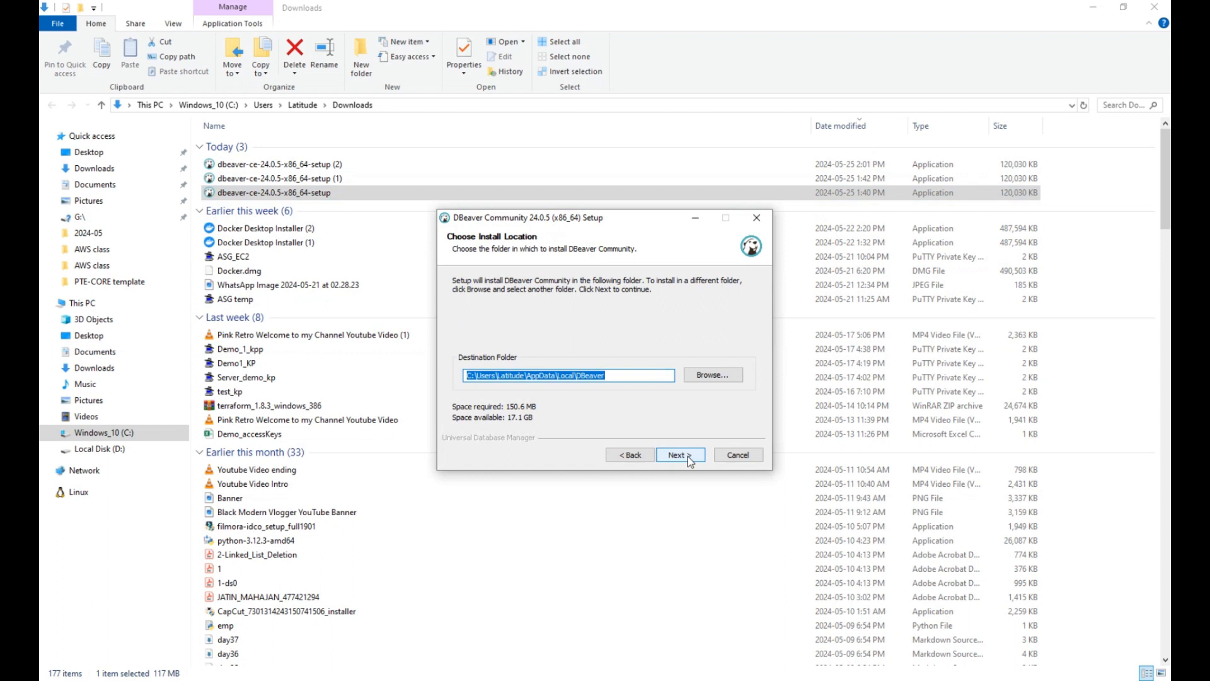
click(690, 461)
click(689, 460)
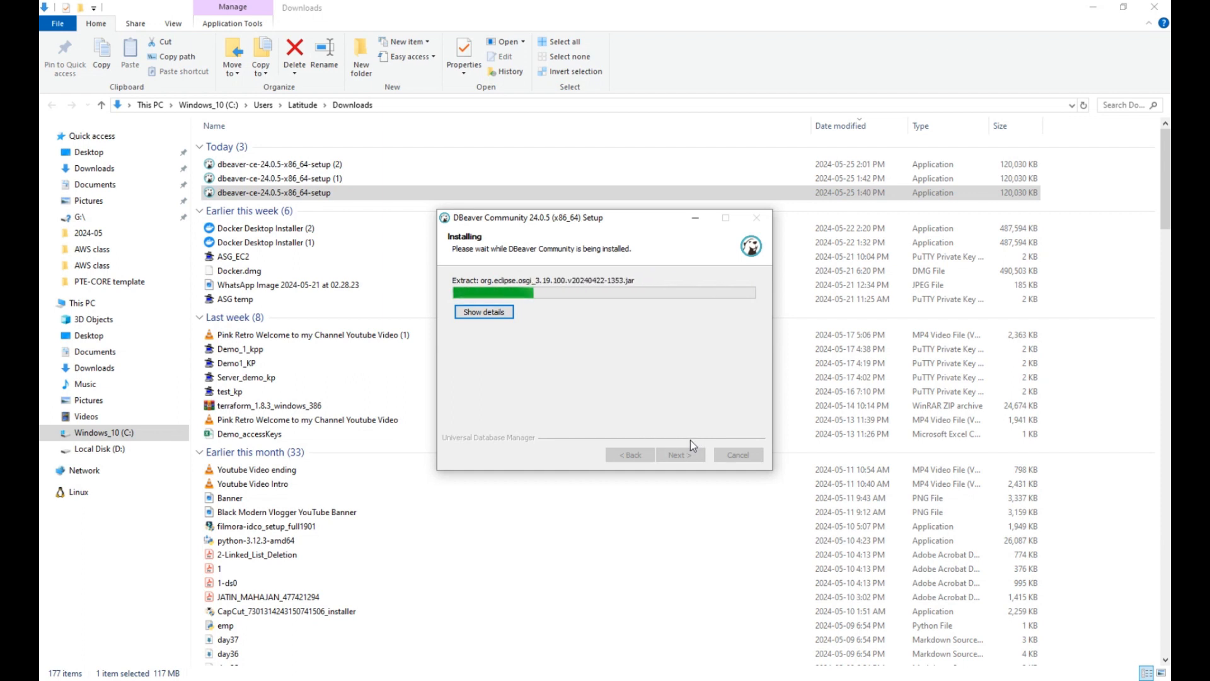
- Finish the DBeaver setup with a desktop shortcut and launch DBeaver from the desktop
click(1093, 7)
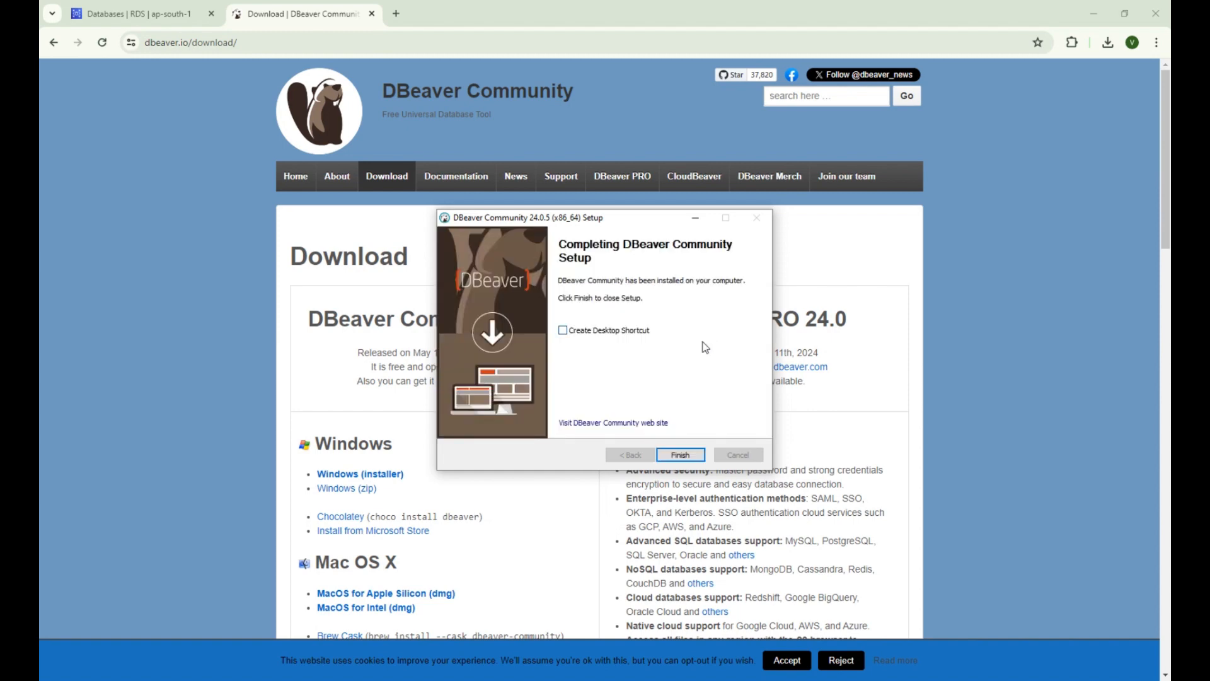
click(609, 332)
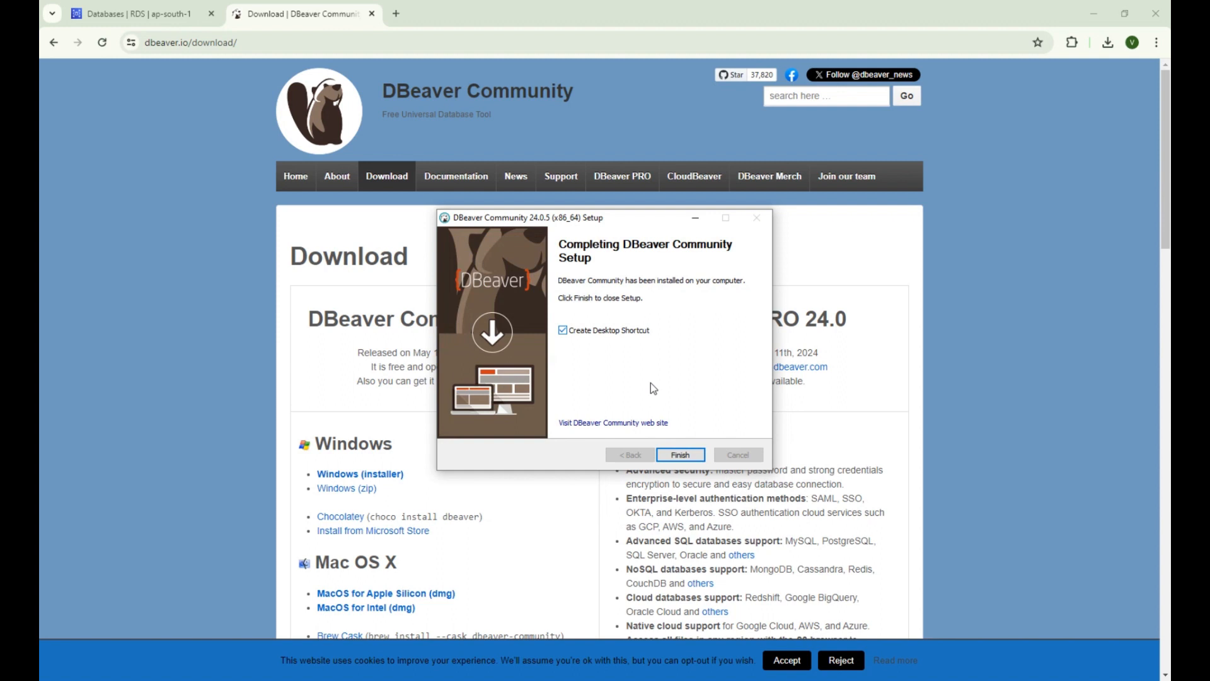
click(696, 458)
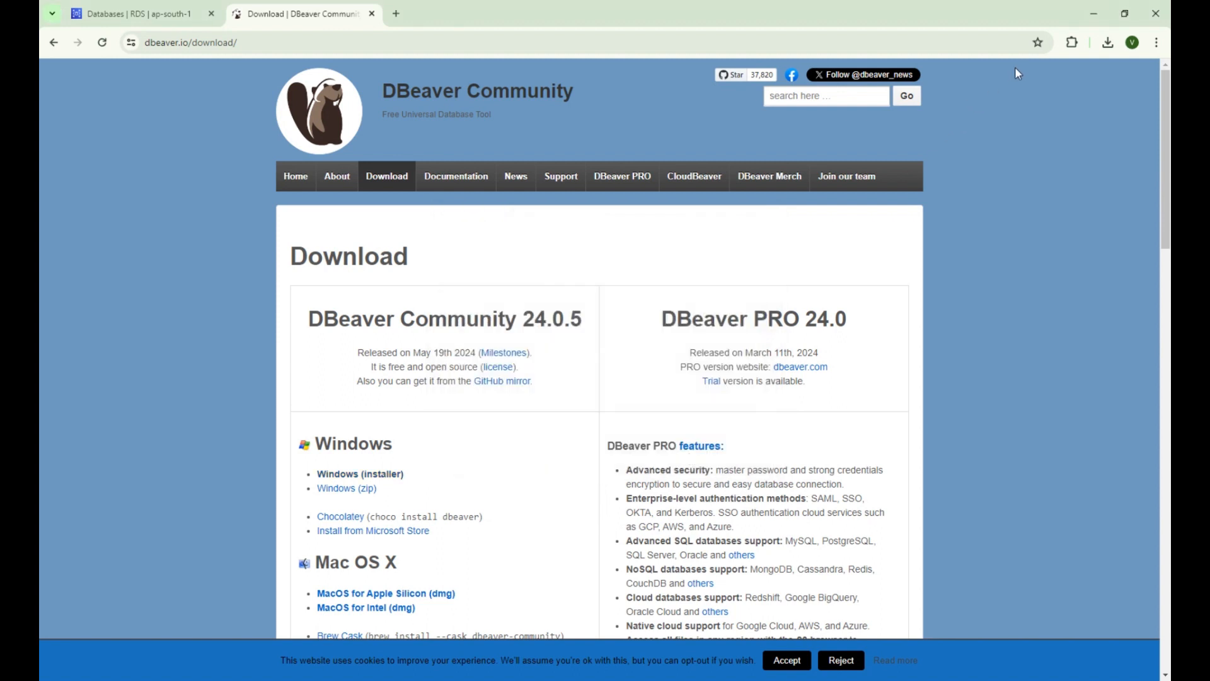
key(super+d)
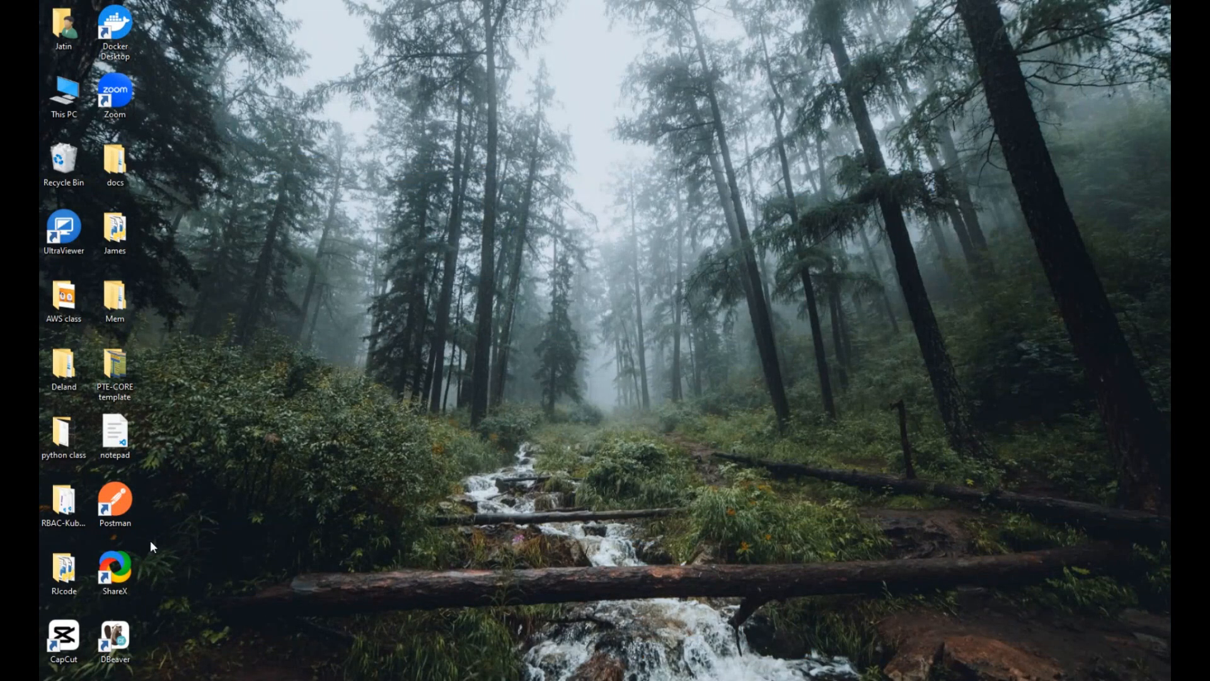
double_click(114, 637)
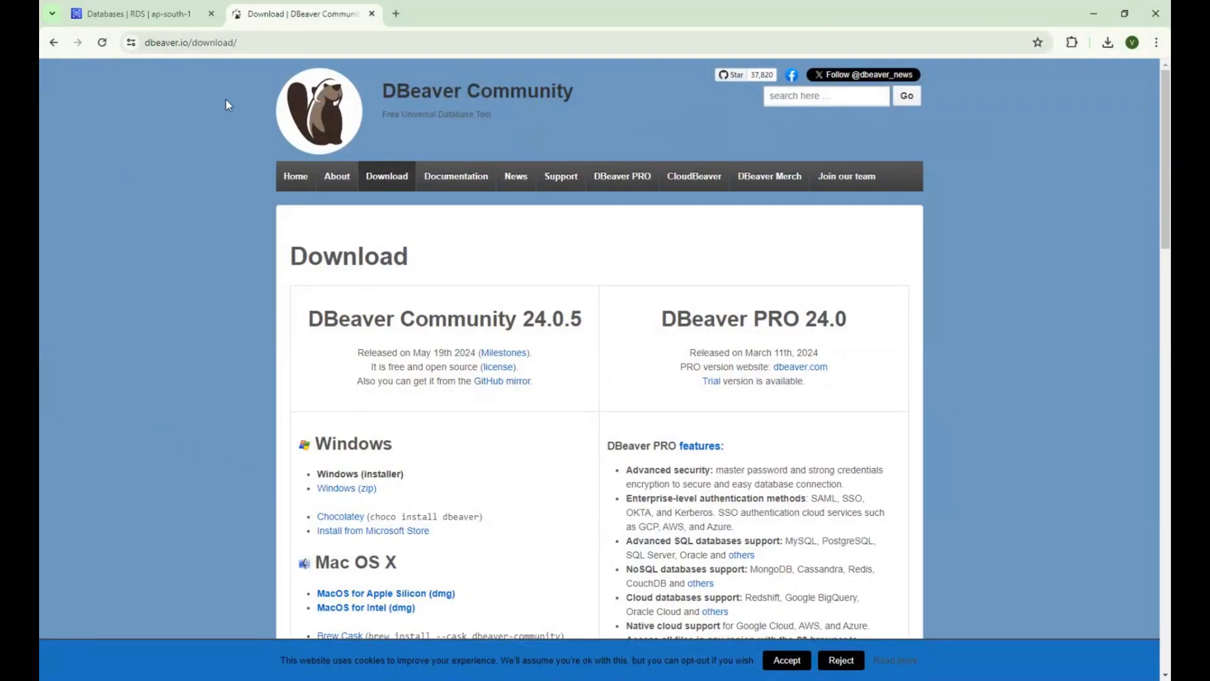
- Switch back to the Amazon RDS console in the browser and open the details of database-1
click(130, 15)
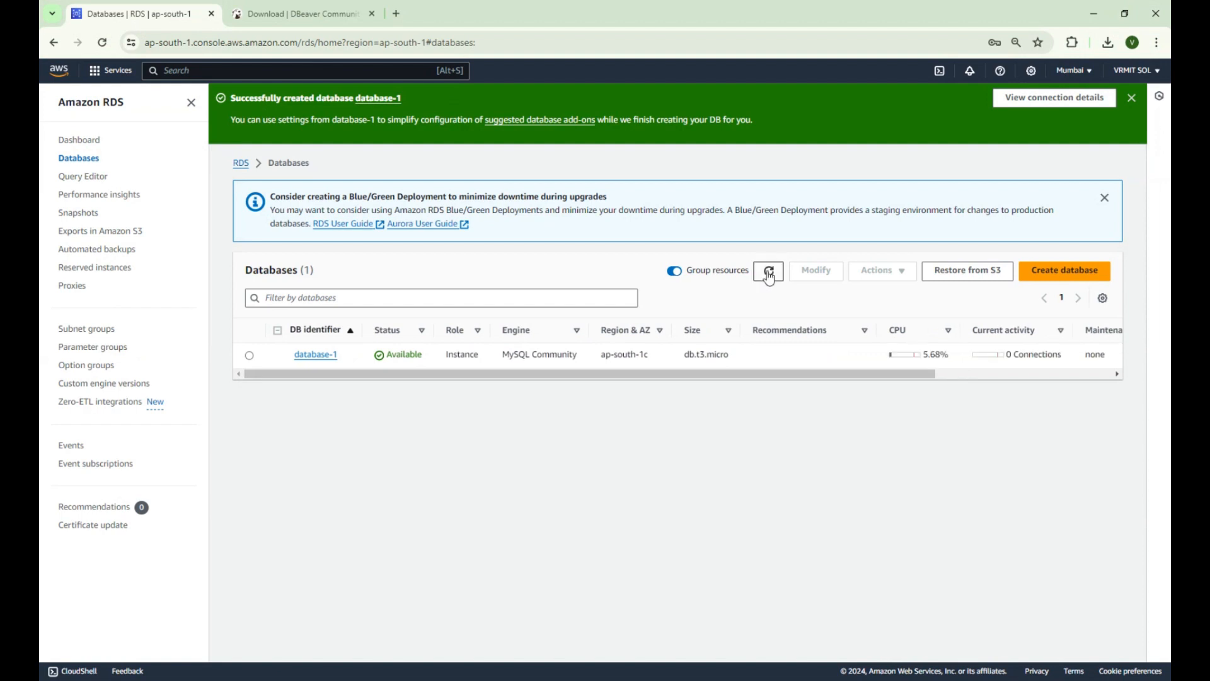
click(323, 357)
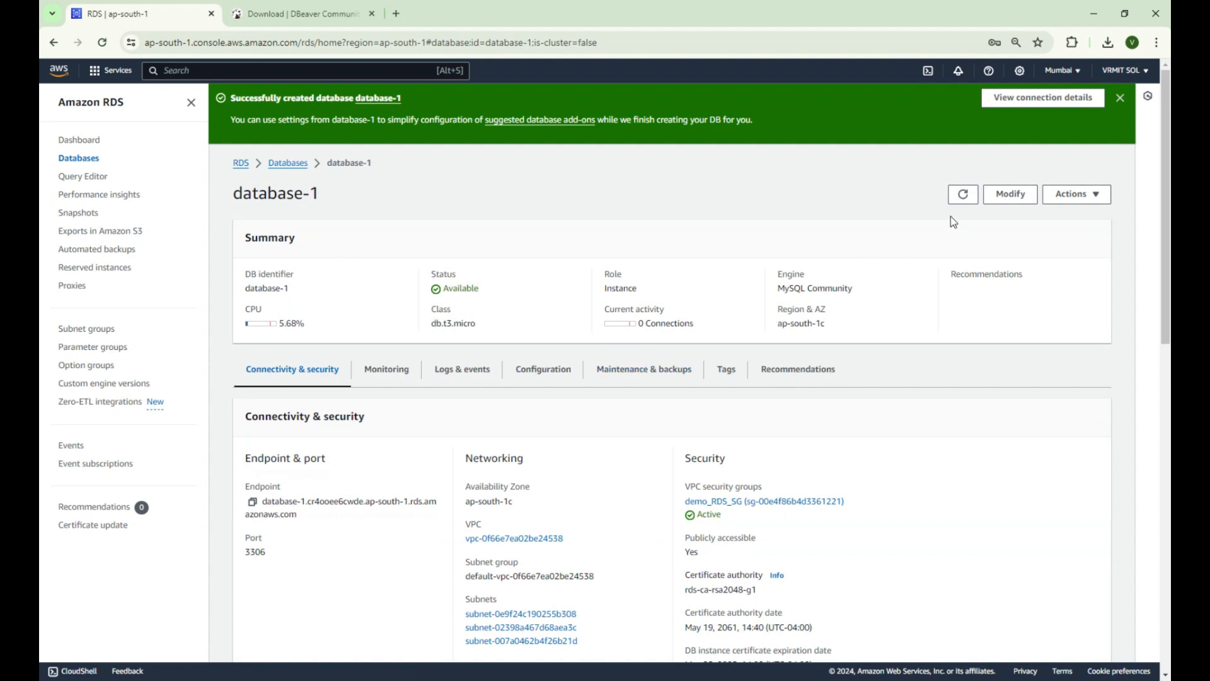
- Copy the endpoint of database-1, highlight its port and open the details of its security group demo_RDS_SG
scroll(397, 429, down, 2)
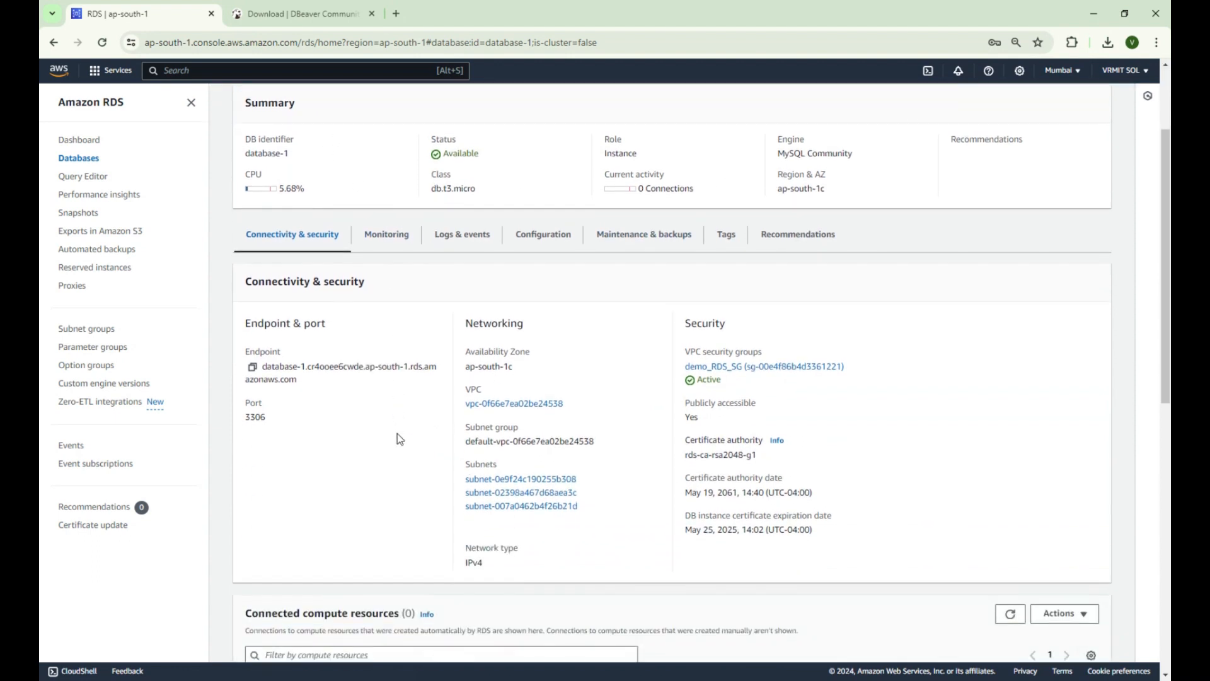
click(253, 367)
drag(246, 420, 268, 421)
click(739, 368)
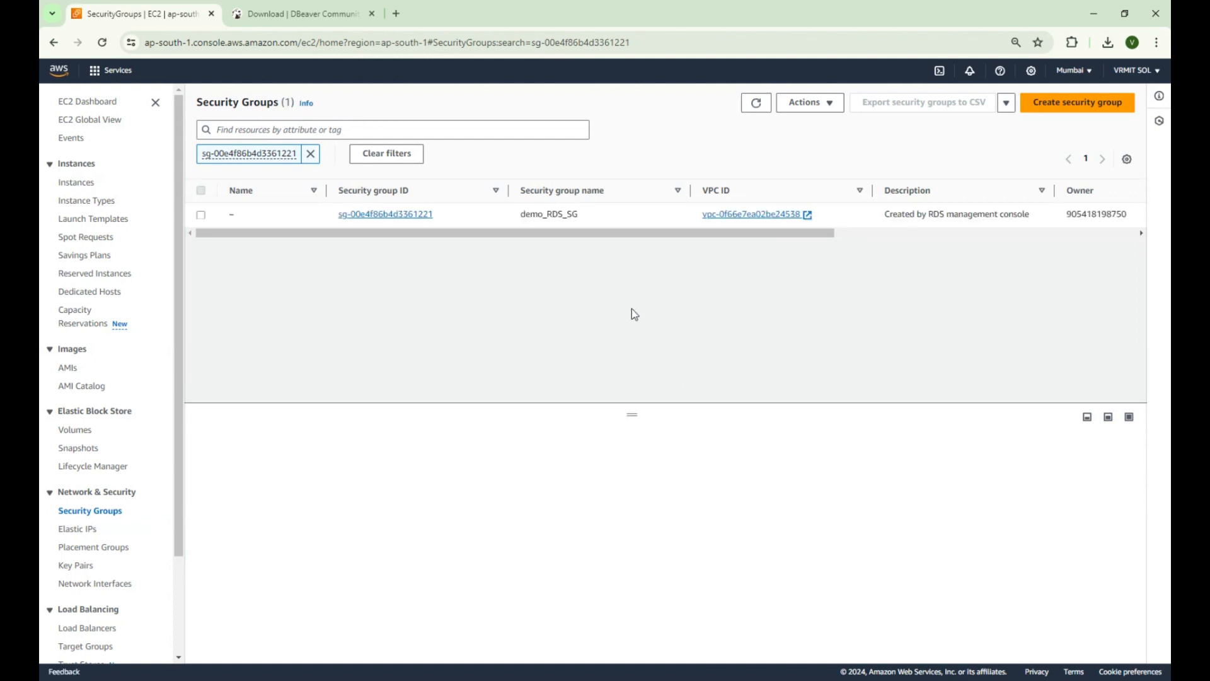
drag(640, 239, 514, 240)
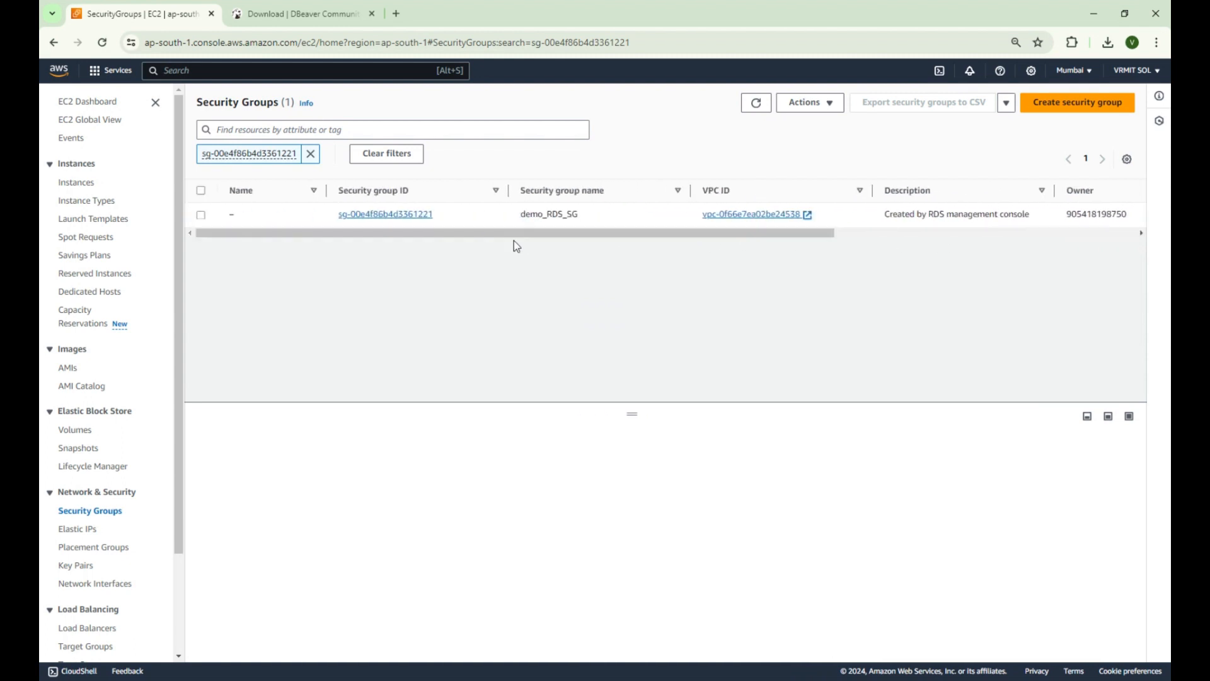
click(402, 215)
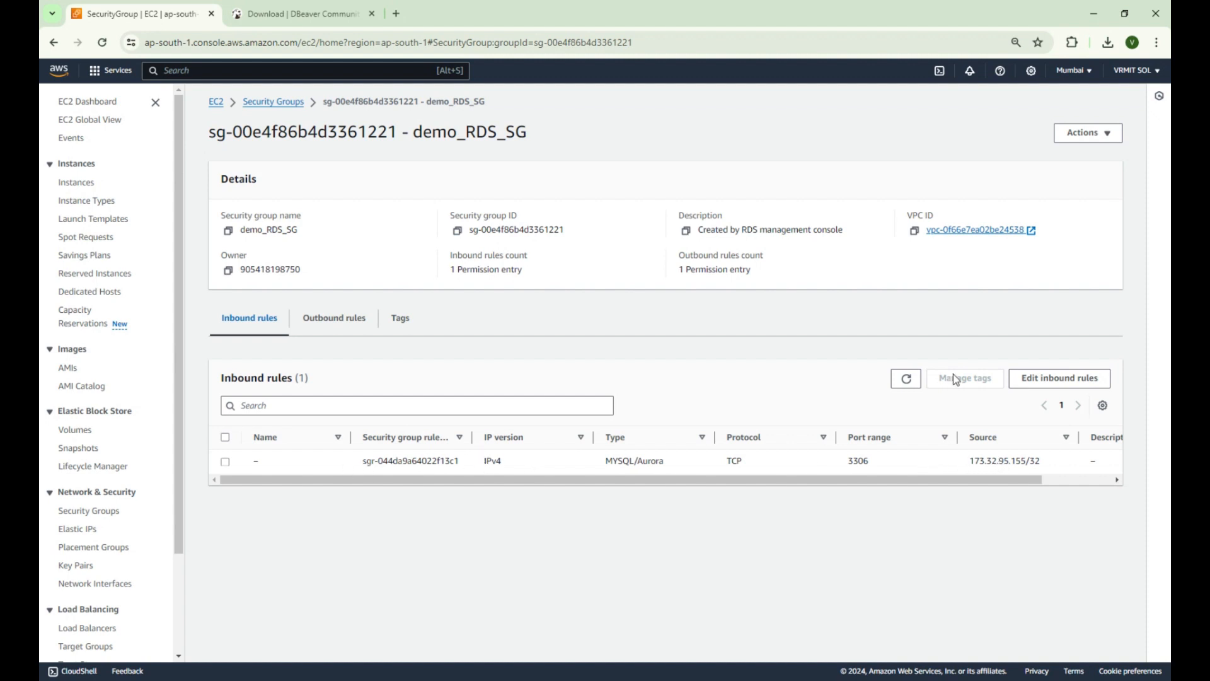
- Change the source of the MYSQL/Aurora inbound rule in demo_RDS_SG to Anywhere (0.0.0.0/0) and save the rules
click(1037, 377)
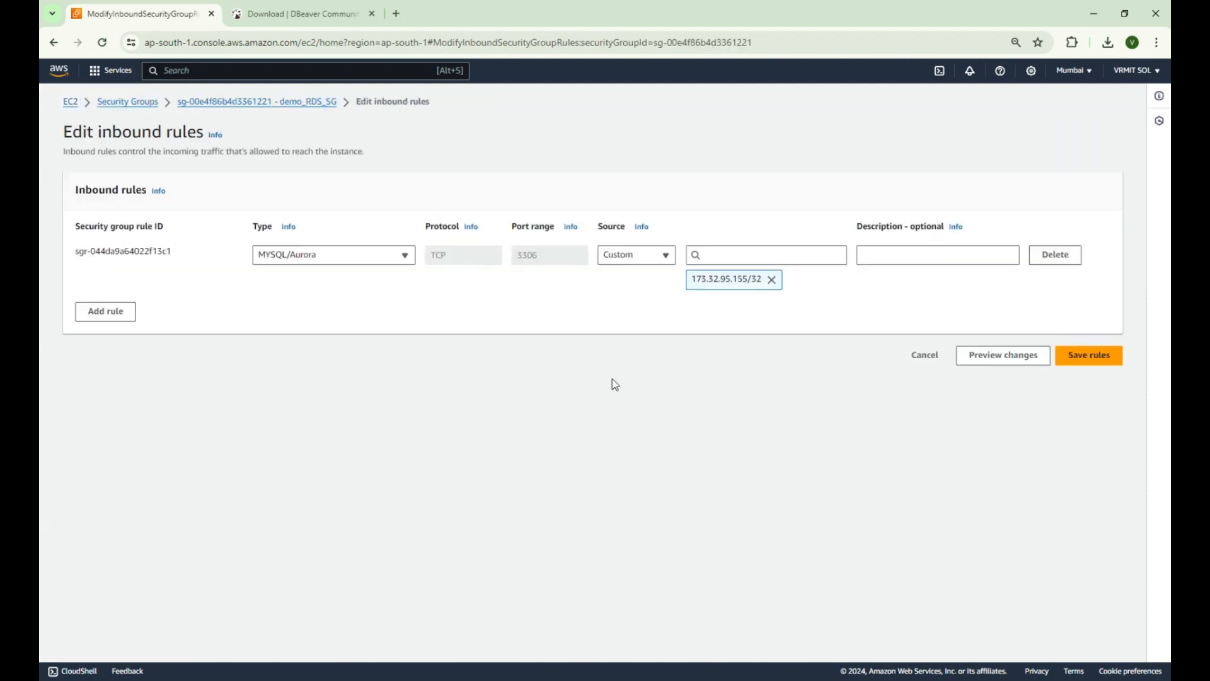
click(772, 280)
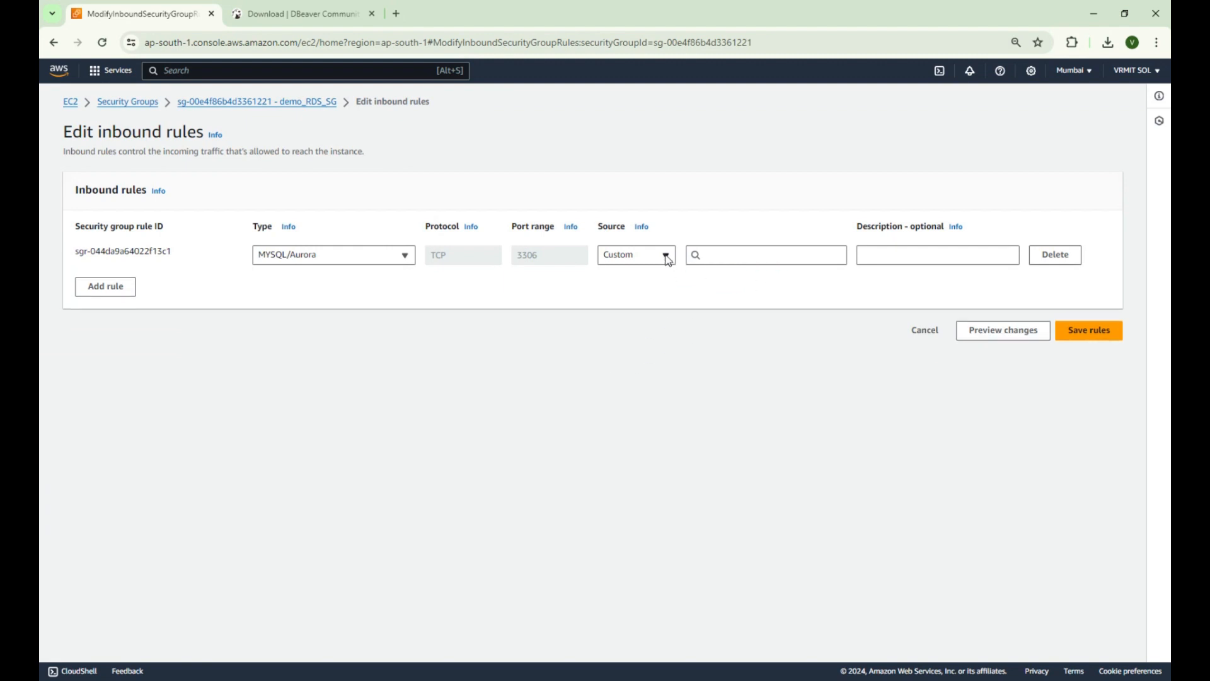
click(666, 256)
click(650, 294)
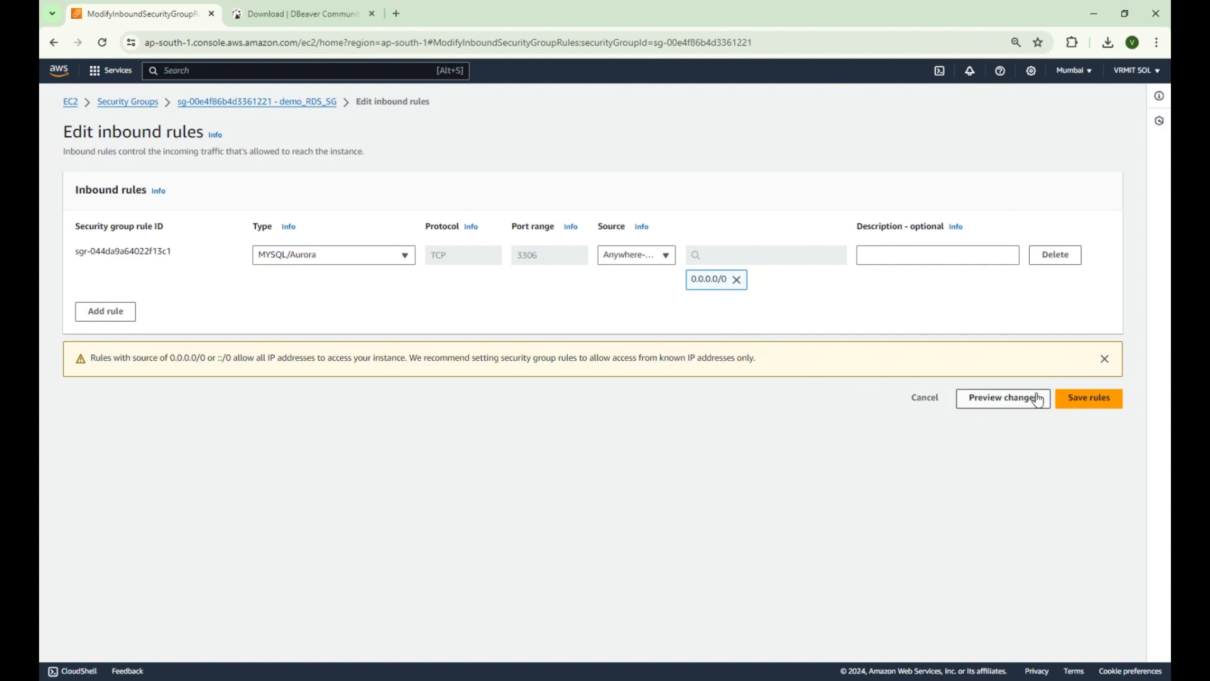
click(1082, 402)
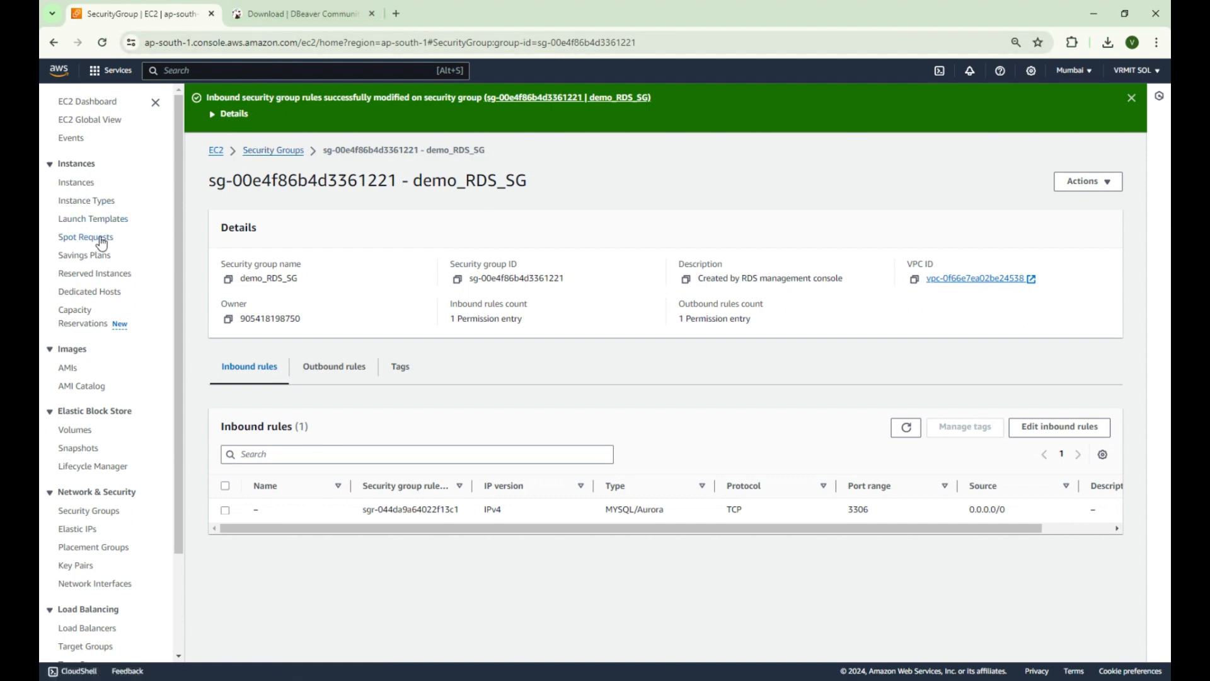
- Return from the security group to the RDS details page of database-1
click(50, 43)
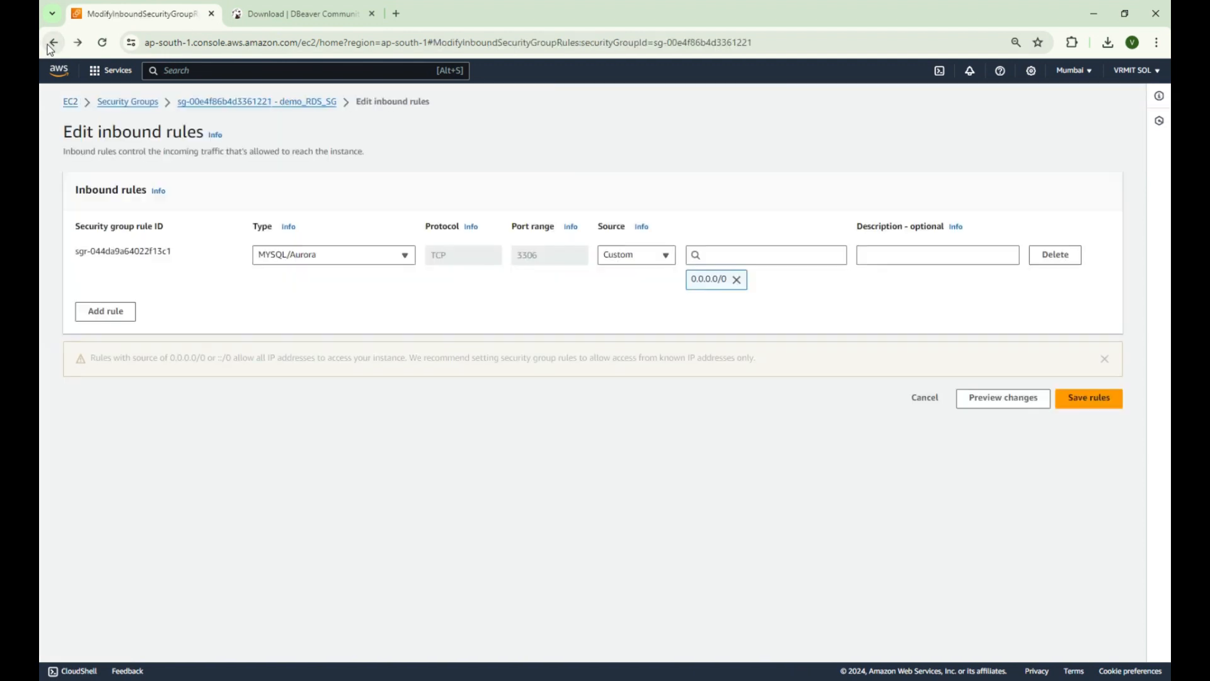
click(51, 43)
click(49, 43)
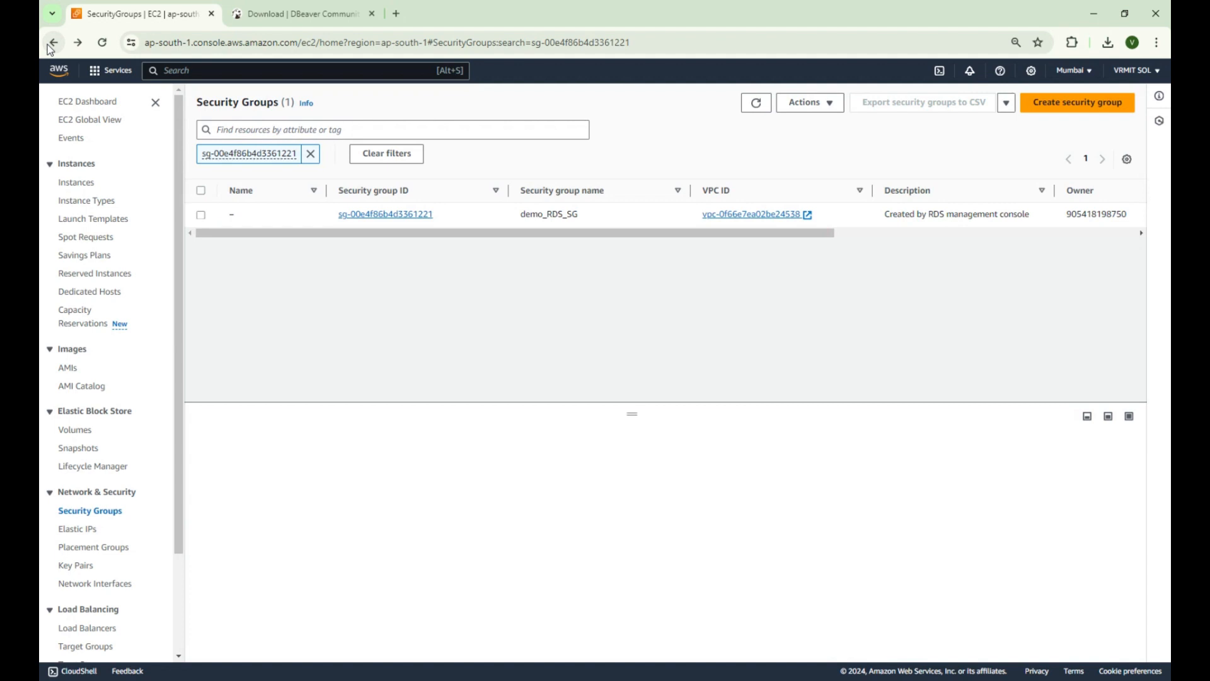
click(50, 43)
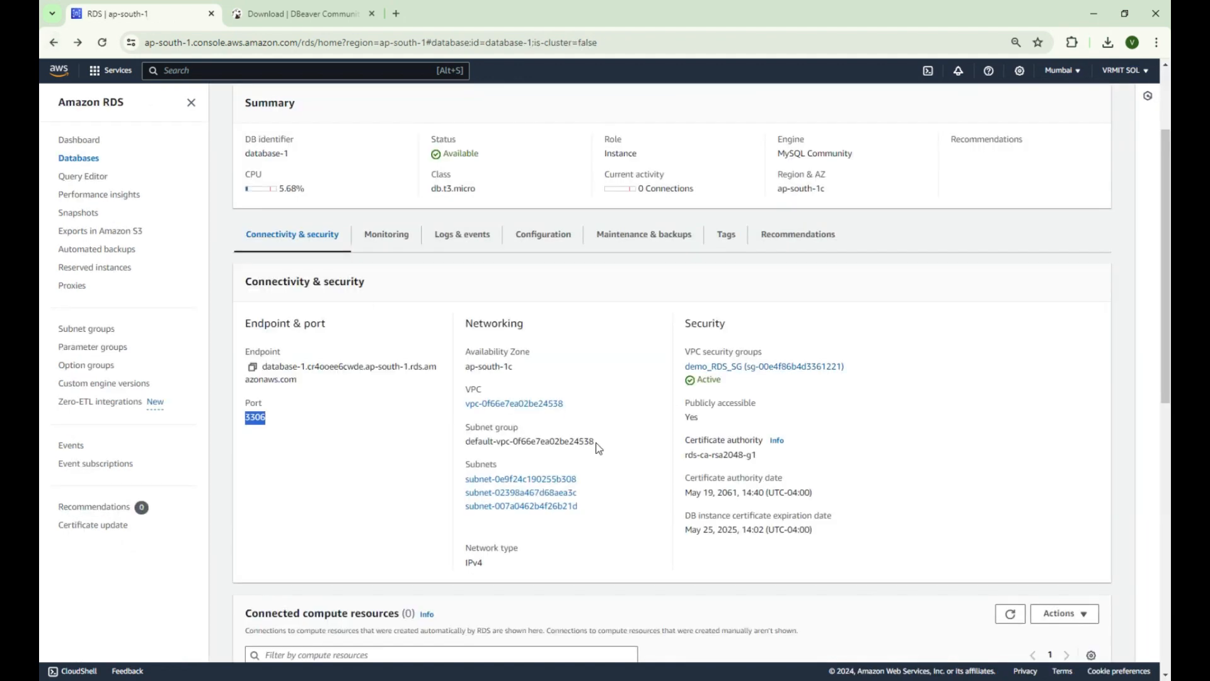
- Review the CloudWatch monitoring metrics and the instance configuration of database-1
click(386, 235)
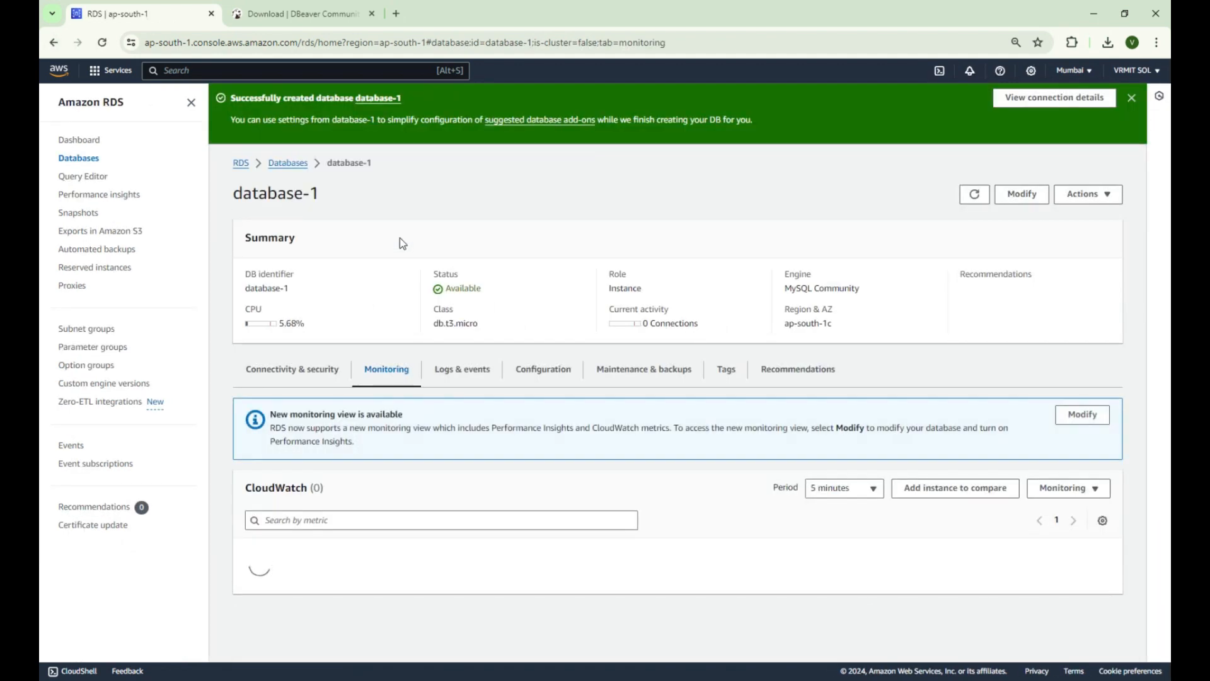
scroll(601, 452, down, 1)
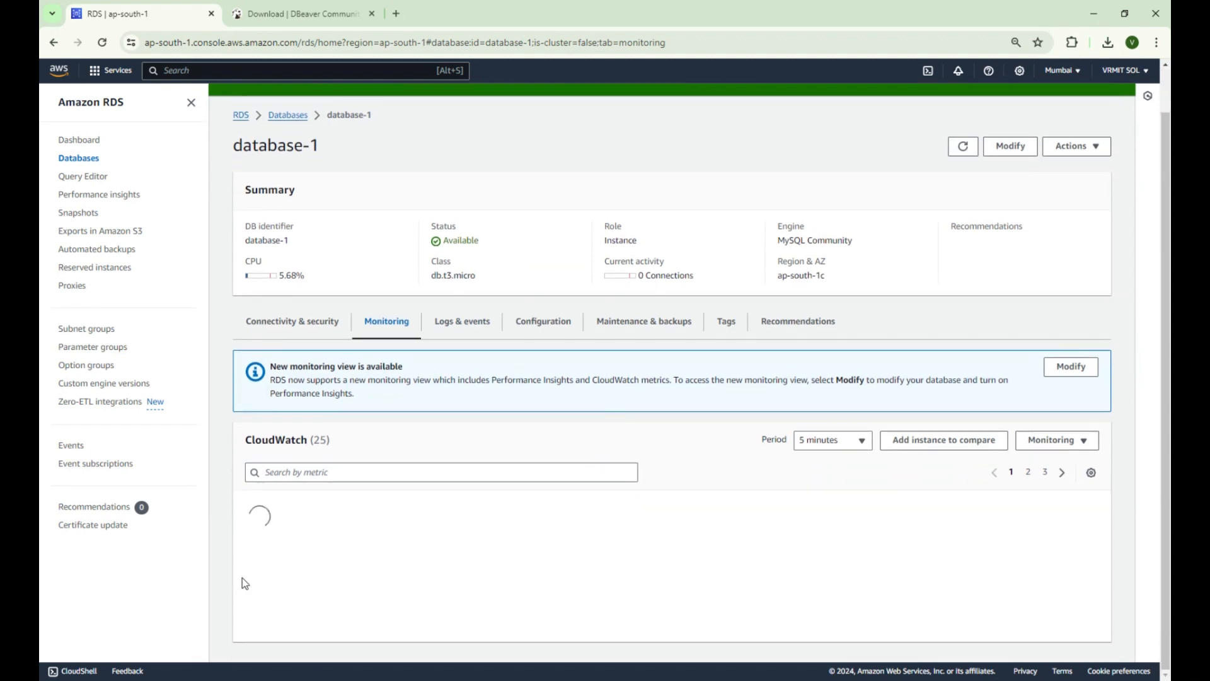
scroll(247, 573, down, 3)
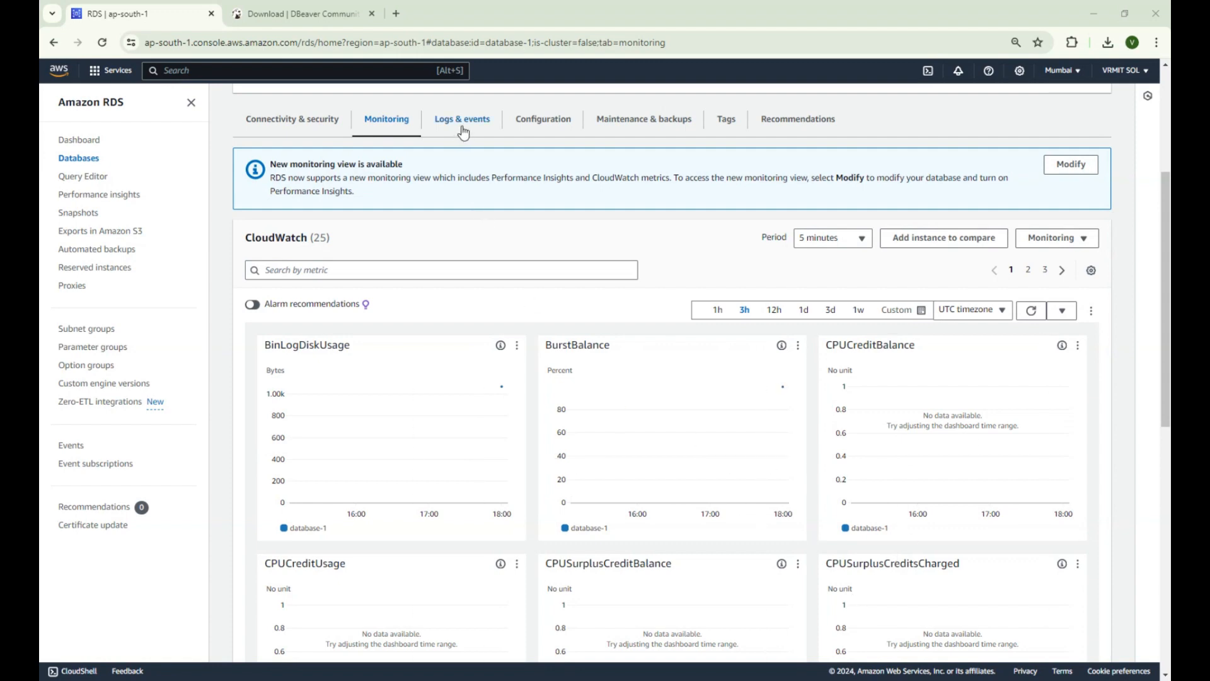
click(525, 123)
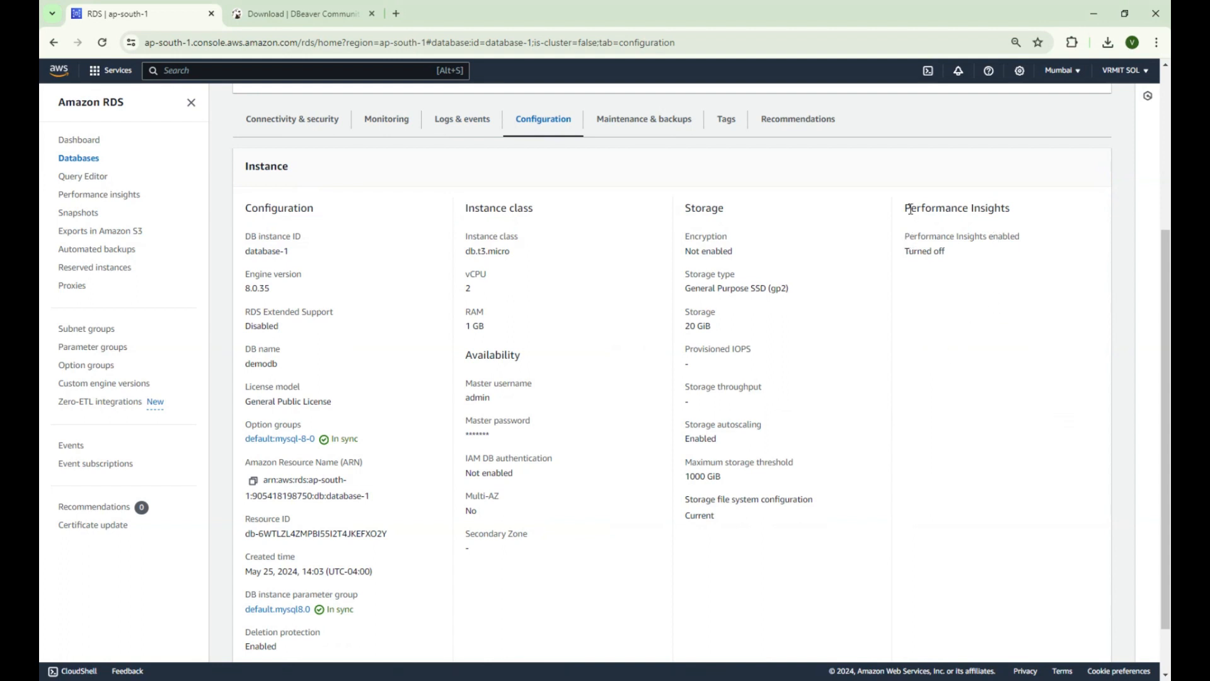
scroll(404, 231, up, 4)
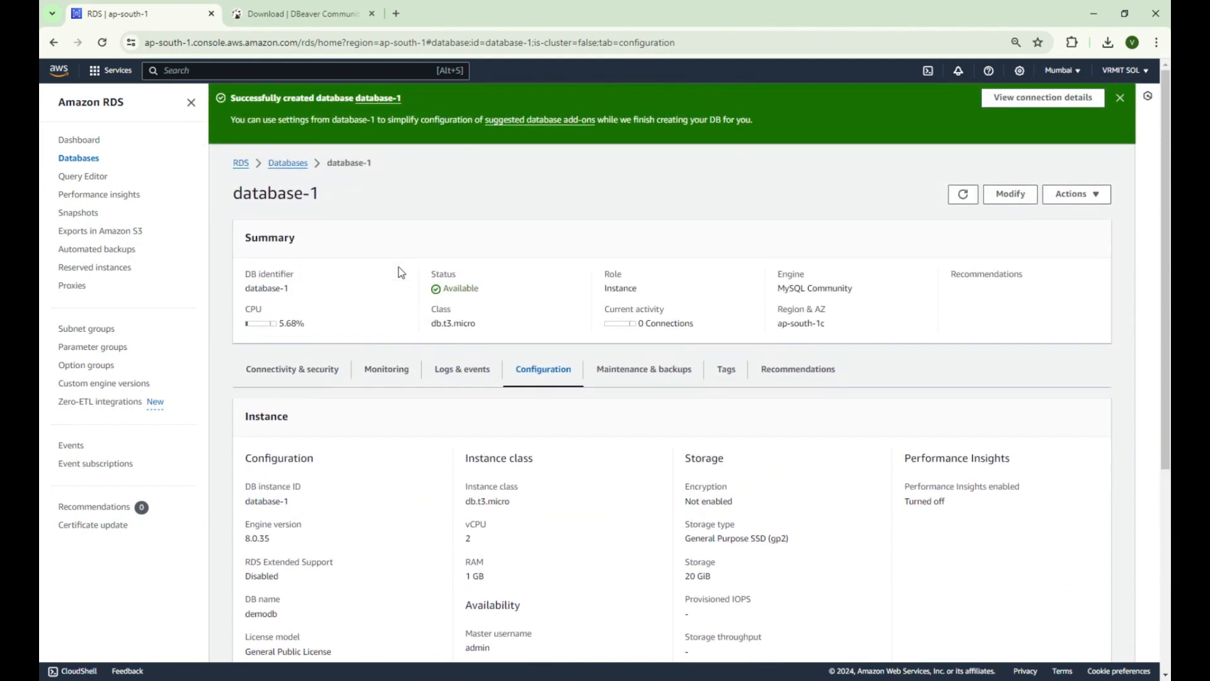
- Copy the endpoint from database-1's connectivity details, switch to DBeaver and dismiss the tip of the day
click(297, 373)
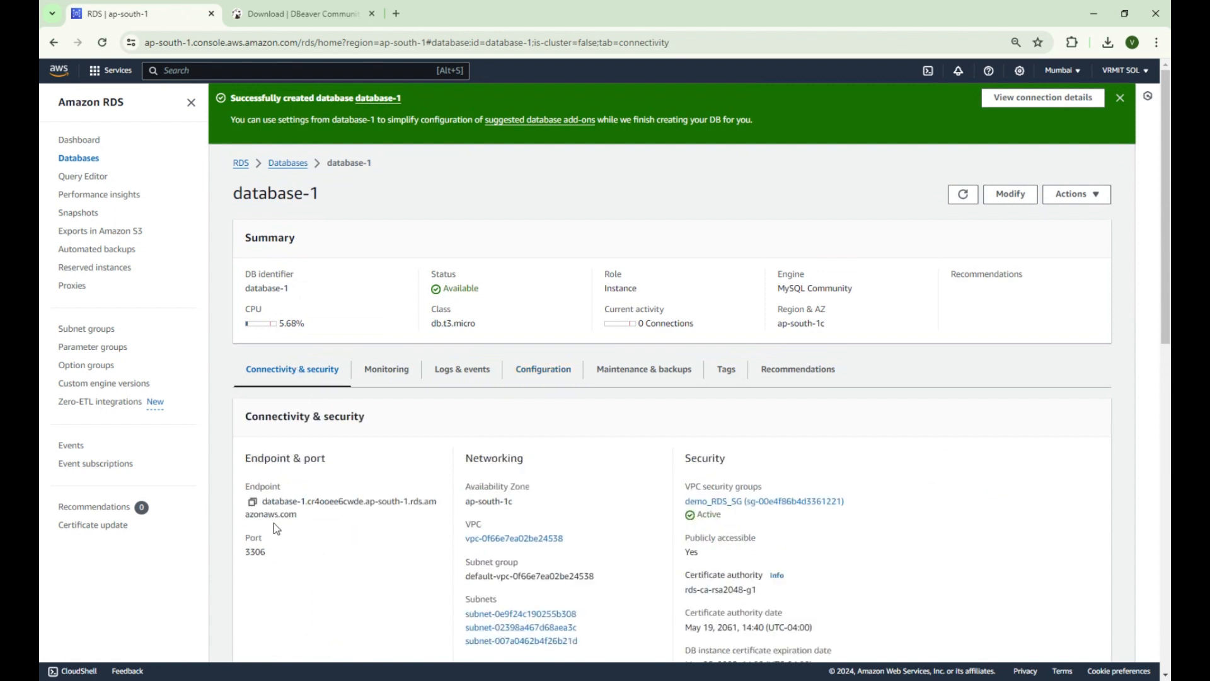
click(252, 504)
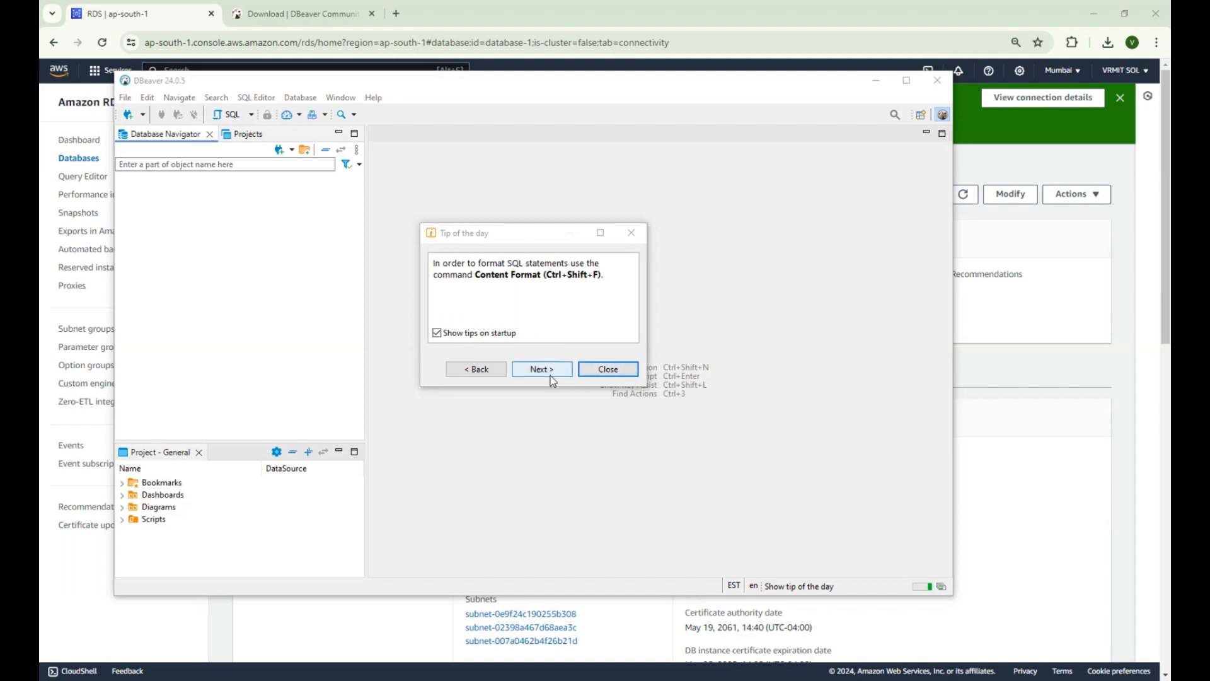
click(612, 372)
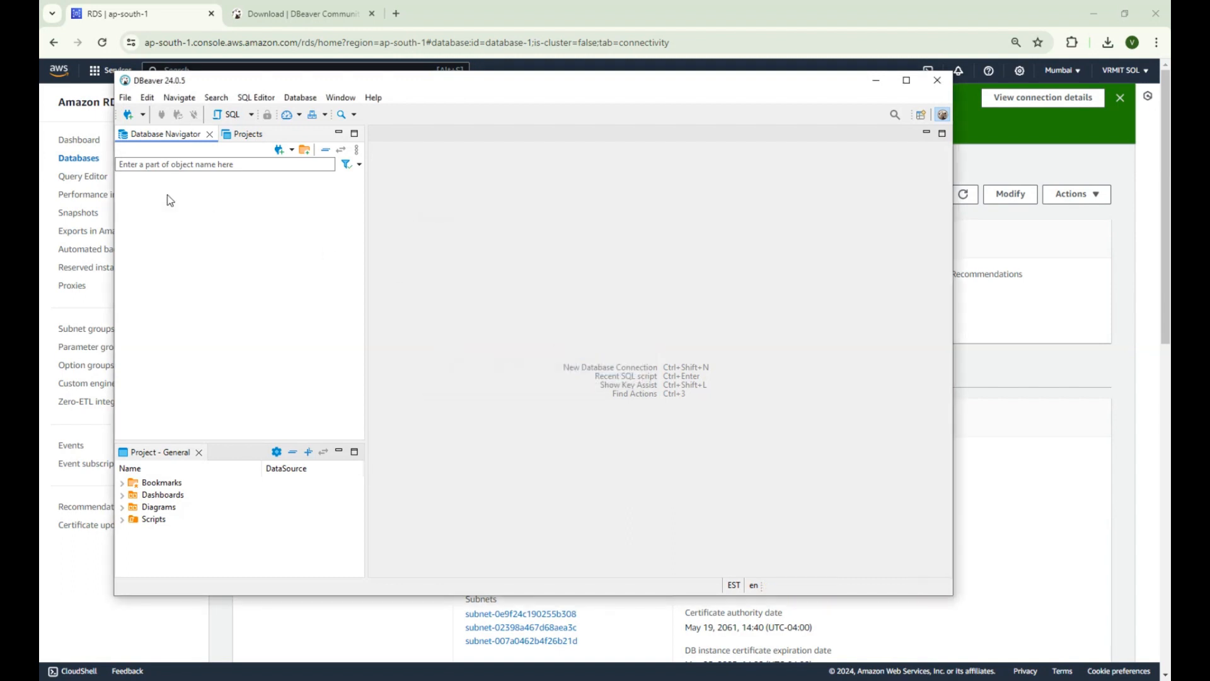
- Start a new database connection with the MySQL driver and open its connection settings
click(281, 151)
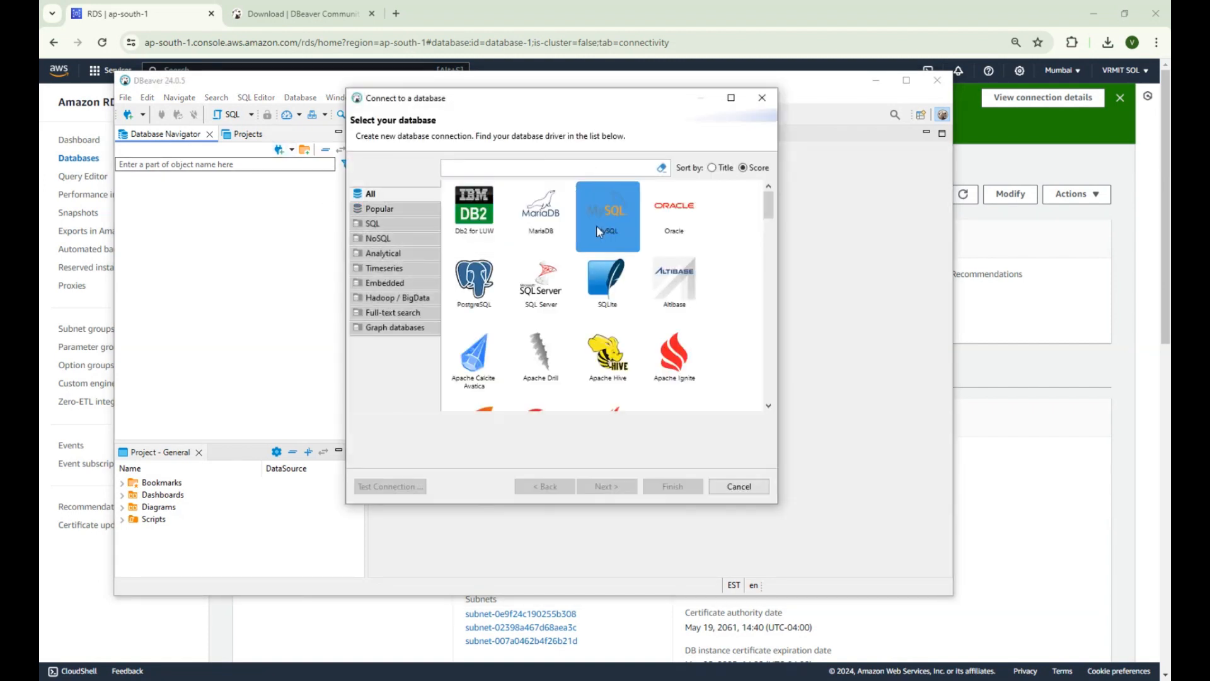
click(620, 220)
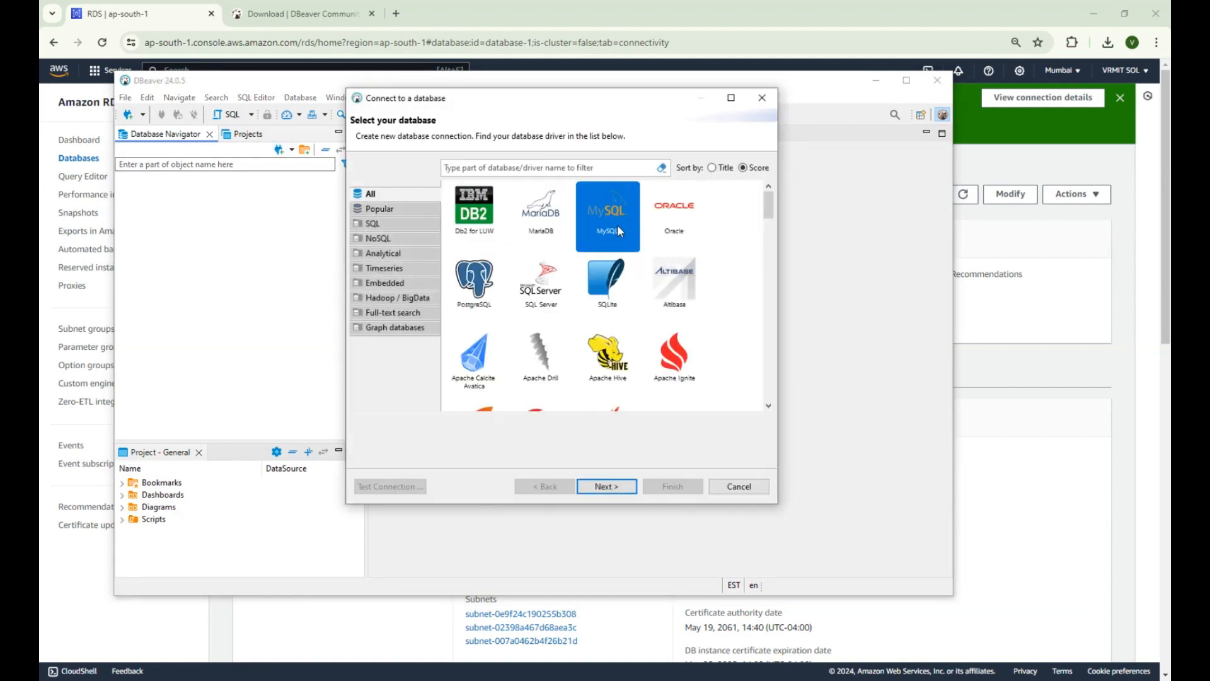
double_click(618, 225)
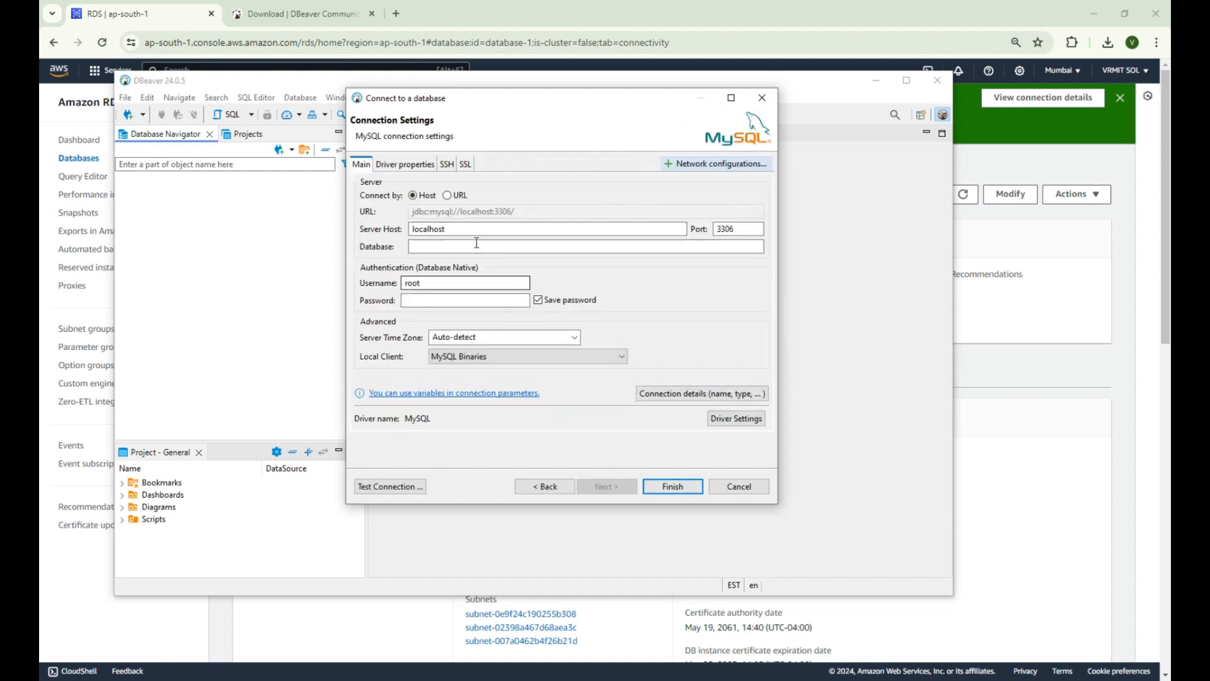
- Set the server host to database-1.cr4ooee6cwde.ap-south-1.rds.amazonaws.com and the username to admin, enter the database password and finish the connection
double_click(431, 228)
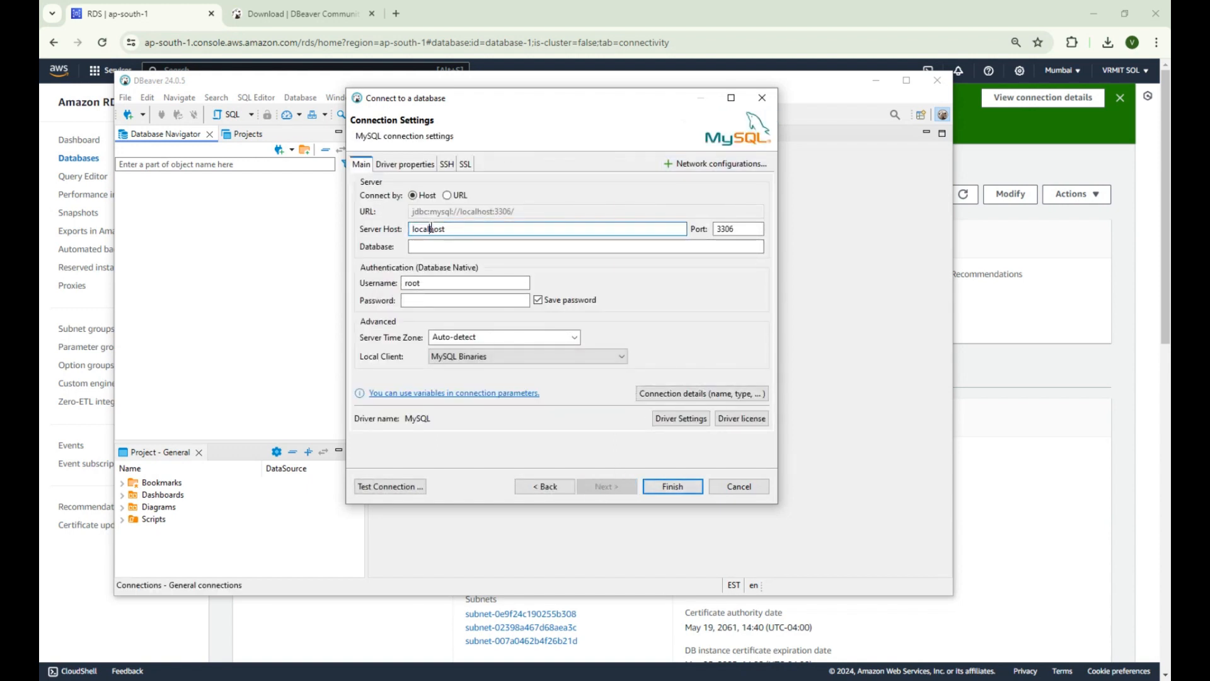
key(ctrl+v)
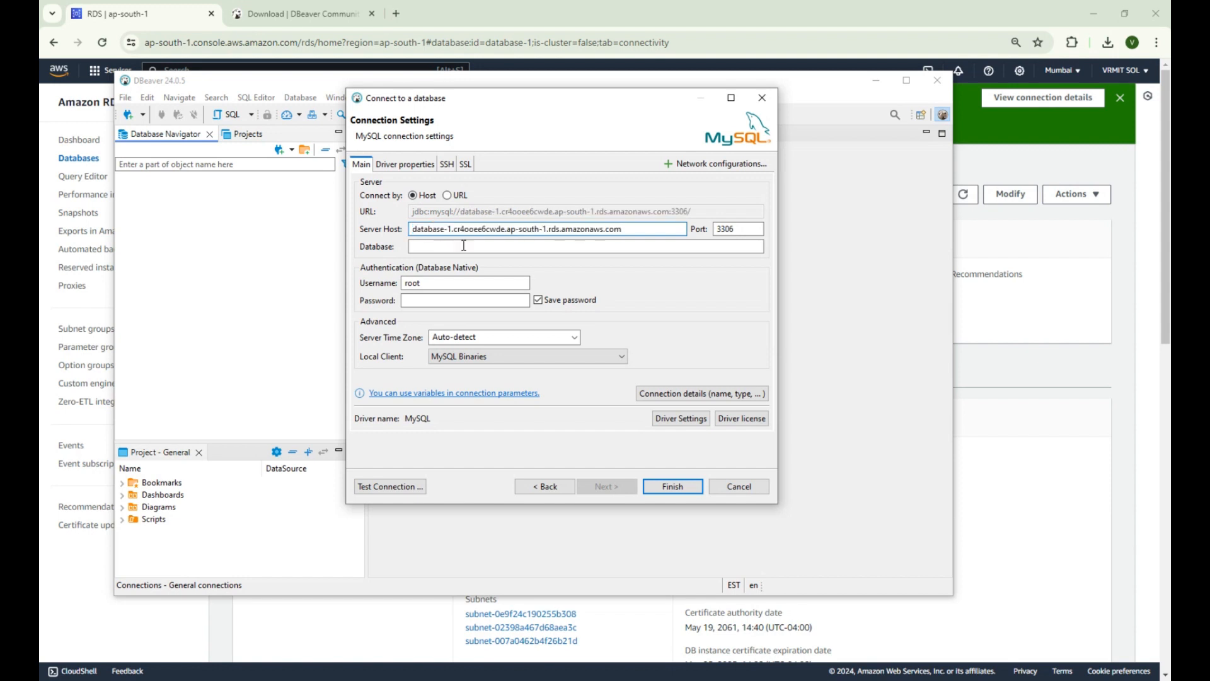
double_click(411, 282)
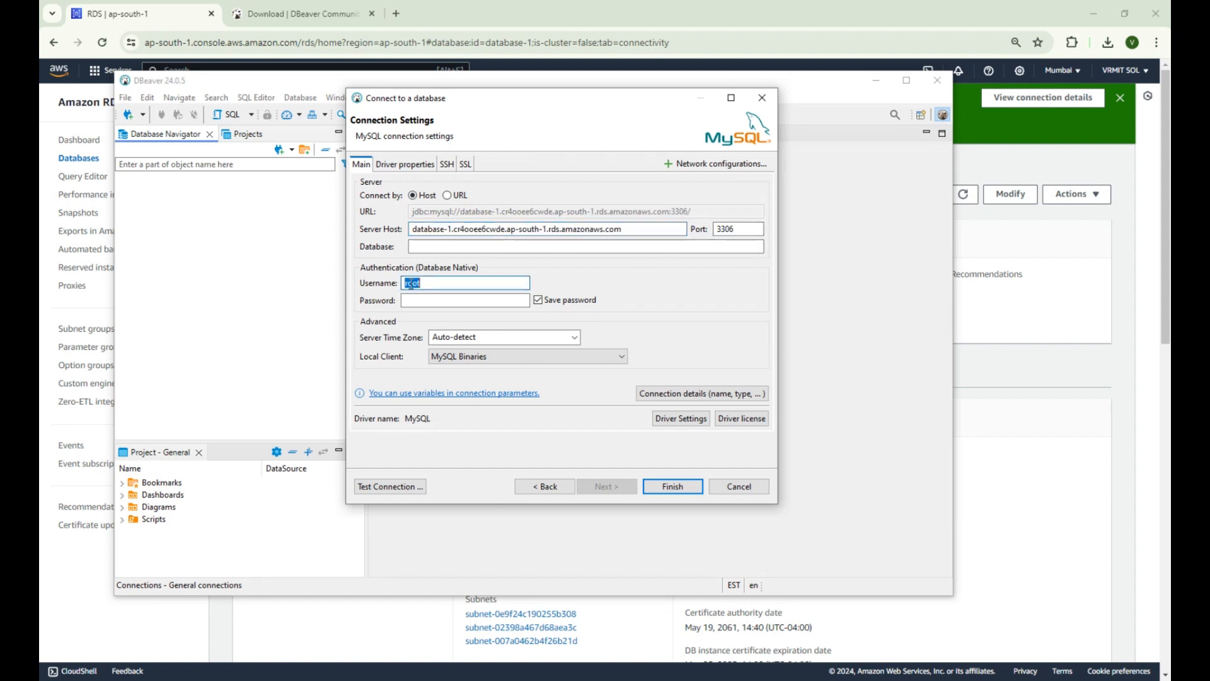
text(admin)
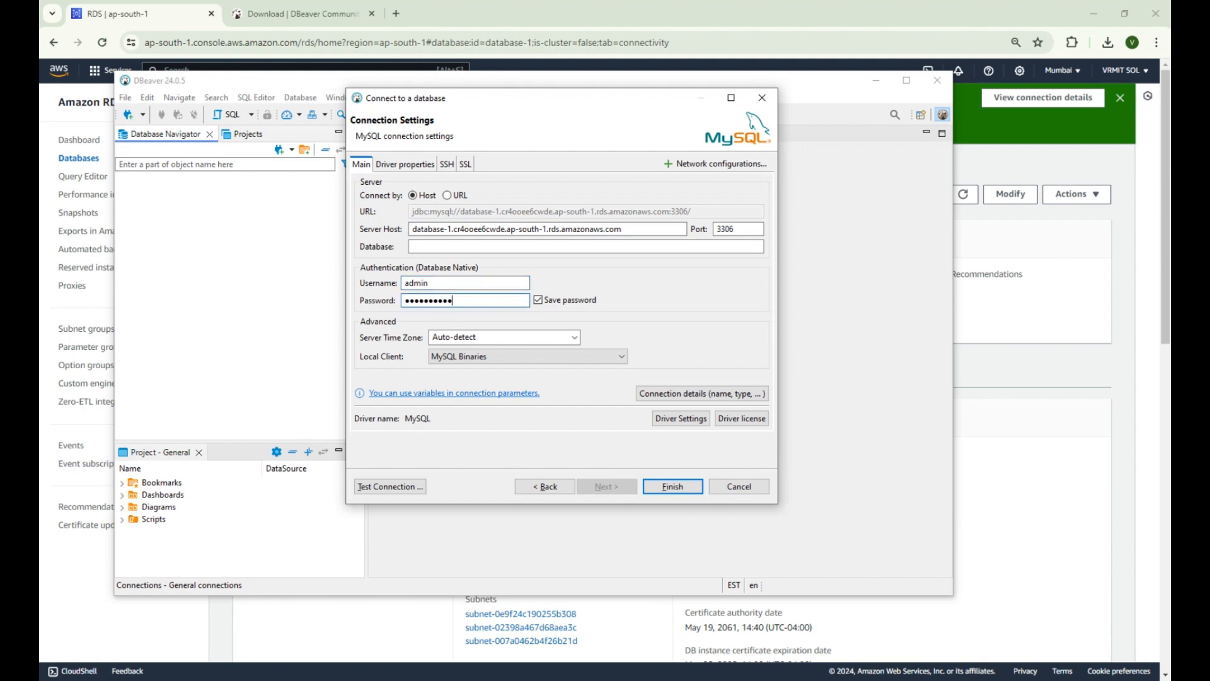
click(661, 487)
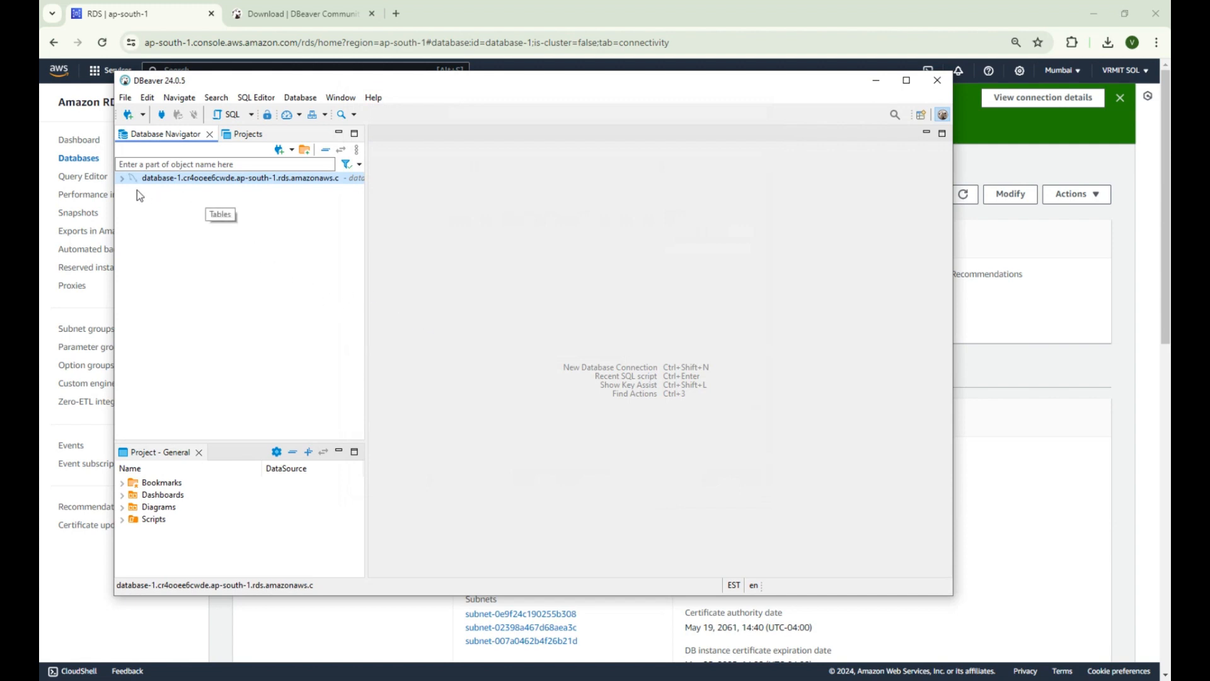
- Connect to the new RDS MySQL connection and expand its databases down to demodb
right_click(168, 180)
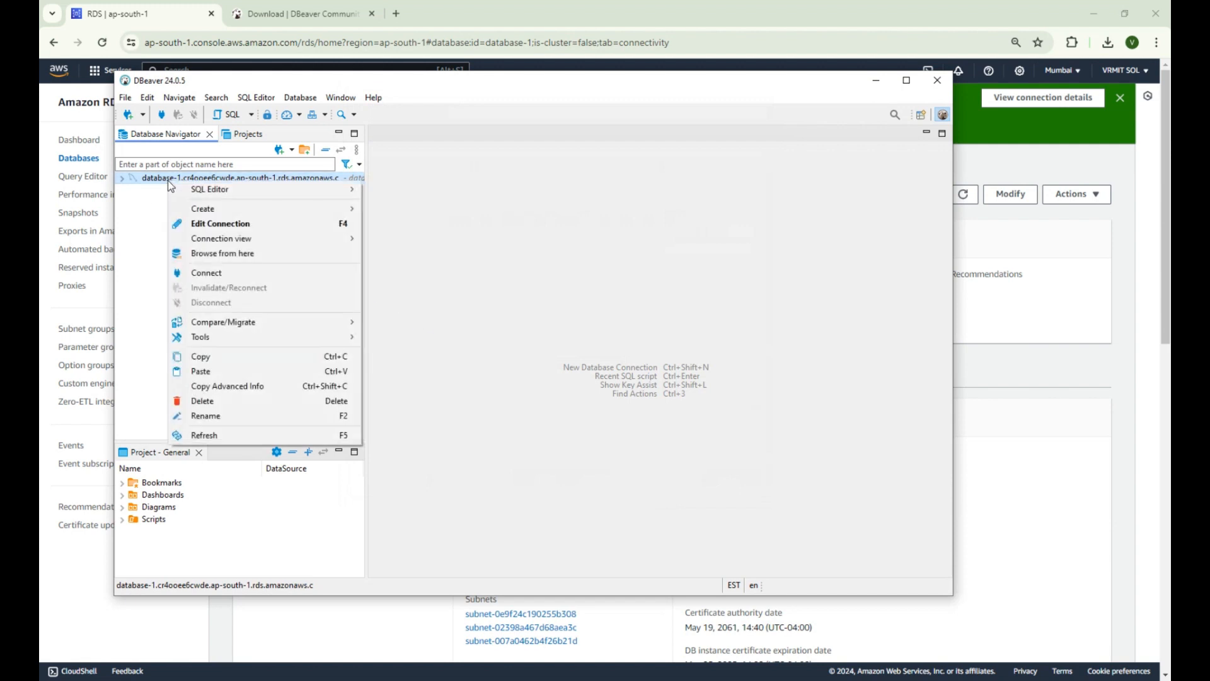
click(123, 179)
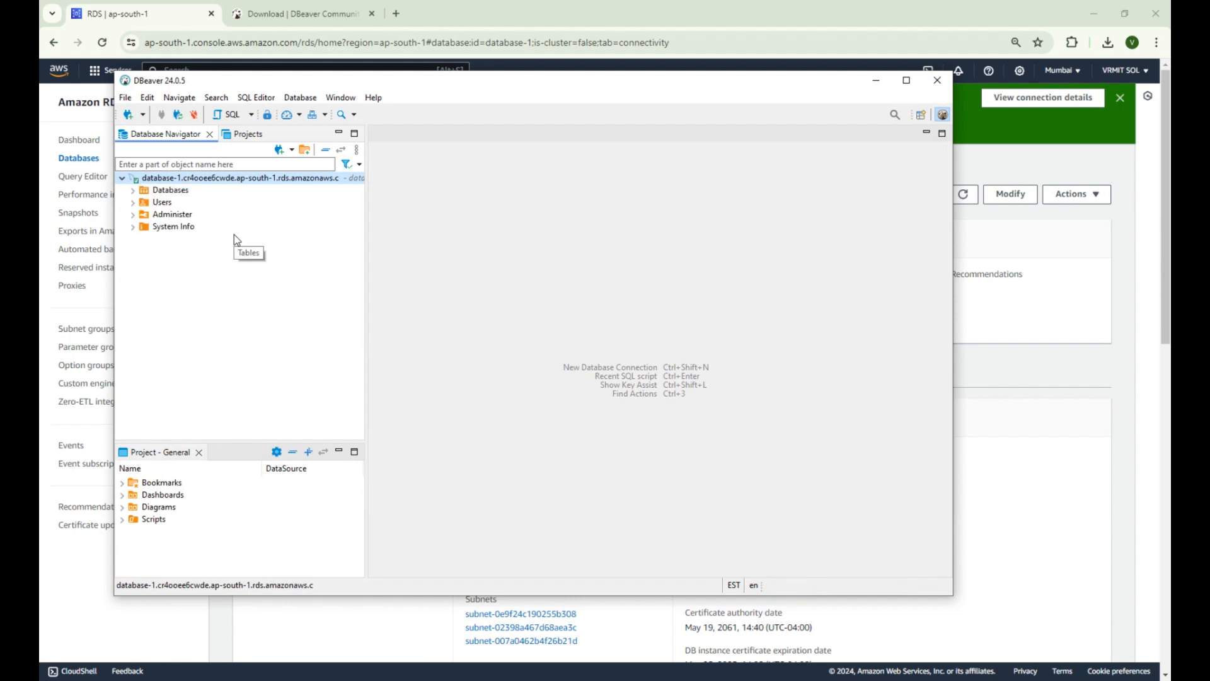
click(136, 191)
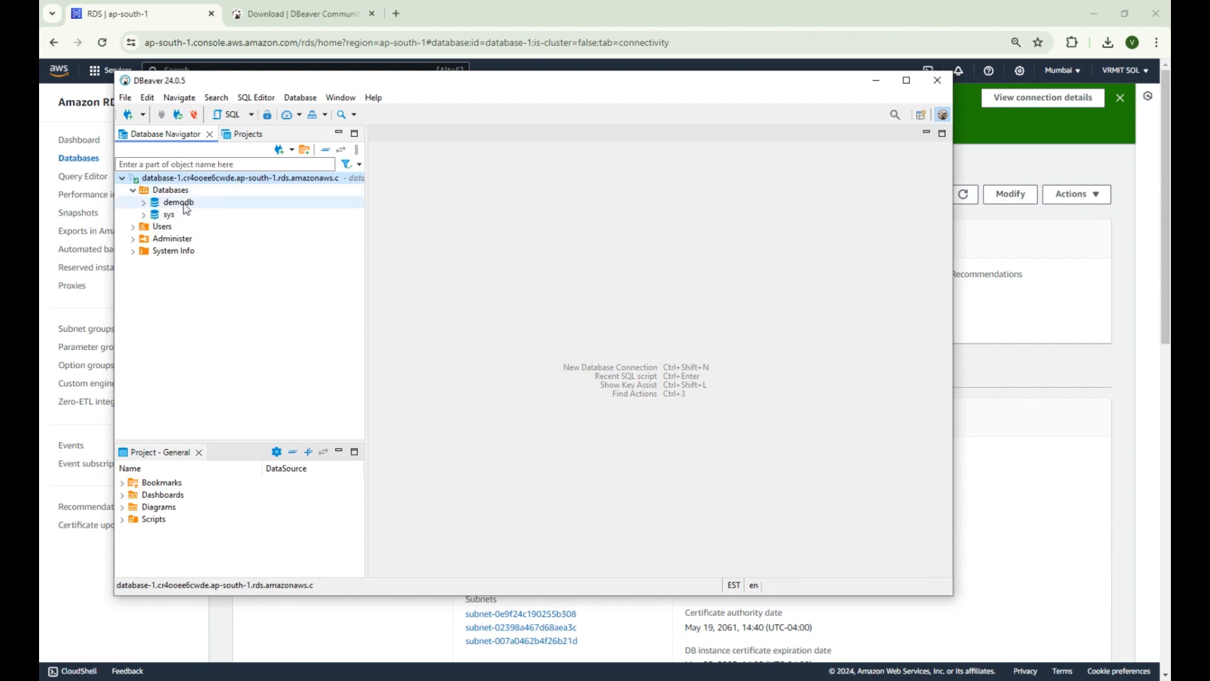
click(143, 203)
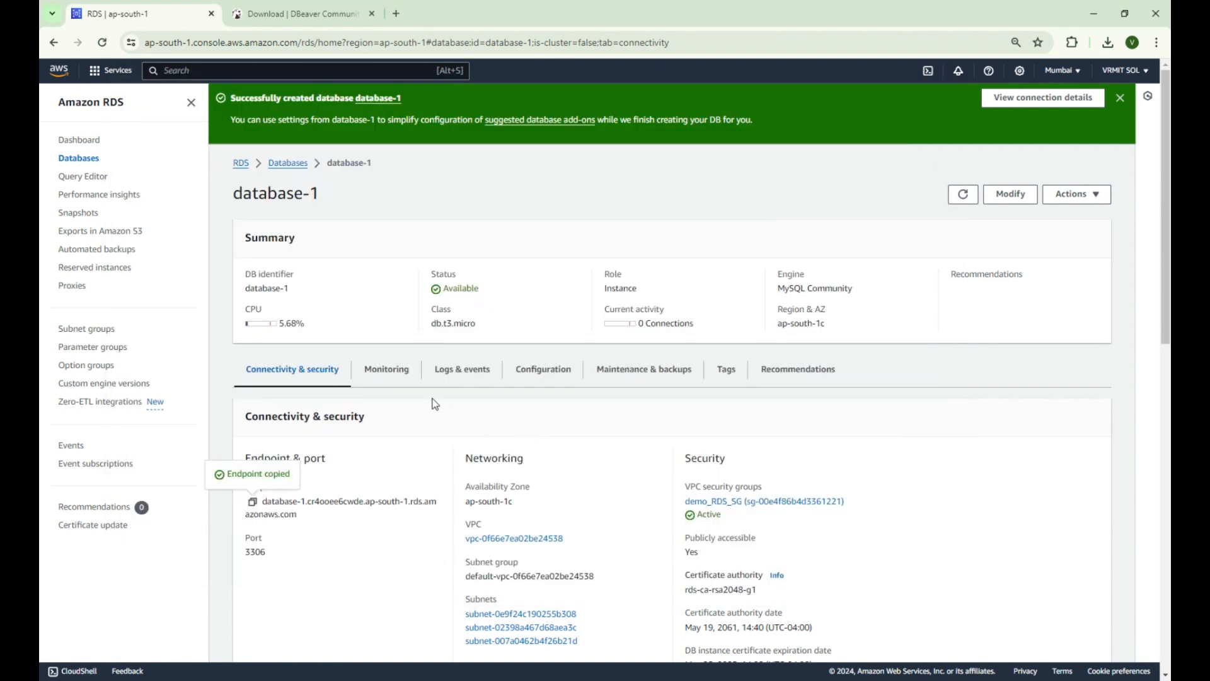
- Switch back to the Amazon RDS console, refresh the details of database-1 and view its monitoring metrics
click(960, 200)
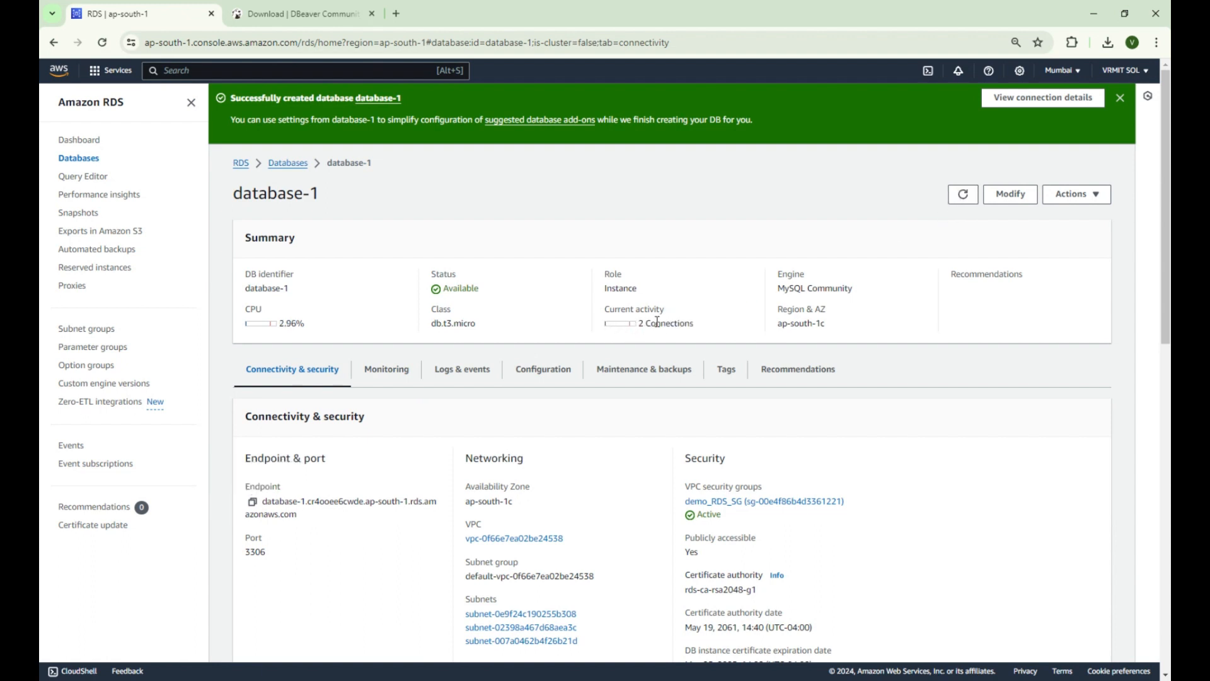
click(395, 382)
scroll(444, 398, down, 1)
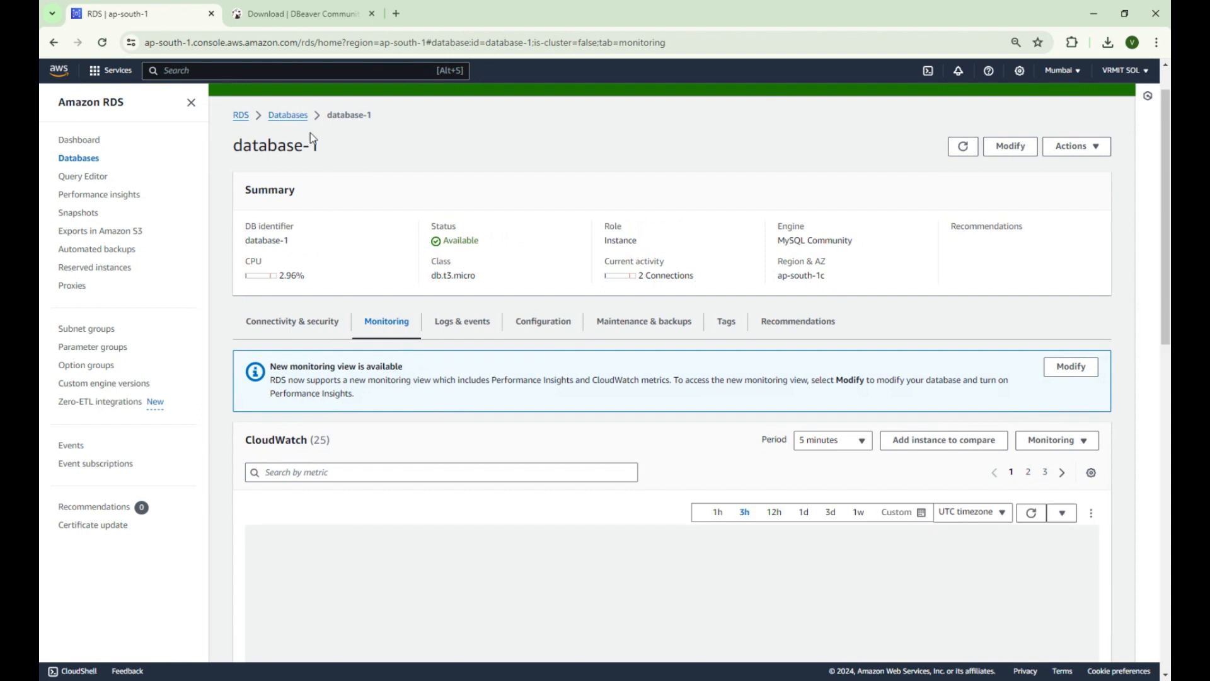
- Go to the list of RDS databases, refresh it and reopen the details of database-1
click(289, 116)
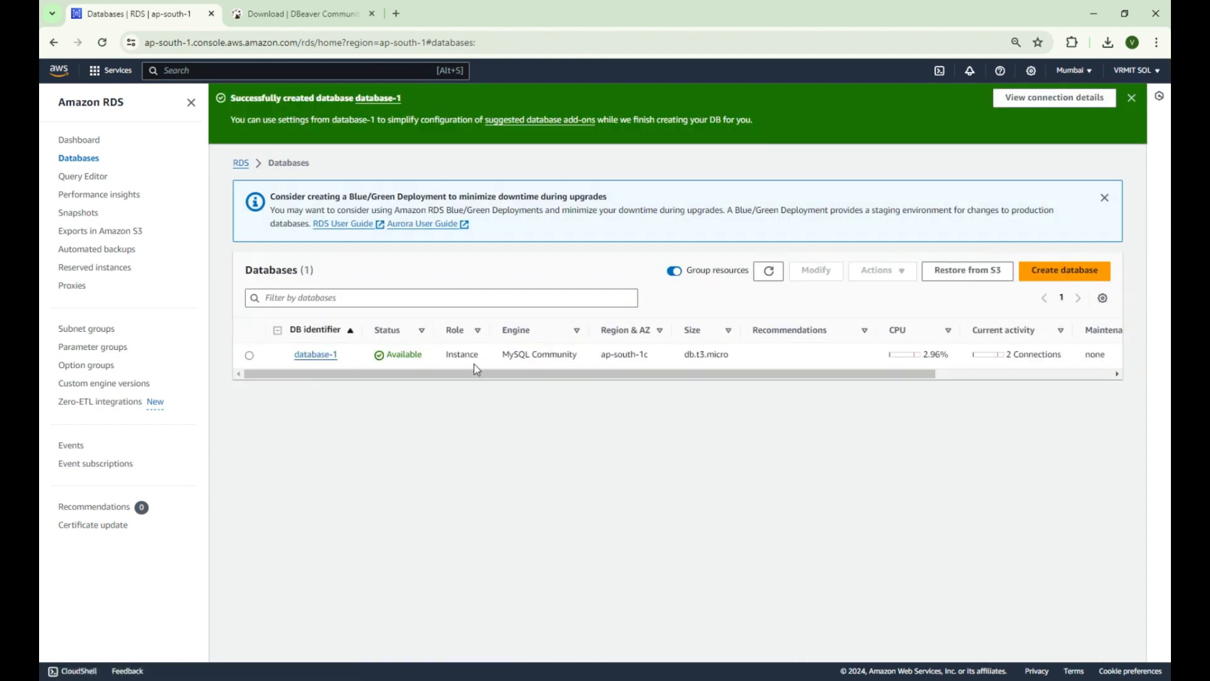
click(770, 272)
click(325, 355)
click(328, 361)
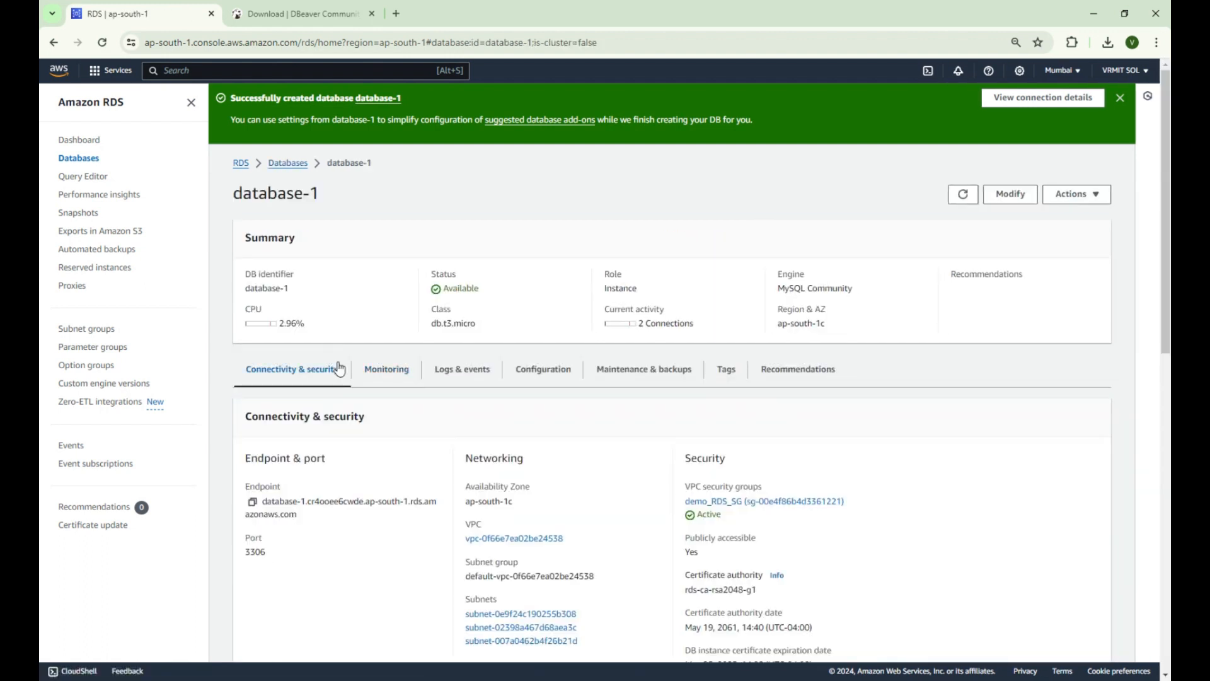
- Review the connectivity and security details of database-1, including its connected compute resources and proxies
scroll(377, 429, down, 3)
scroll(377, 427, down, 3)
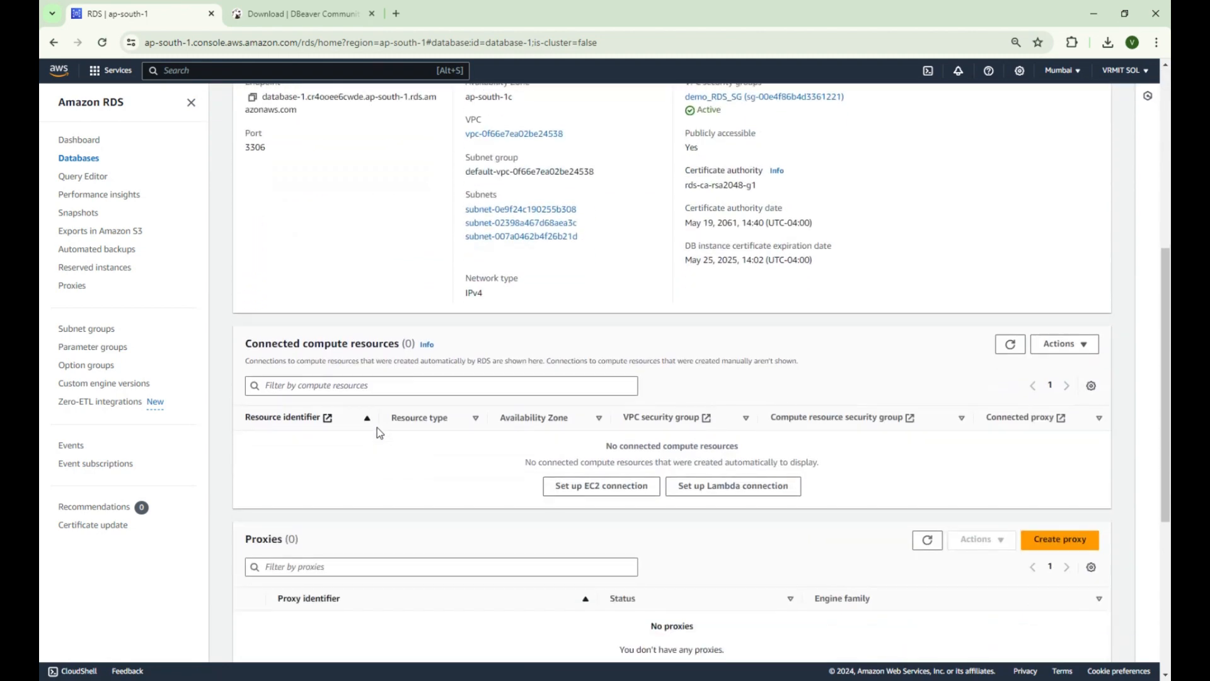
scroll(378, 432, up, 1)
scroll(378, 432, up, 4)
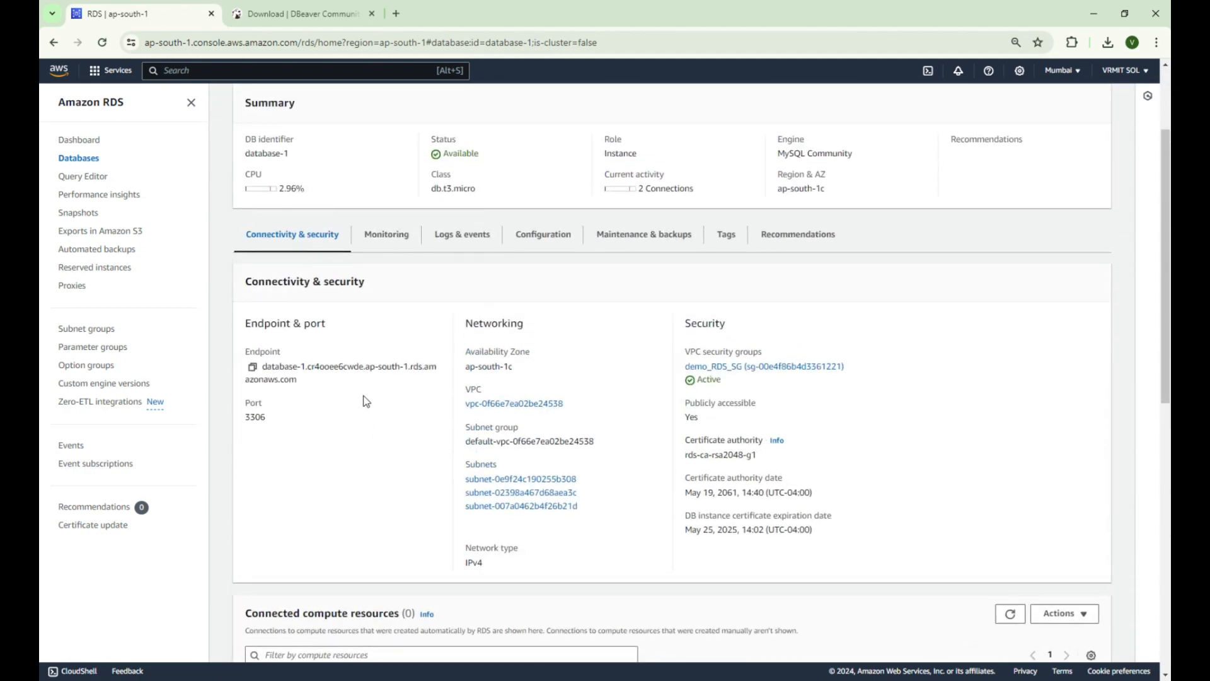
- View the monitoring data of database-1 and look through its CloudWatch metric graphs
click(395, 240)
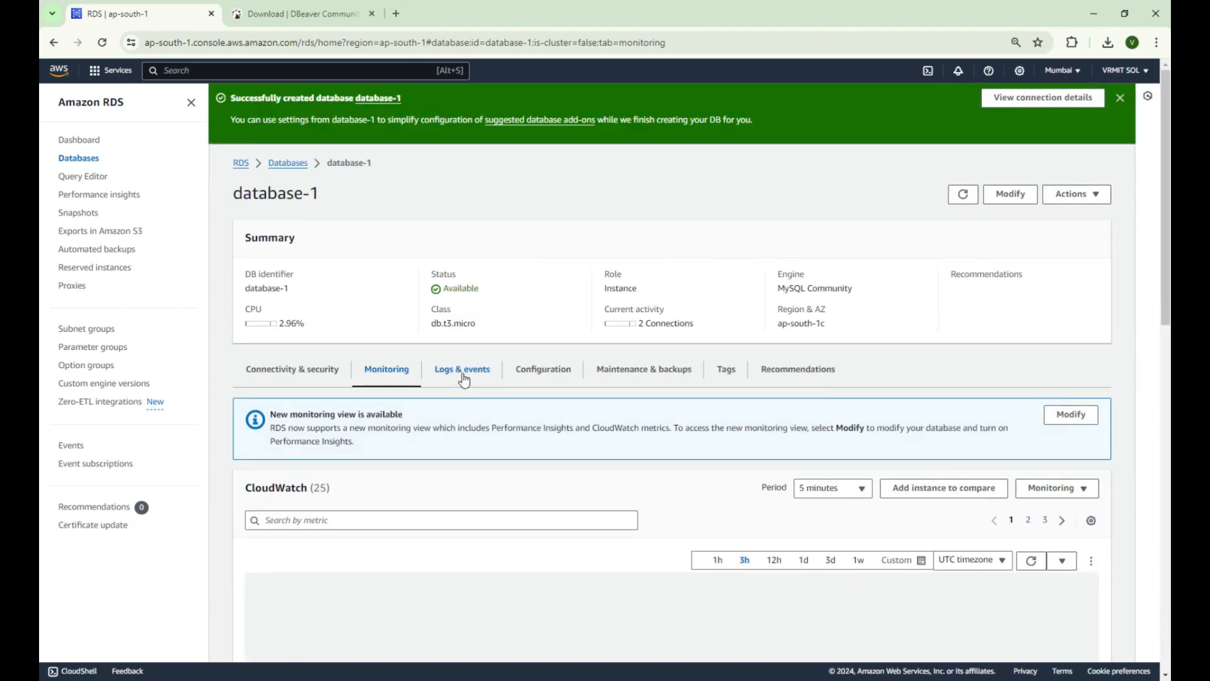
scroll(503, 424, down, 4)
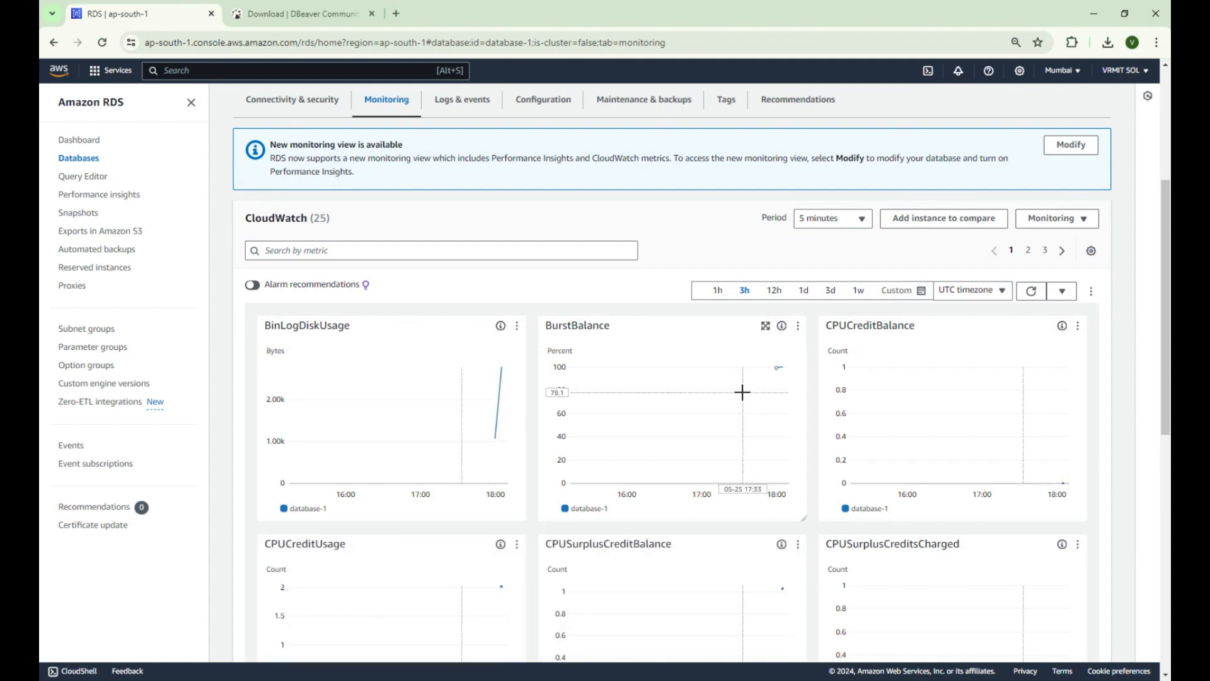
scroll(742, 394, down, 2)
scroll(745, 398, down, 3)
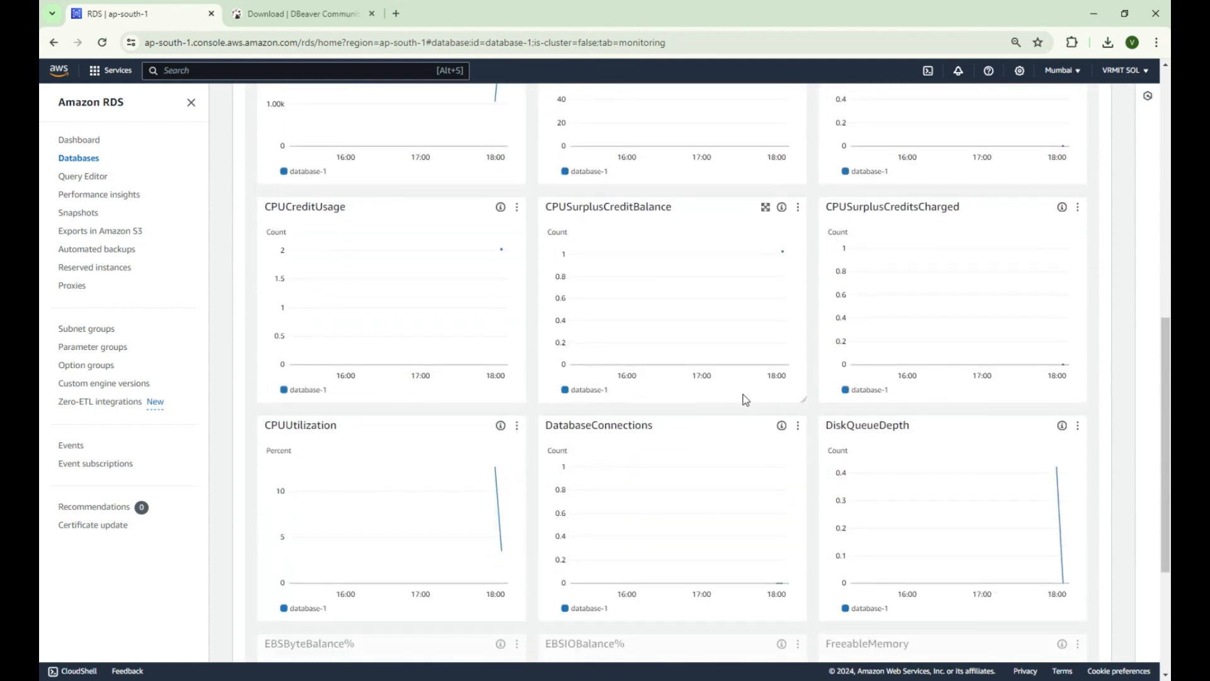
scroll(744, 397, down, 4)
scroll(743, 394, up, 10)
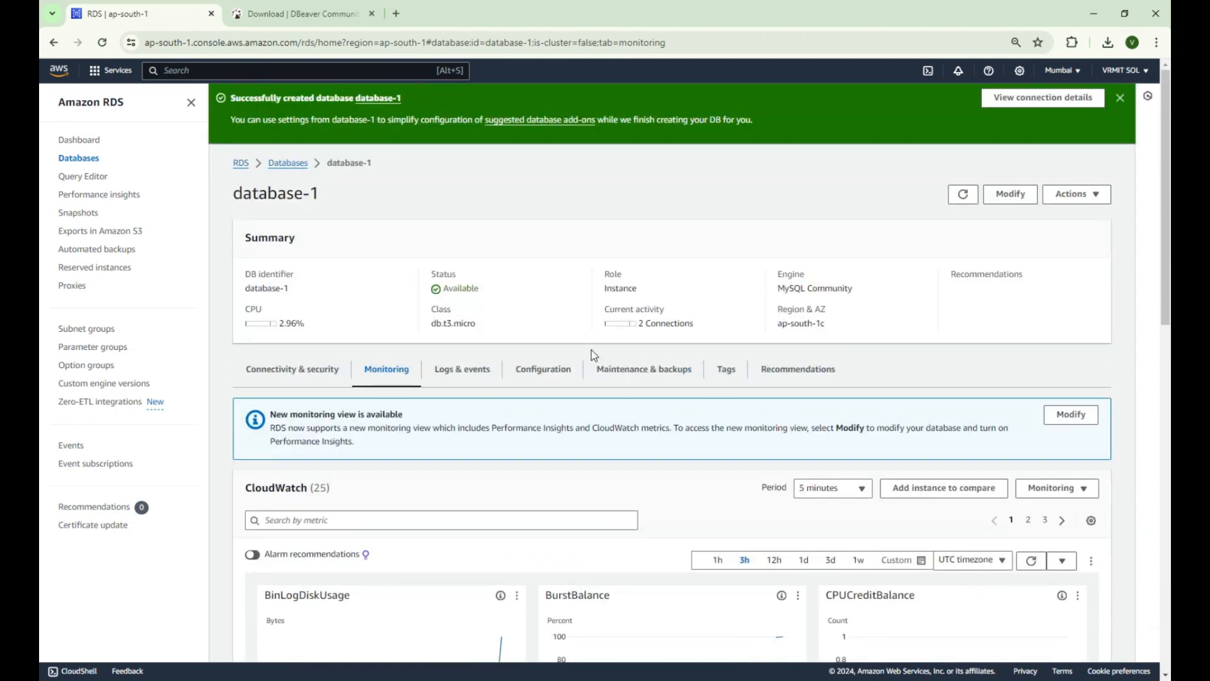
- Check and refresh the recent events of database-1, and view its instance configuration
click(477, 370)
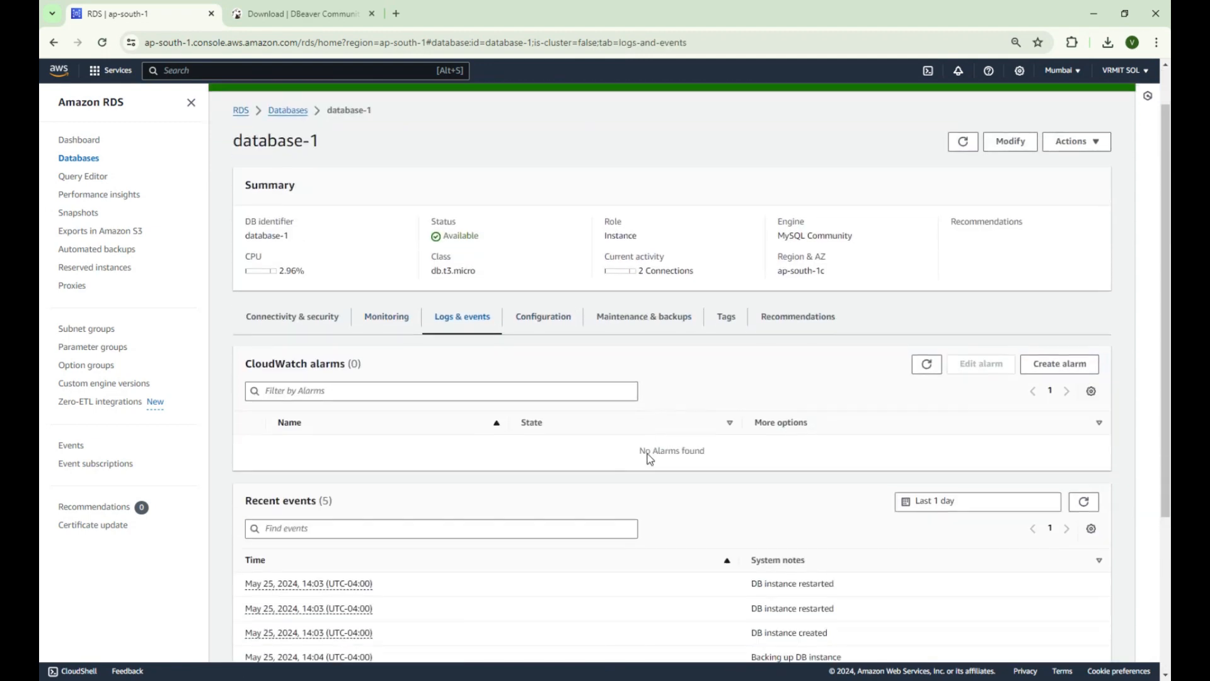
scroll(649, 459, down, 1)
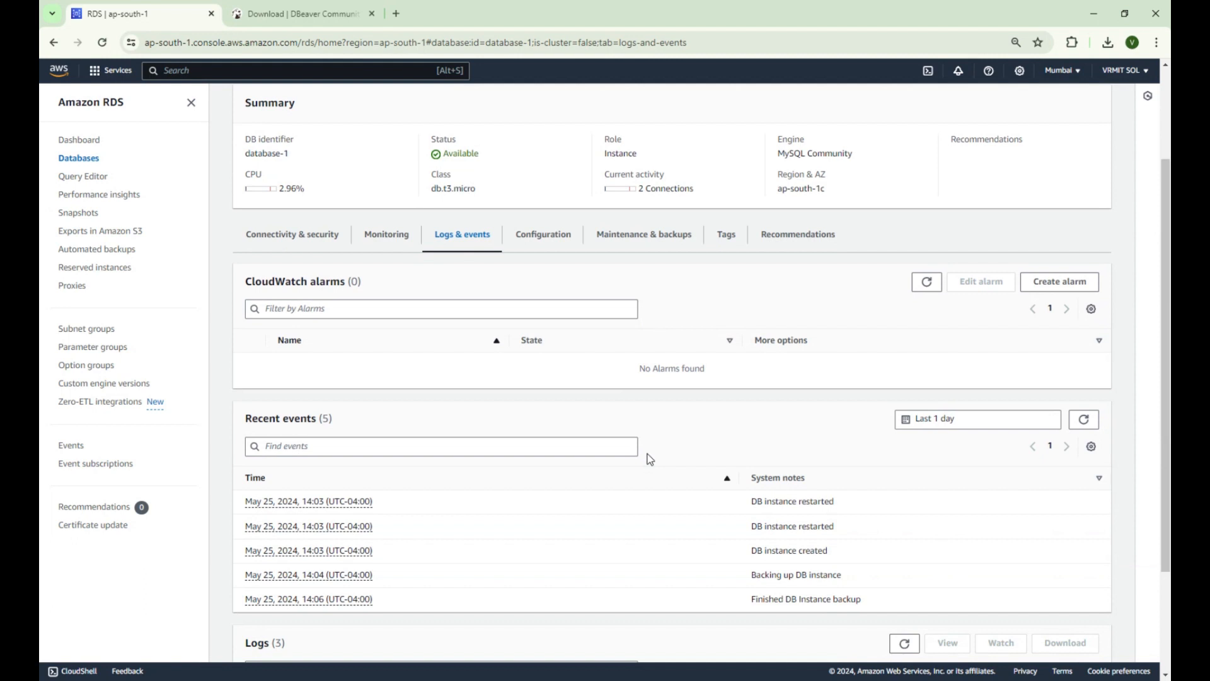
click(1081, 421)
click(558, 245)
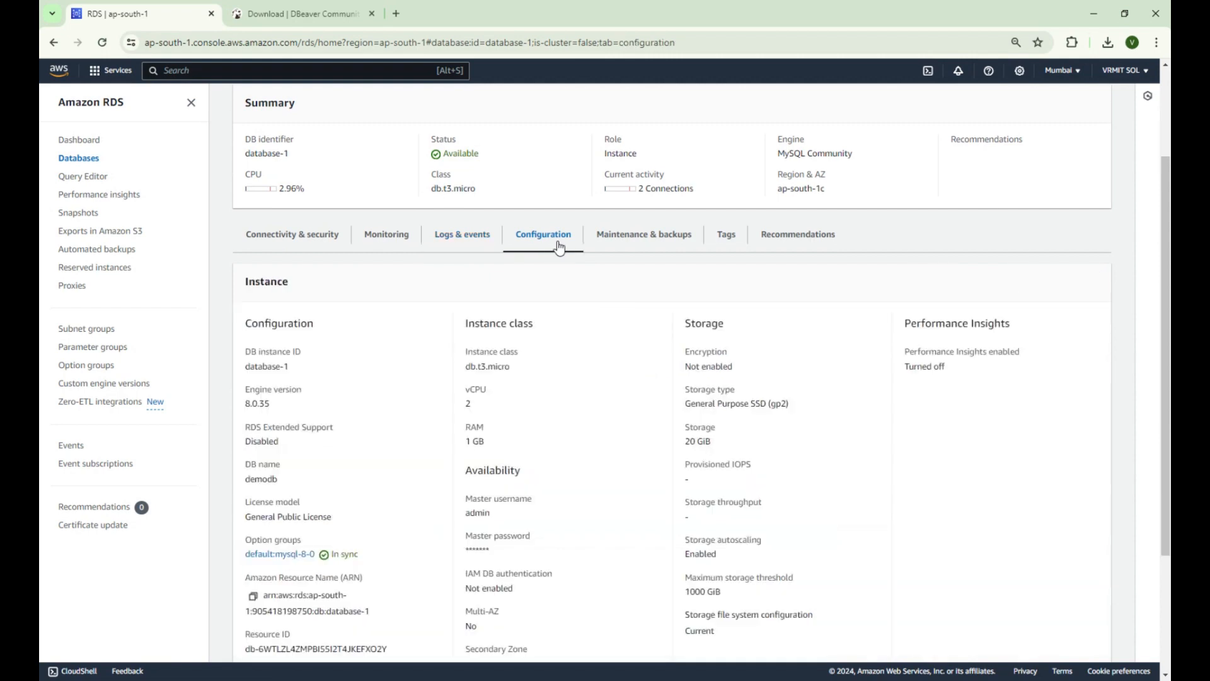
scroll(577, 329, up, 2)
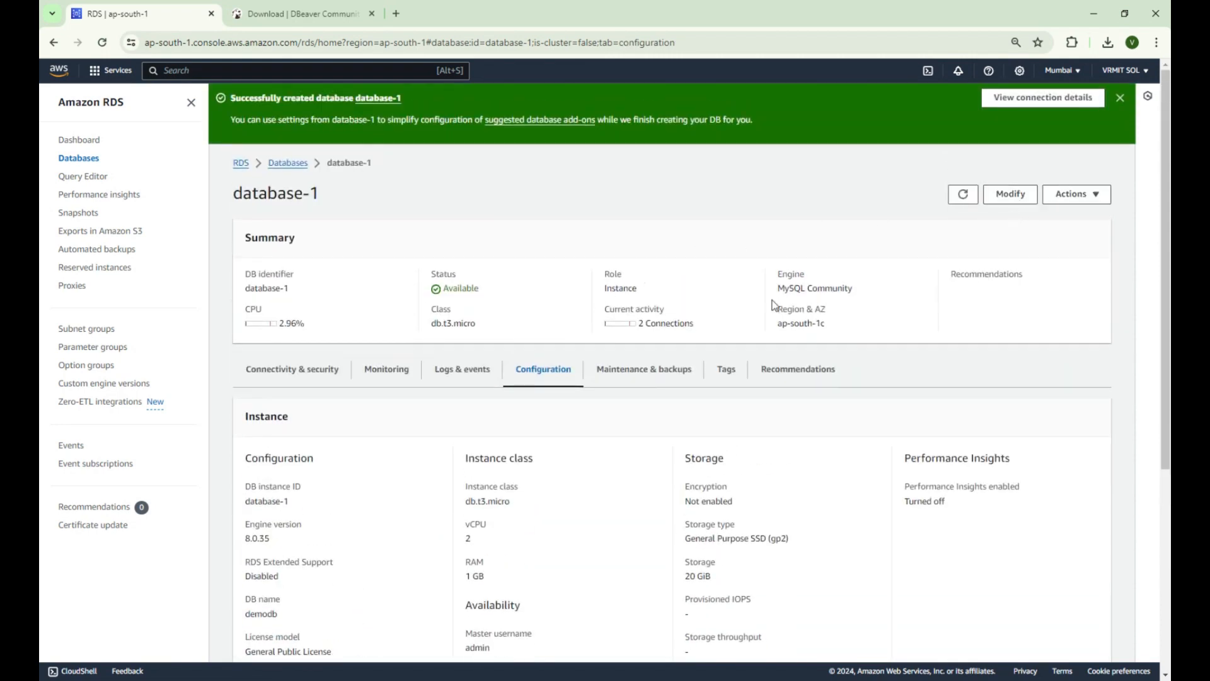
- Return to the list of databases, select database-1 and try to delete it
click(295, 165)
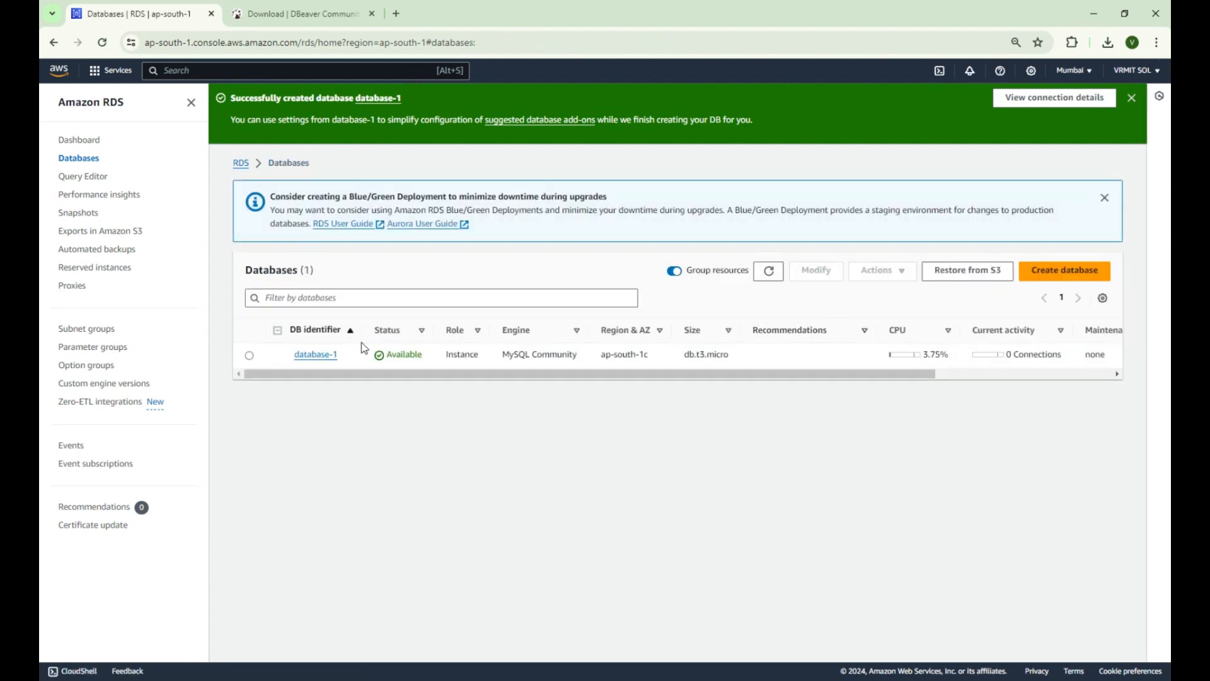
click(249, 355)
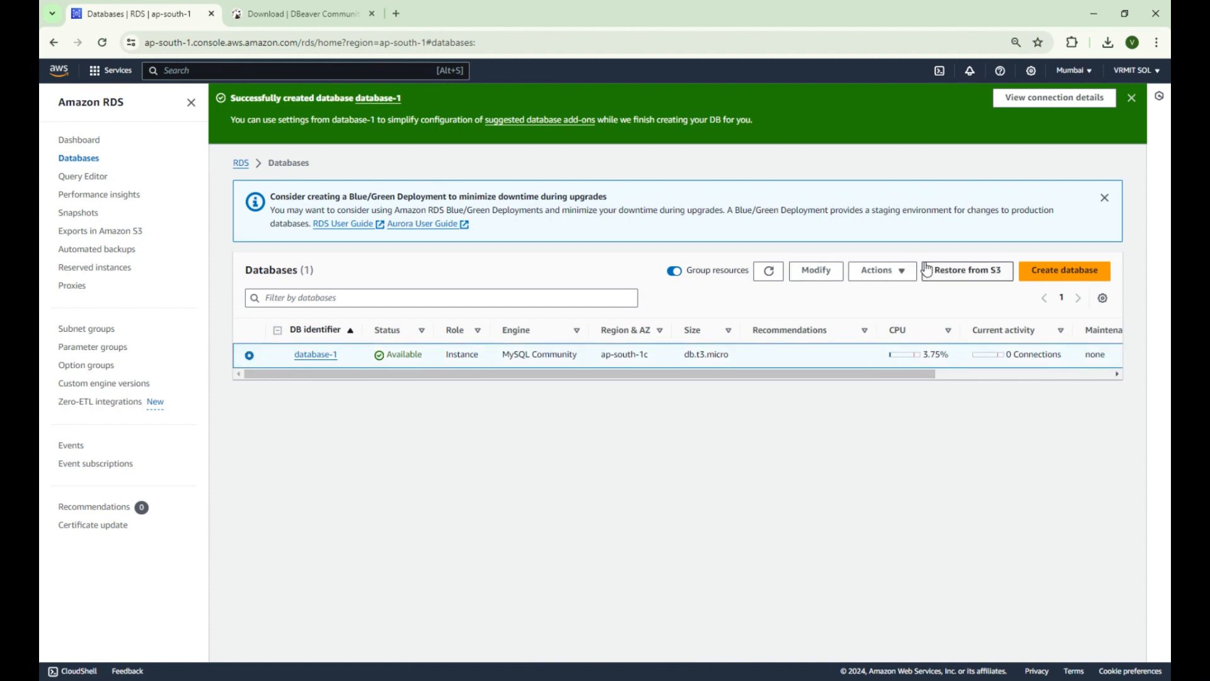
click(870, 271)
click(876, 367)
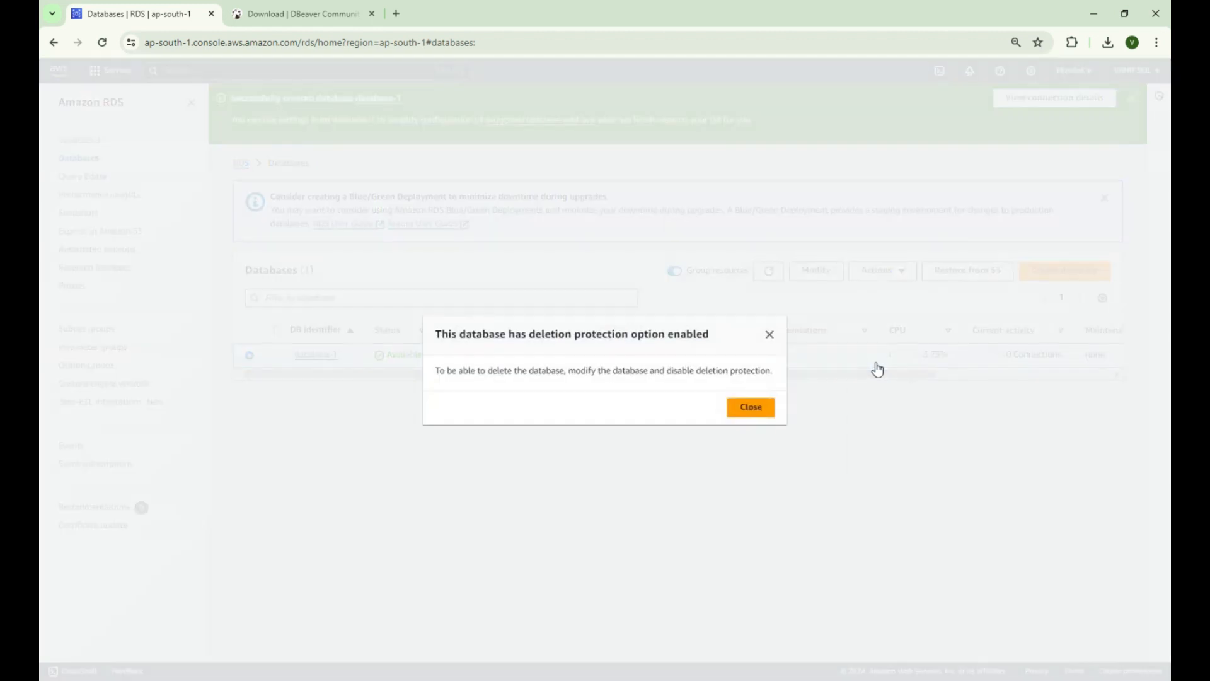
click(741, 408)
- Modify database-1 to disable deletion protection, applying the change during the next scheduled maintenance window
click(816, 271)
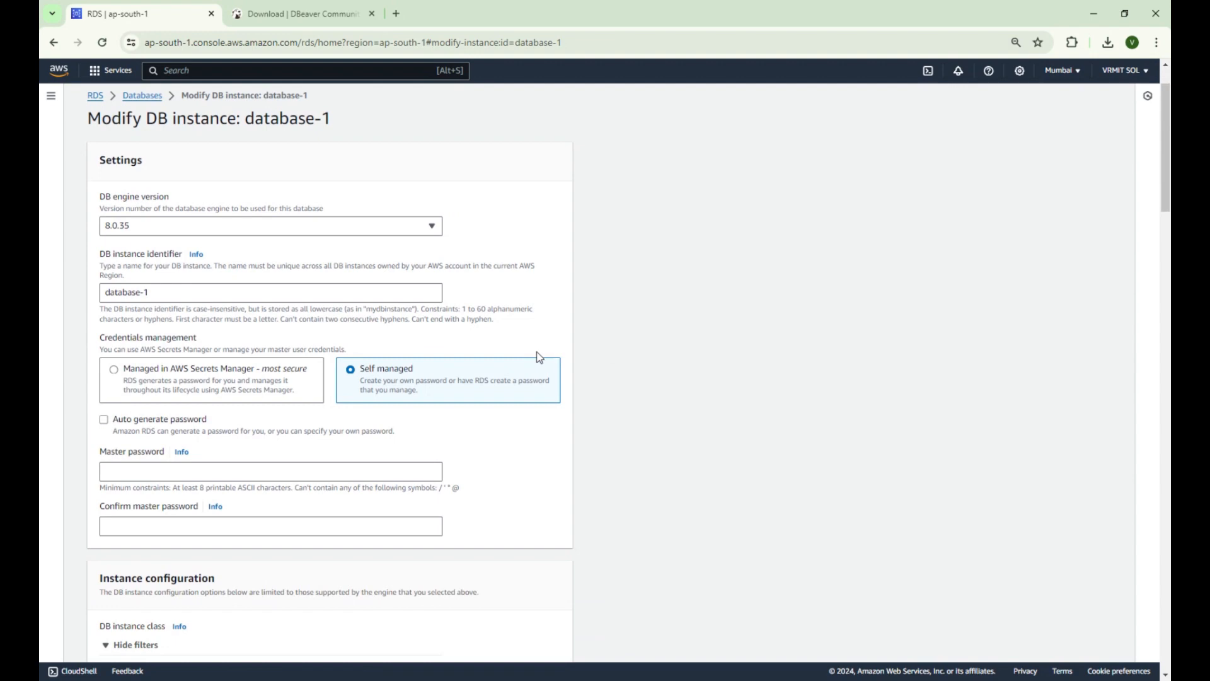
scroll(539, 357, down, 12)
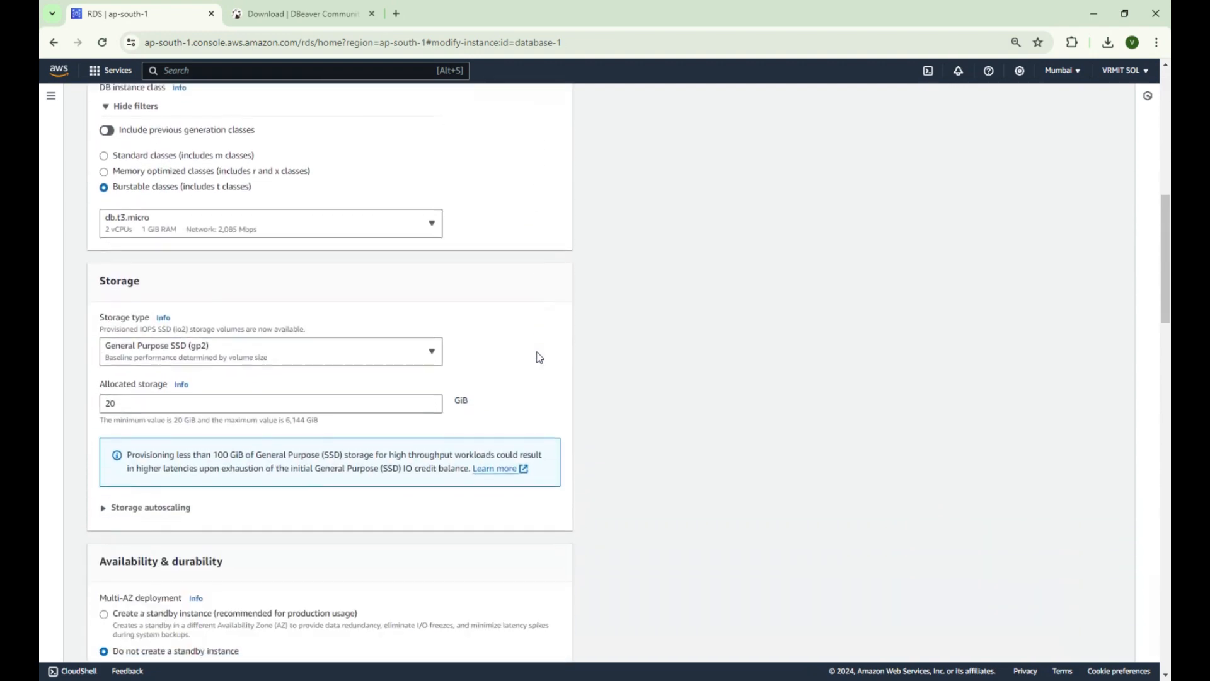
scroll(539, 357, down, 5)
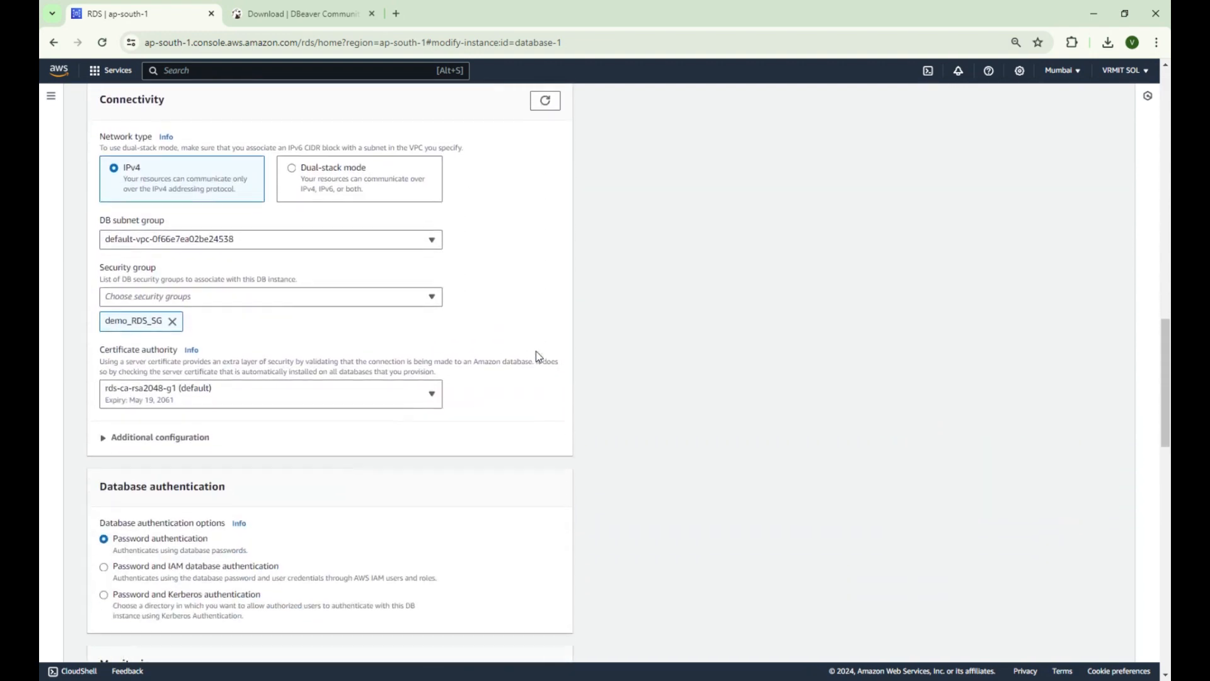
scroll(539, 355, down, 8)
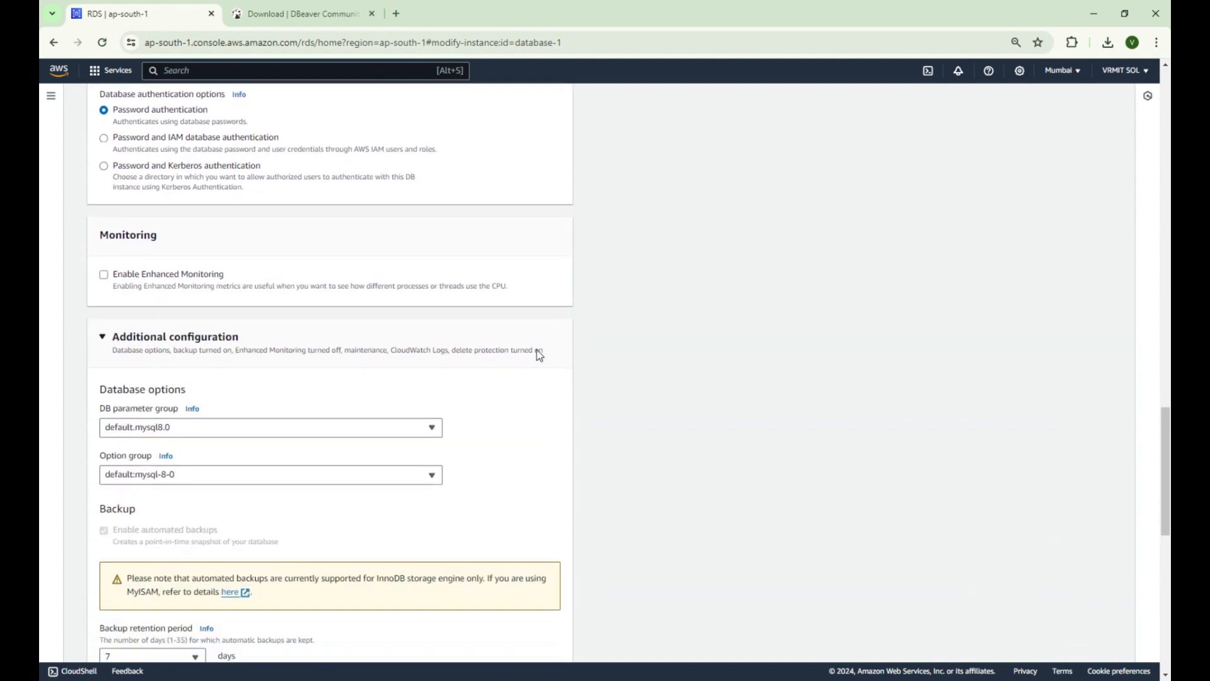
scroll(539, 355, down, 10)
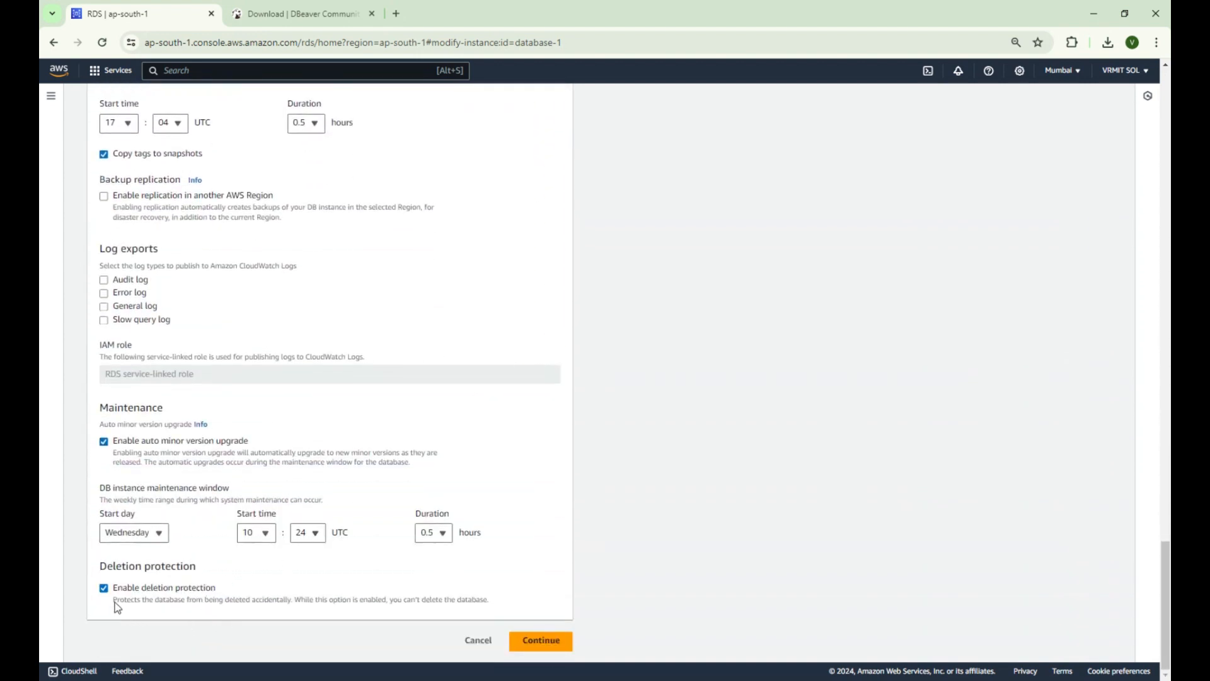
click(105, 589)
click(537, 641)
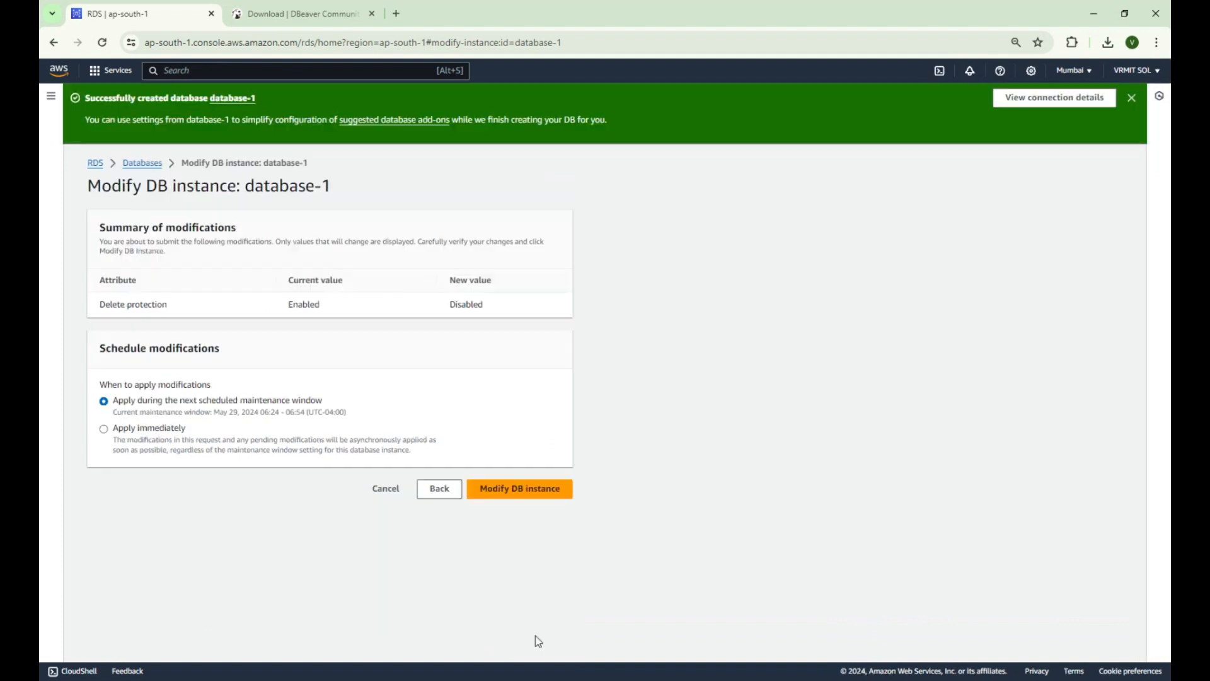
click(514, 495)
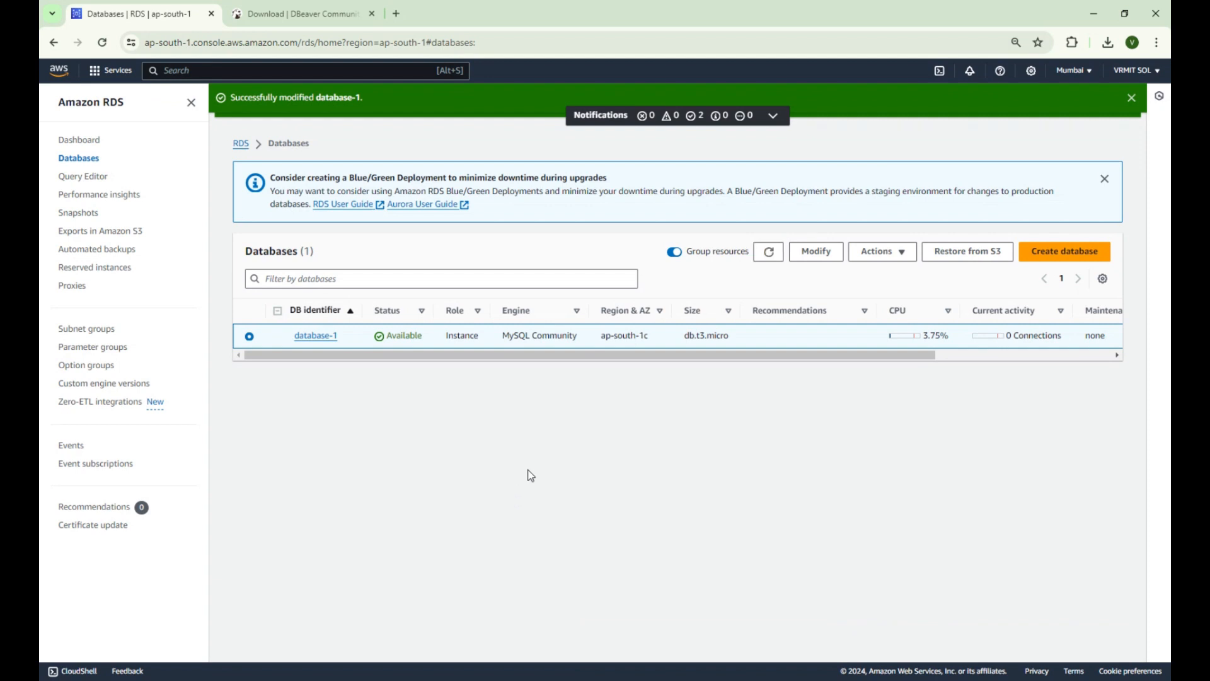
- Delete database-1 without a final snapshot or retained automated backups, acknowledging the backup loss and confirming with "delete me"
click(877, 262)
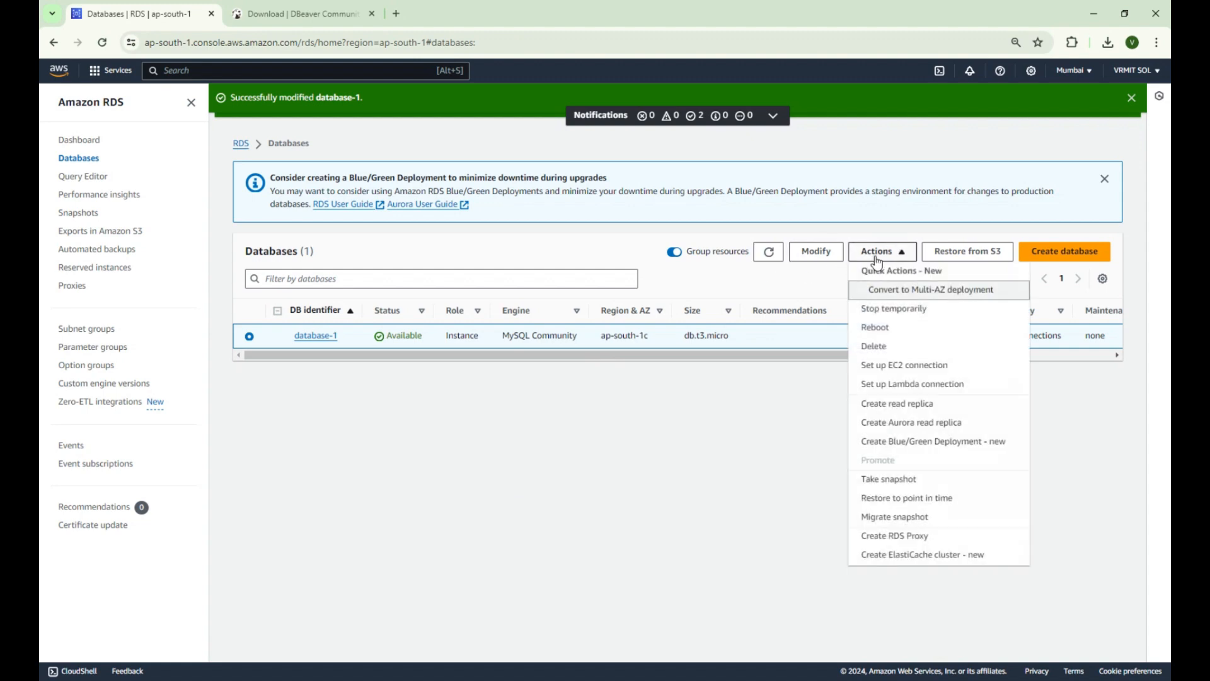
click(876, 346)
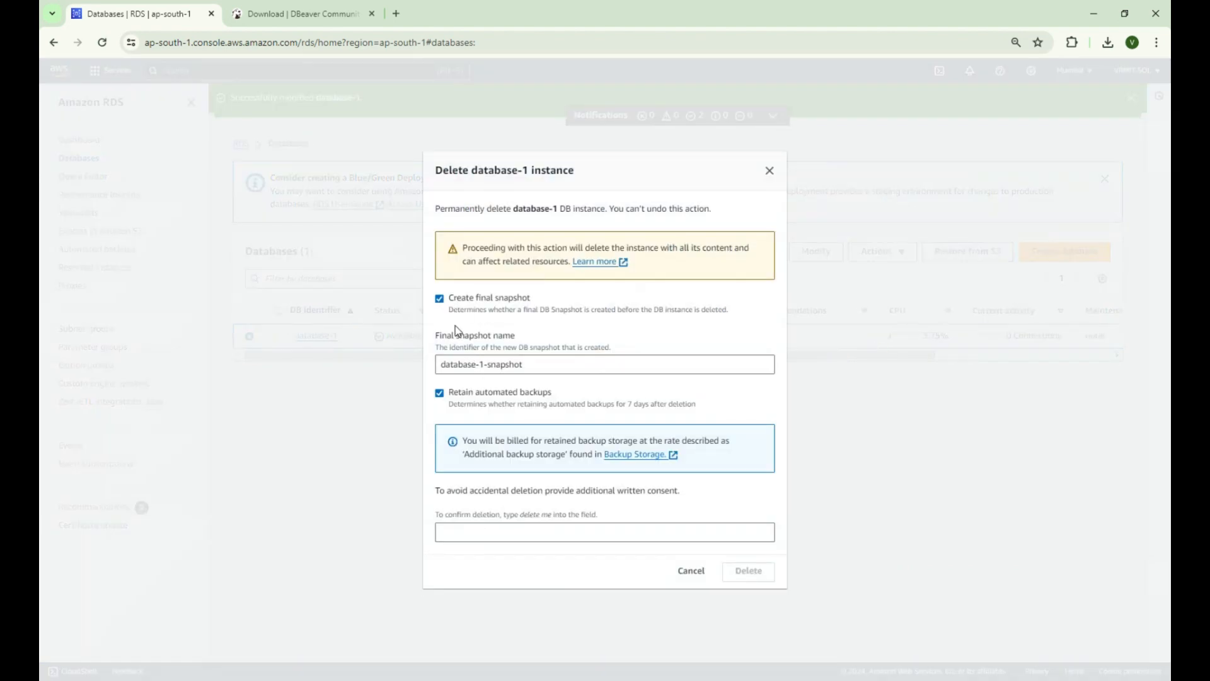
click(440, 298)
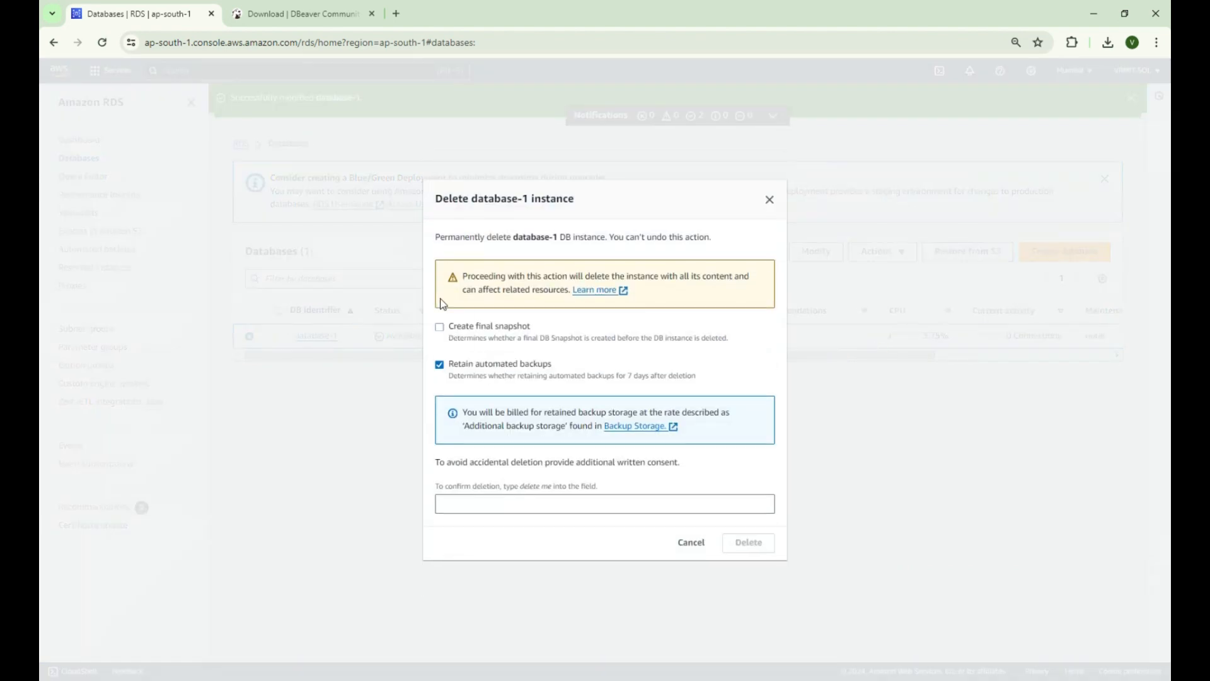
click(440, 365)
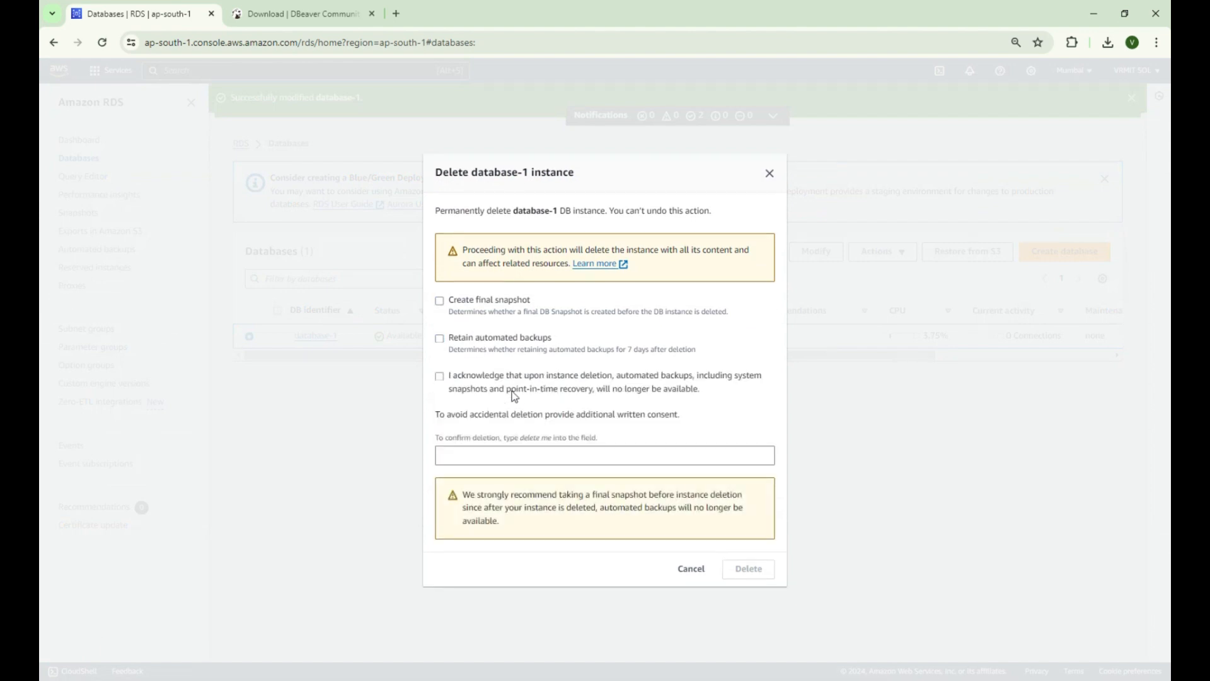
click(439, 376)
click(485, 455)
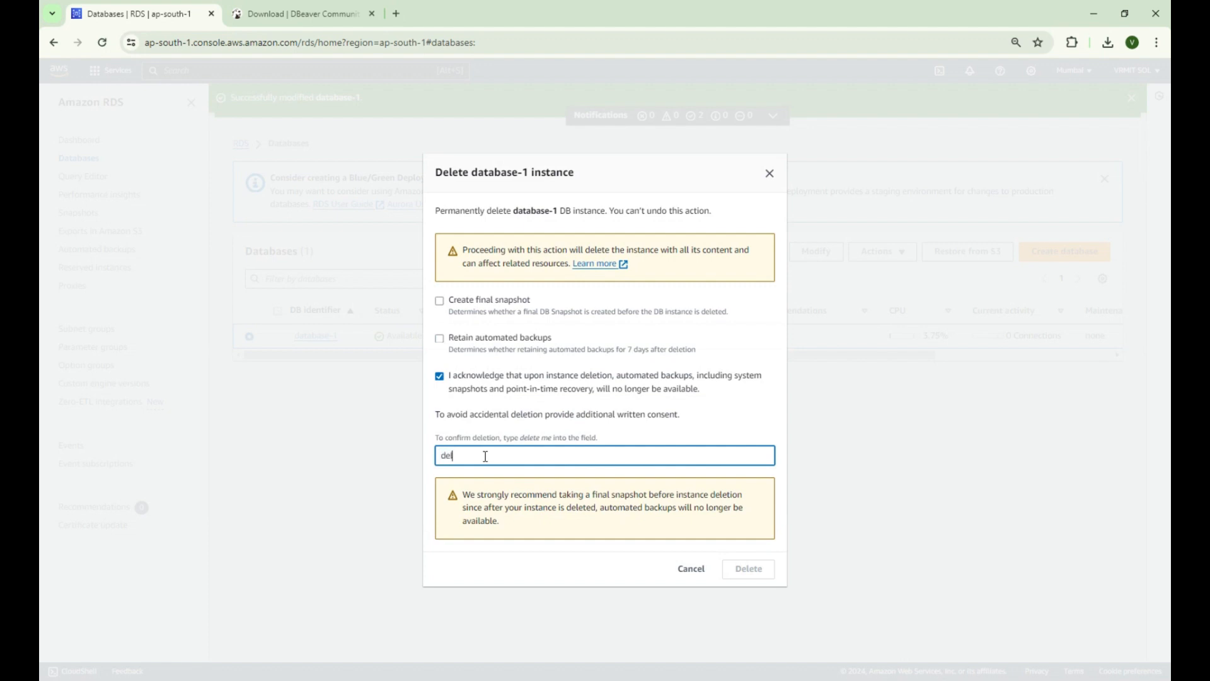
text(delete me)
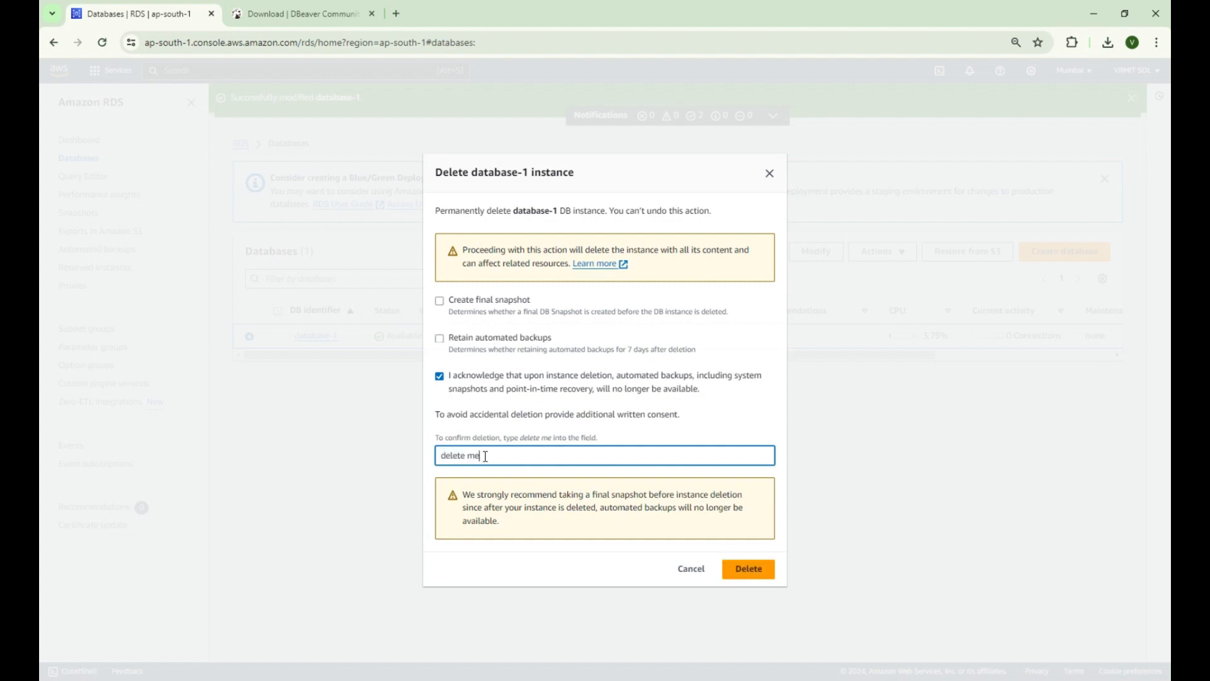
click(750, 573)
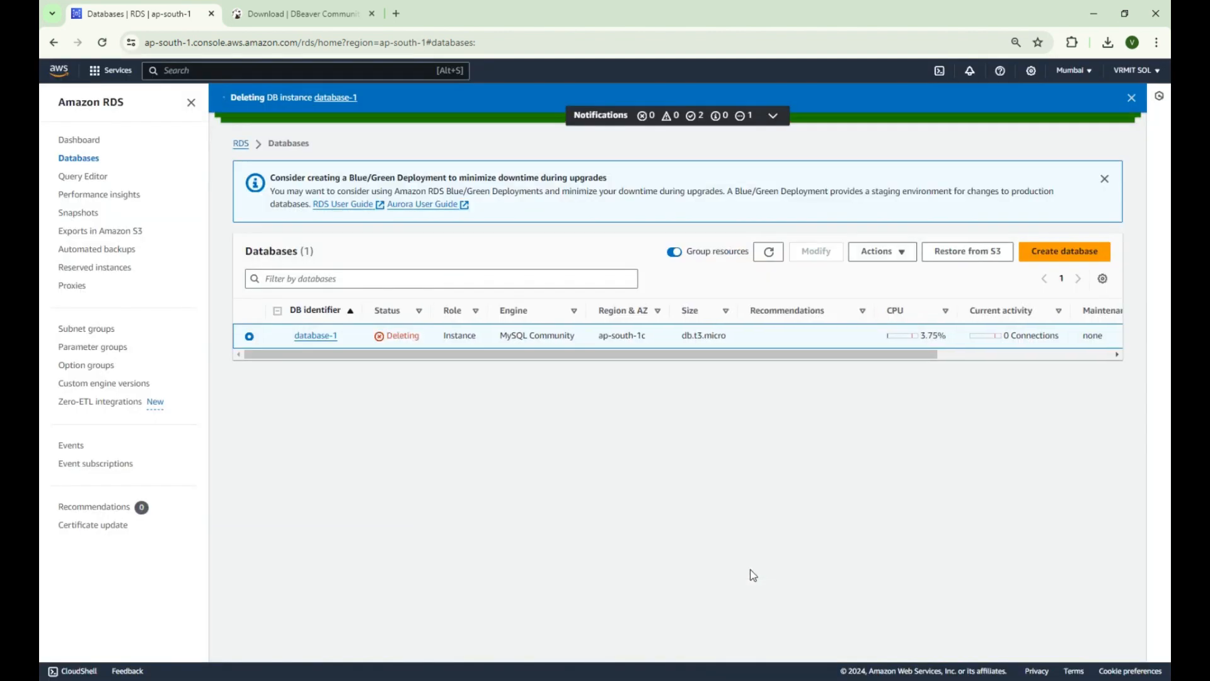
- Go to the RDS dashboard, expand the notifications and dismiss the ones about creating and modifying database-1
click(770, 257)
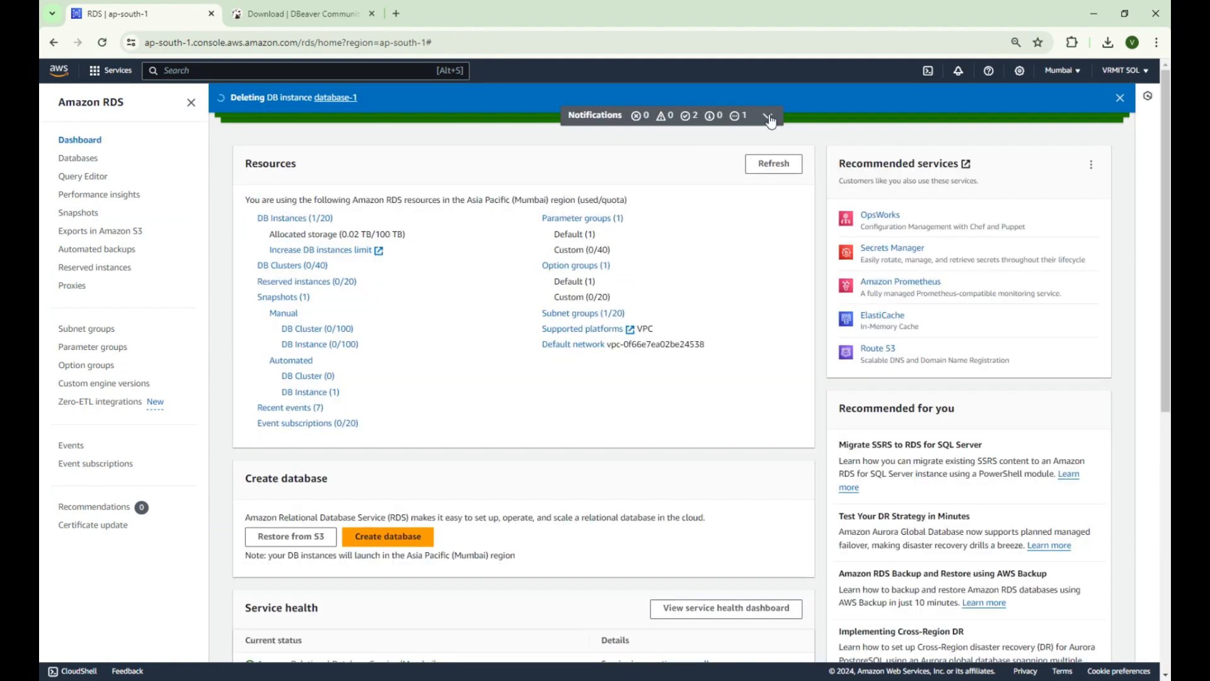
click(769, 116)
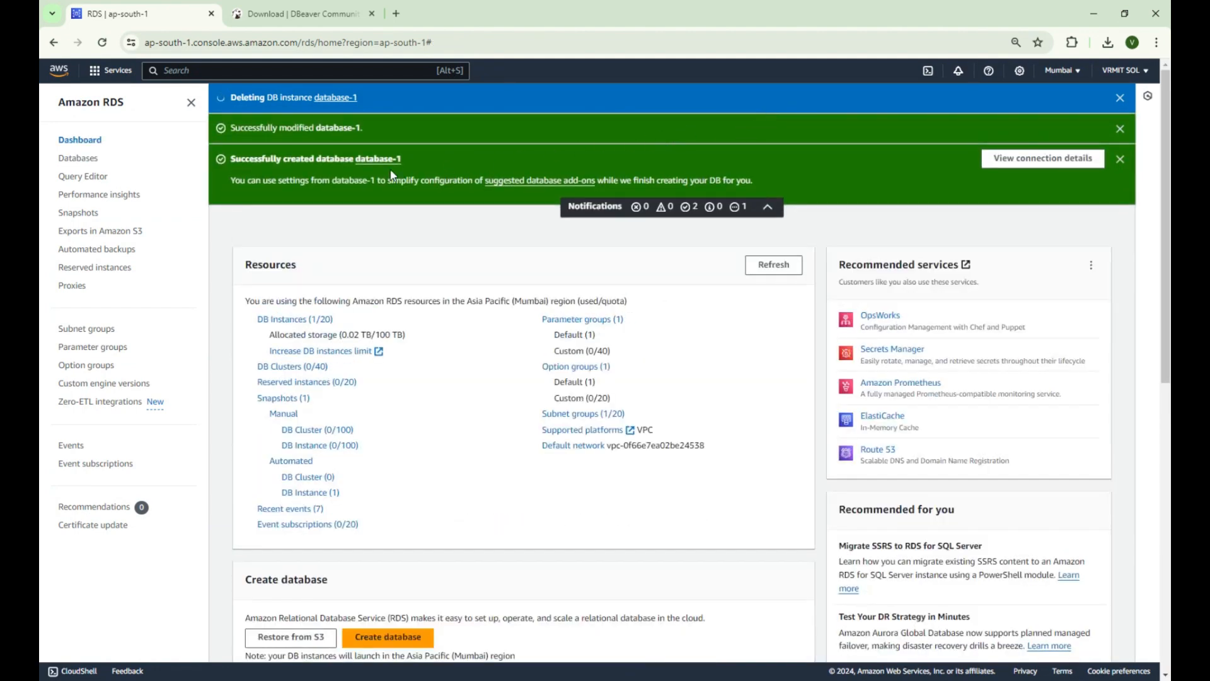
click(1119, 159)
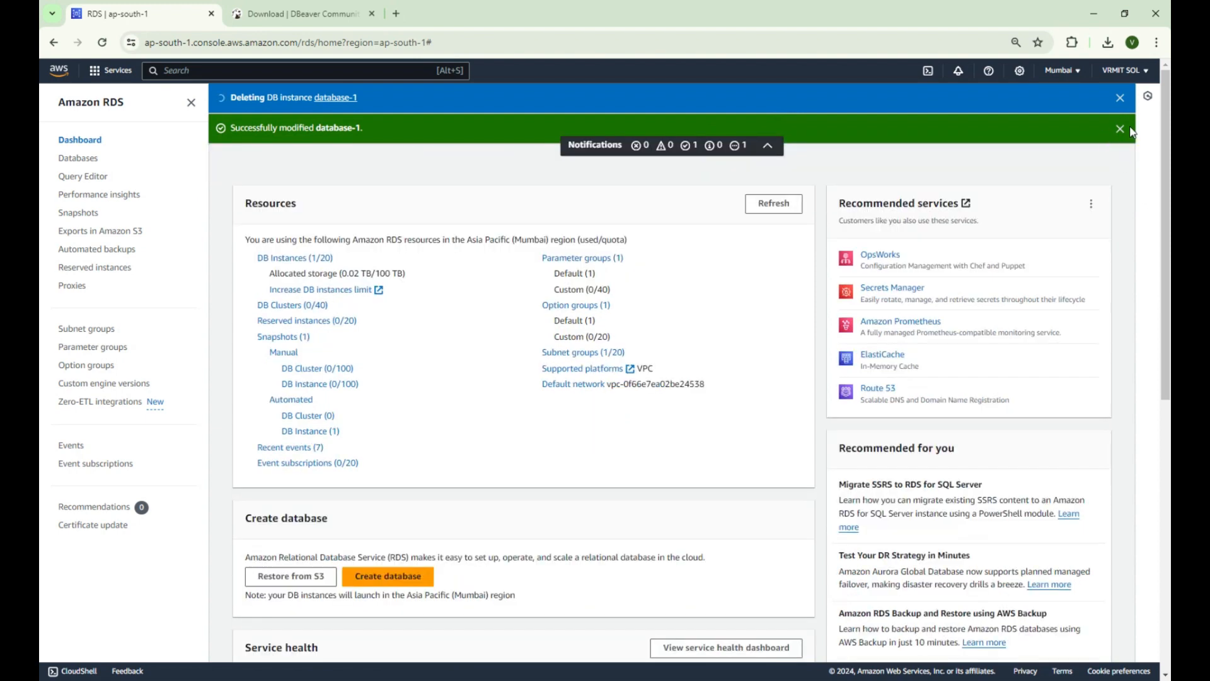
click(1119, 128)
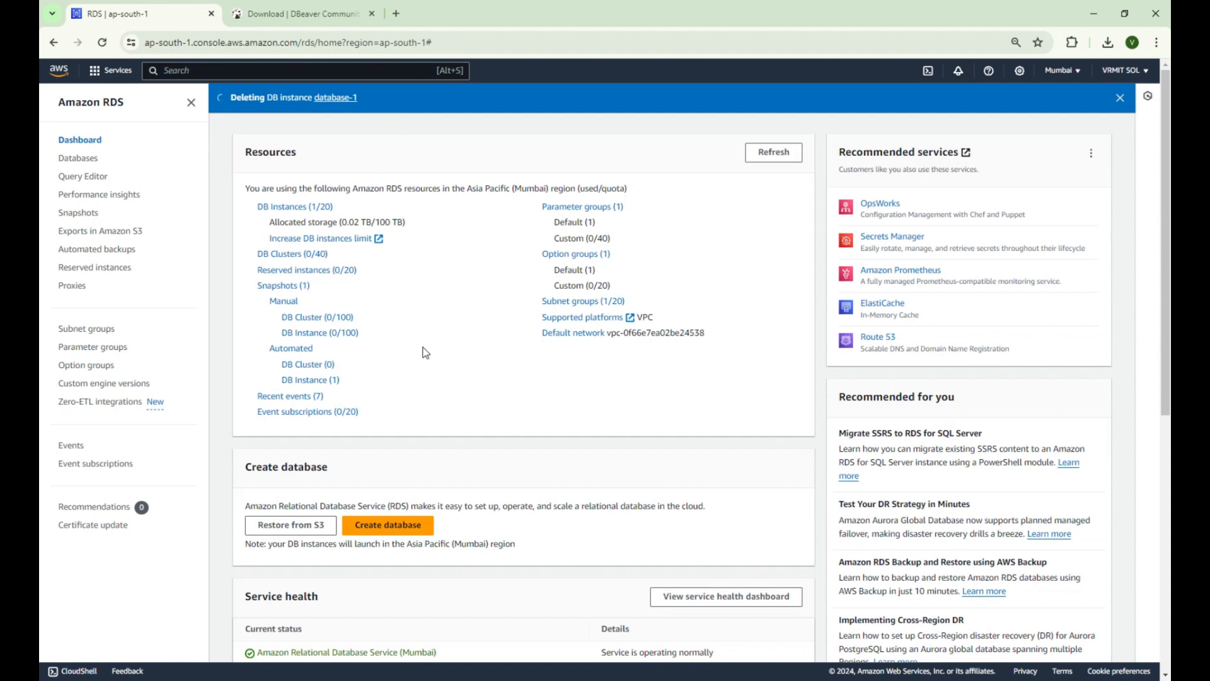
- View and refresh the recent RDS events, and return to the dashboard
click(285, 397)
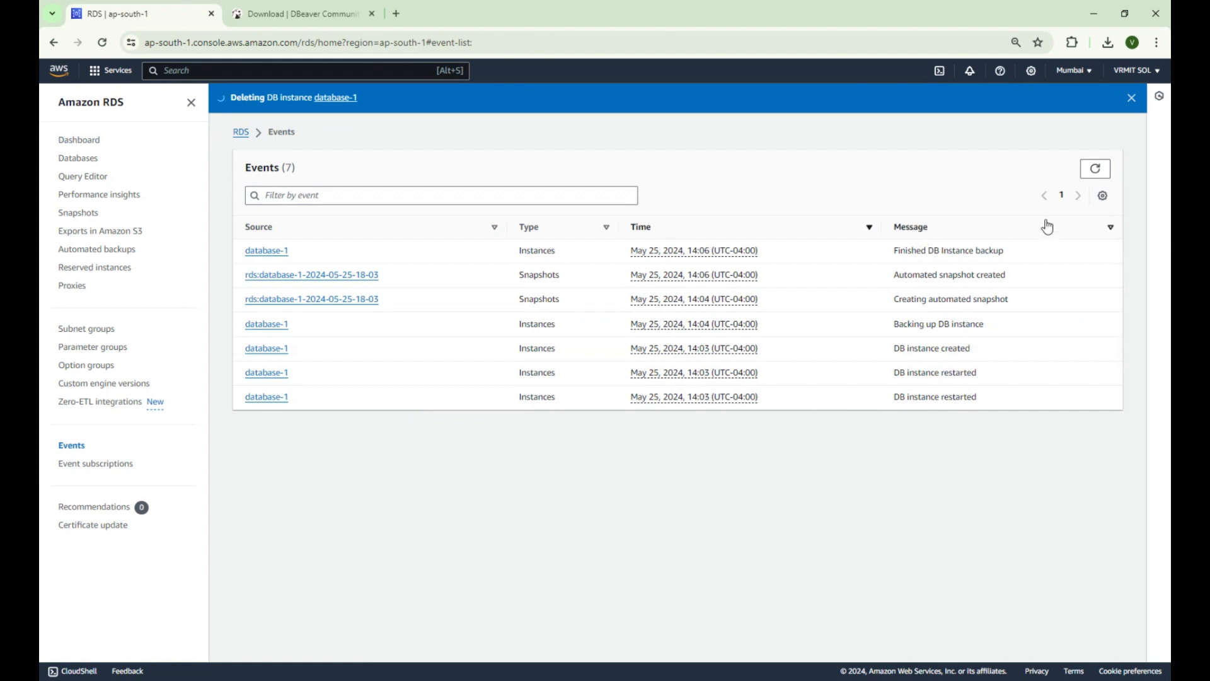
click(1094, 170)
click(240, 133)
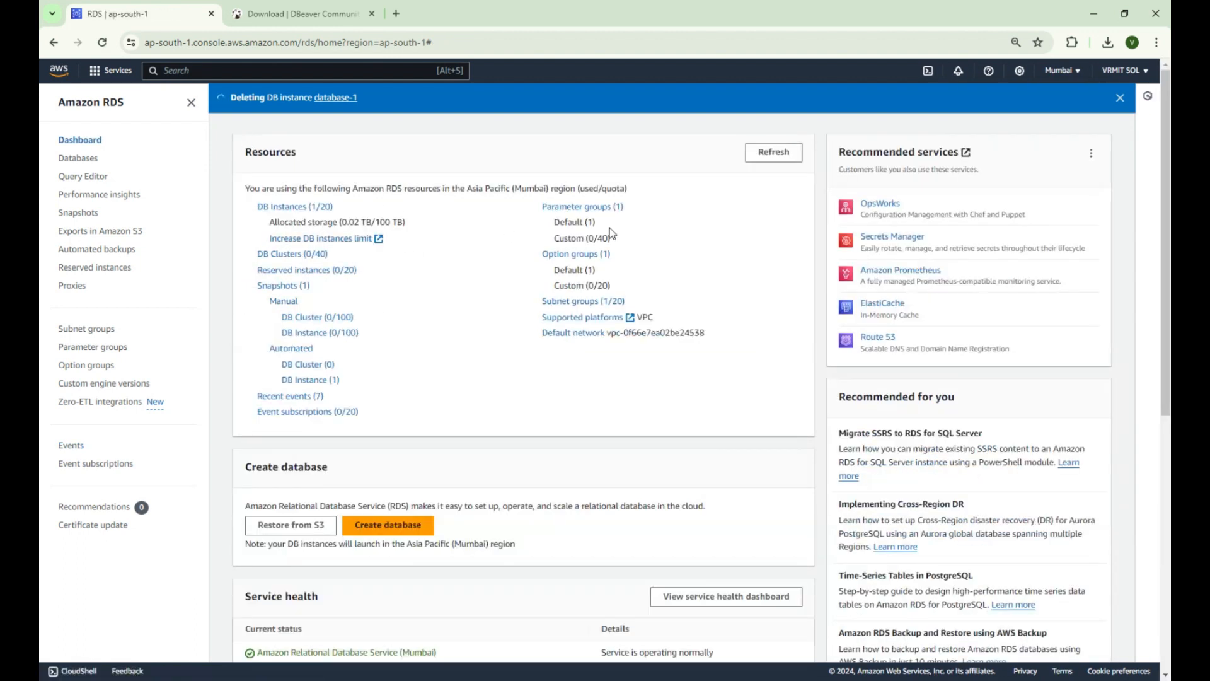